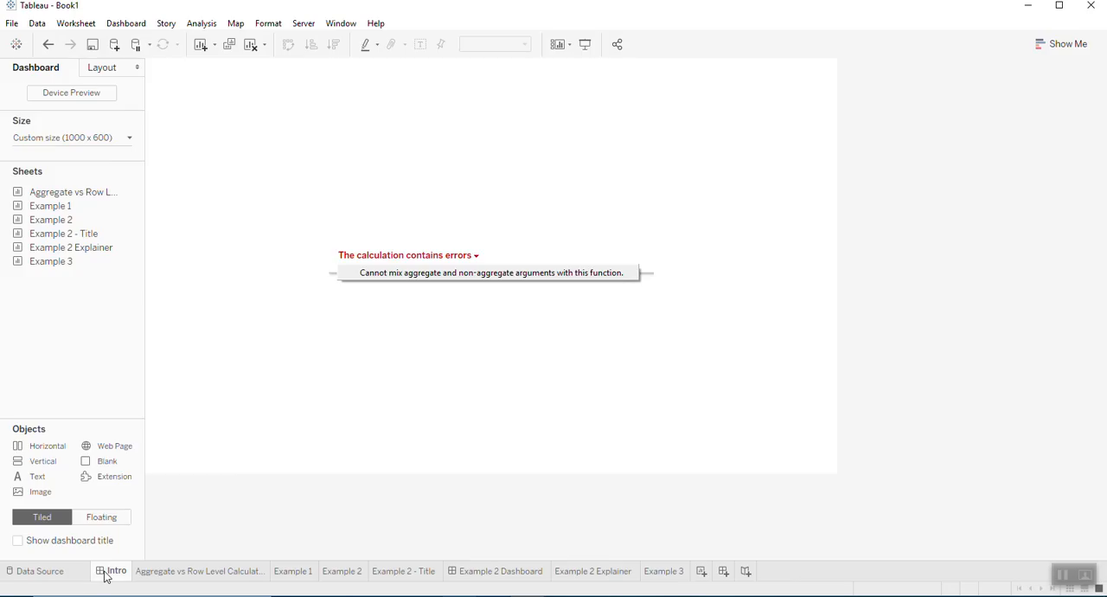
- Review the formula of the Profit Ratio measure on the Aggregate vs Row Level Calculations sheet and close it unchanged
{"action": "left_click", "coordinate": [210, 575]}
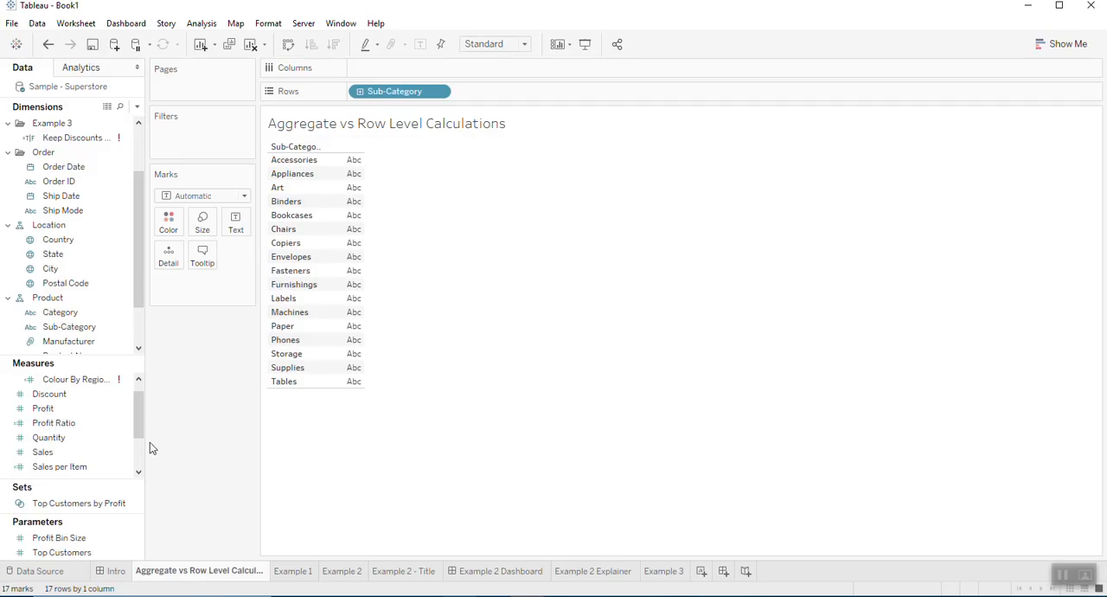
{"action": "right_click", "coordinate": [90, 427]}
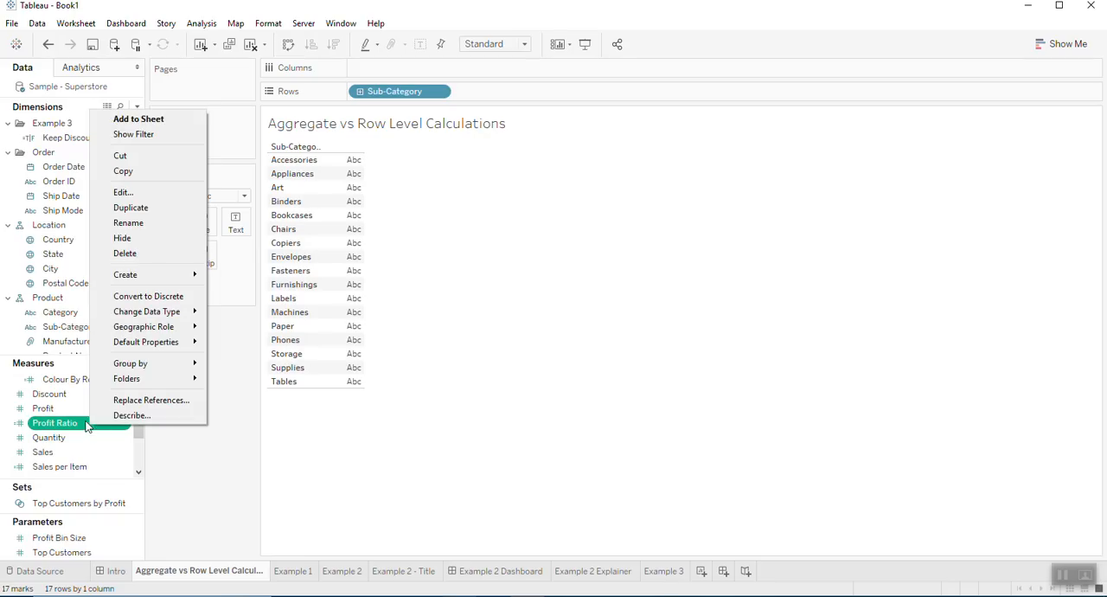
{"action": "left_click", "coordinate": [158, 200]}
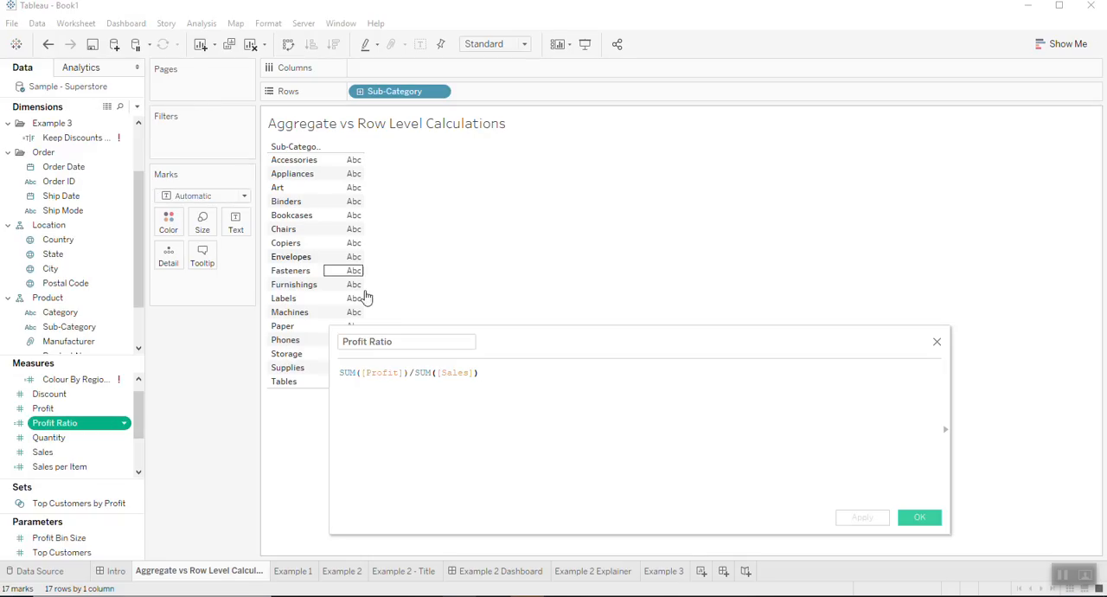
{"action": "scroll", "coordinate": [508, 392], "scroll_direction": "up", "scroll_amount": 2}
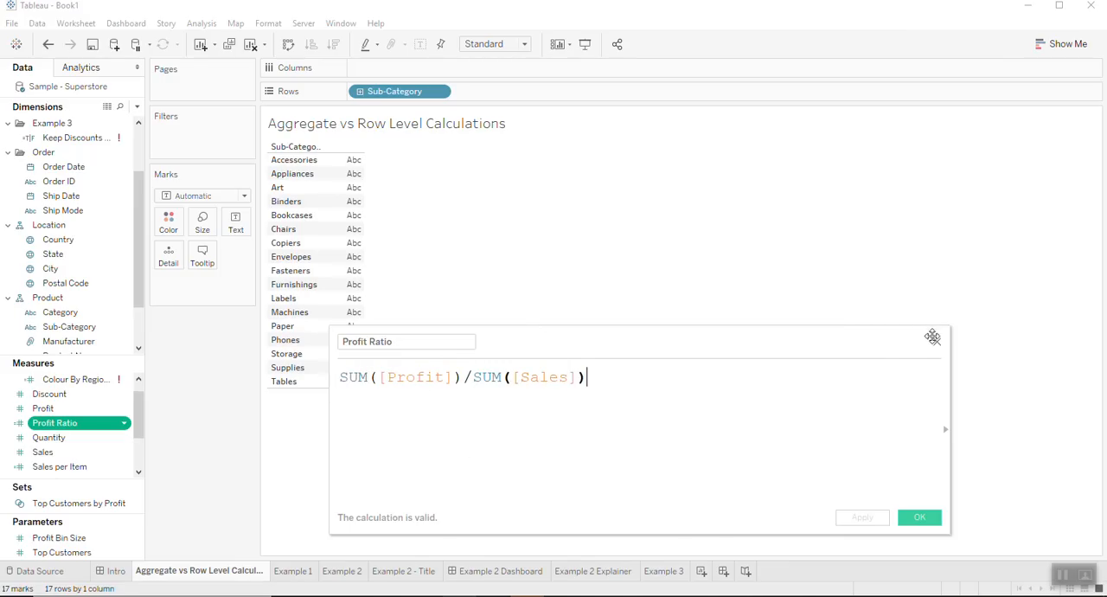
{"action": "left_click", "coordinate": [937, 343]}
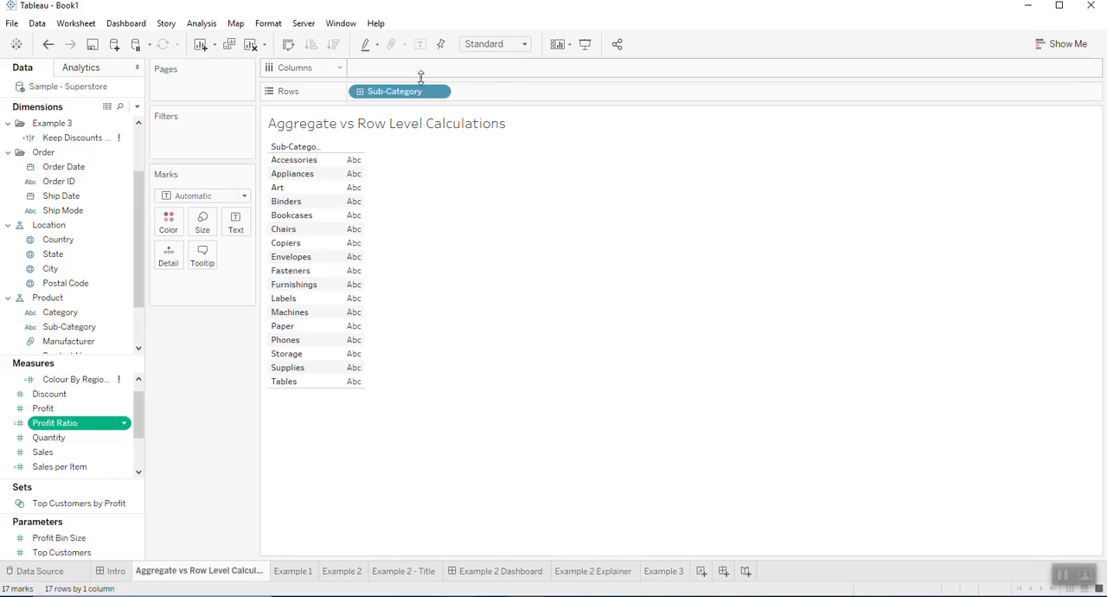
- Chart Profit Ratio by Sub-Category on Columns, and remove the measure from the view again
{"action": "mouse_move", "coordinate": [90, 428]}
{"action": "left_mouse_down"}
{"action": "mouse_move", "coordinate": [419, 122]}
{"action": "mouse_move", "coordinate": [435, 76]}
{"action": "left_mouse_up"}
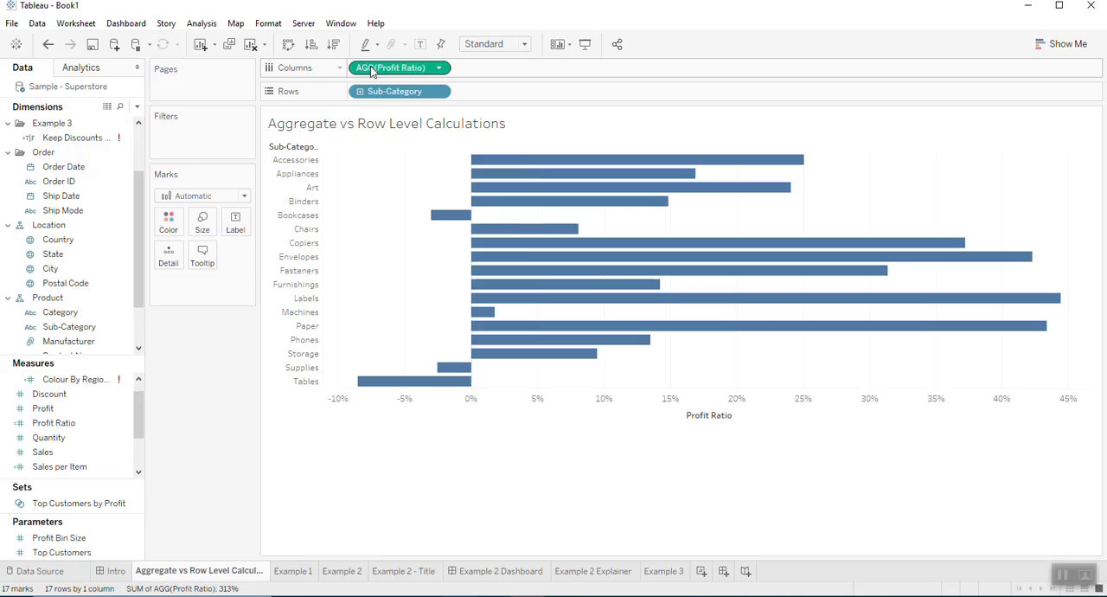
{"action": "left_click_drag", "start_coordinate": [372, 73], "coordinate": [399, 10]}
- Review the formula of the Sales per Item measure and close the editor without changes
{"action": "left_click", "coordinate": [111, 438]}
{"action": "scroll", "coordinate": [86, 446], "scroll_direction": "down", "scroll_amount": 2}
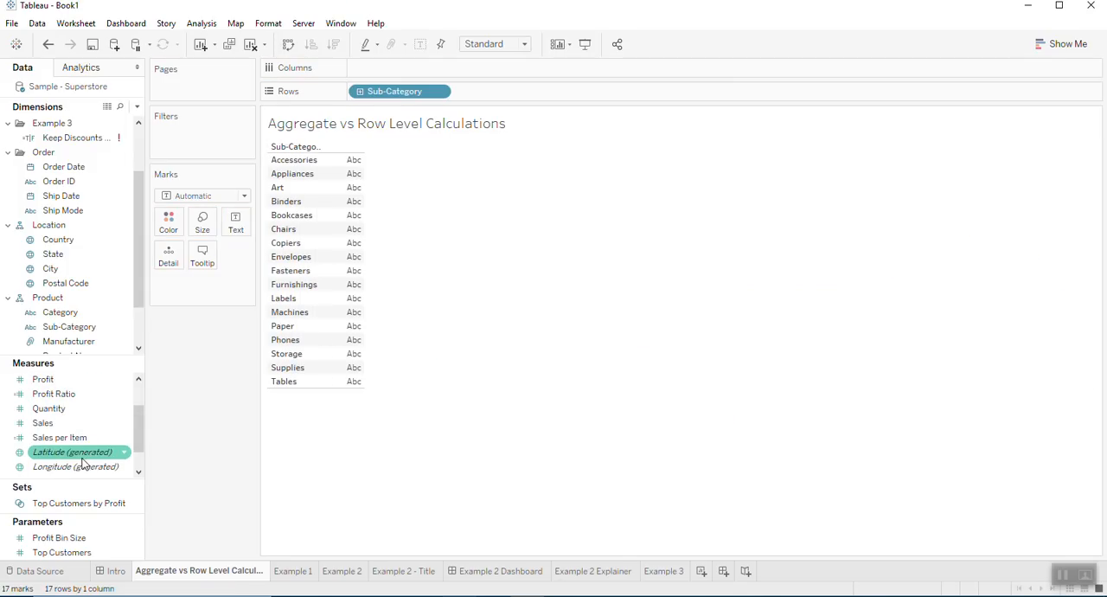
{"action": "right_click", "coordinate": [91, 439]}
{"action": "left_click", "coordinate": [159, 196]}
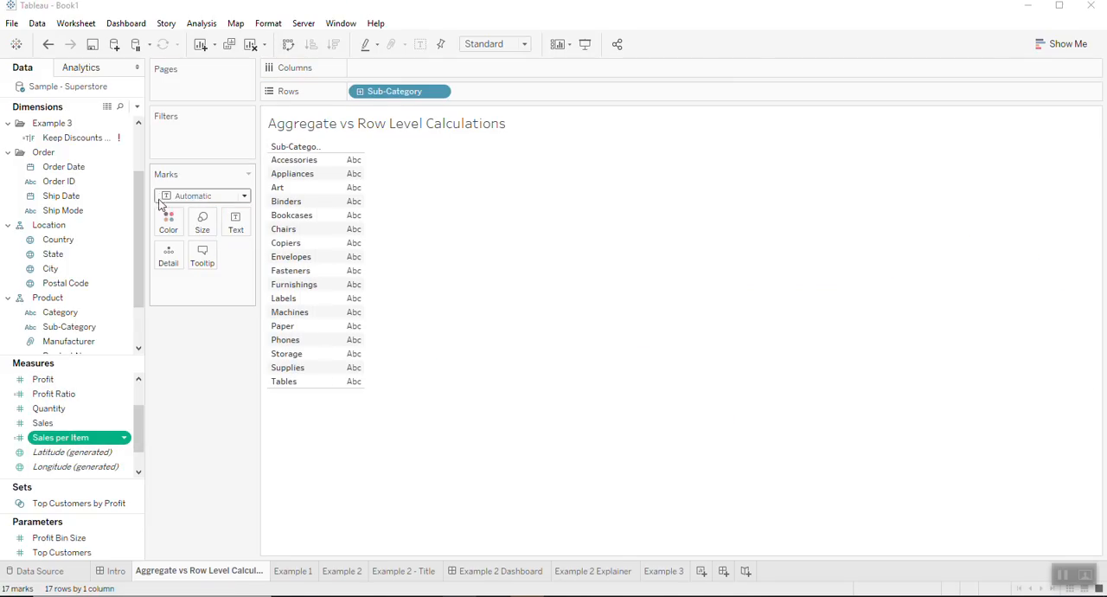
{"action": "scroll", "coordinate": [438, 400], "scroll_direction": "up", "scroll_amount": 4}
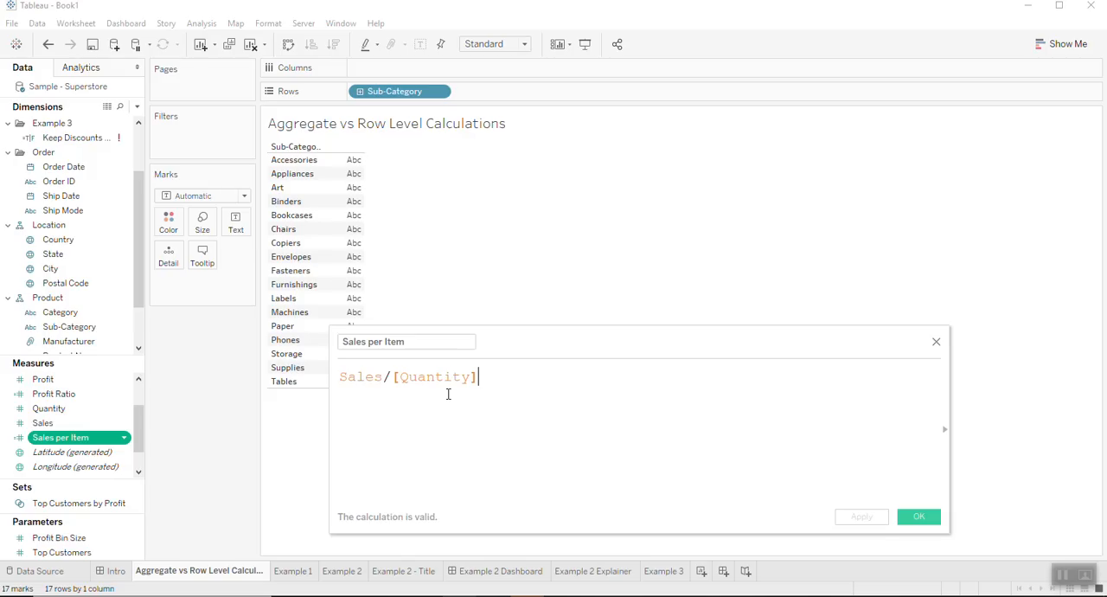
{"action": "left_click", "coordinate": [936, 342]}
- Place Sales per Item on Columns to check its aggregation options, and take it off the shelf again
{"action": "left_click", "coordinate": [90, 438]}
{"action": "left_click_drag", "start_coordinate": [90, 439], "coordinate": [435, 75]}
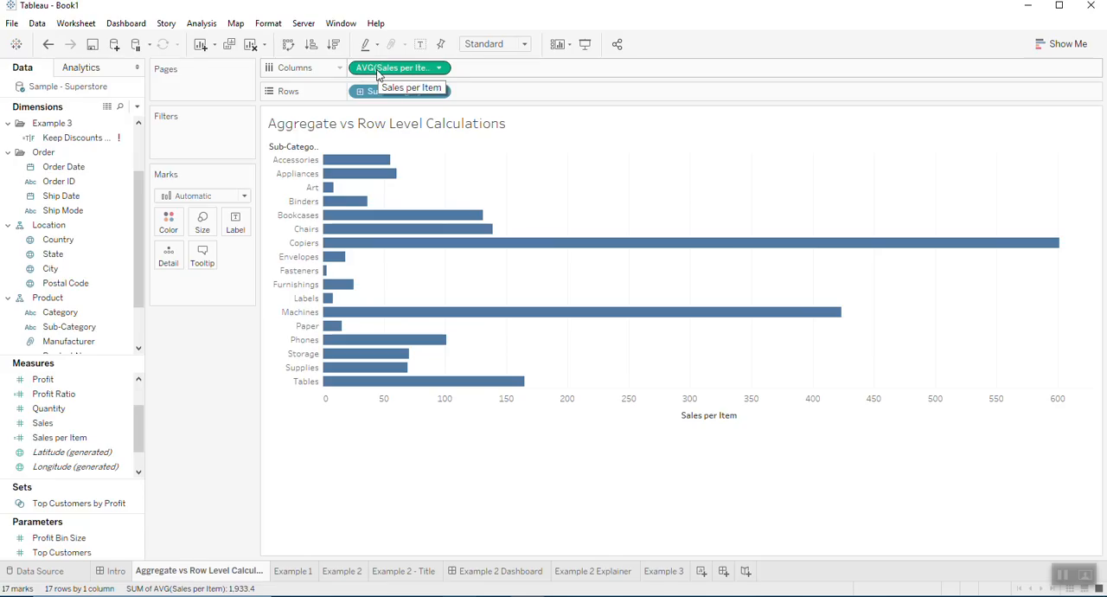
{"action": "left_click", "coordinate": [439, 69]}
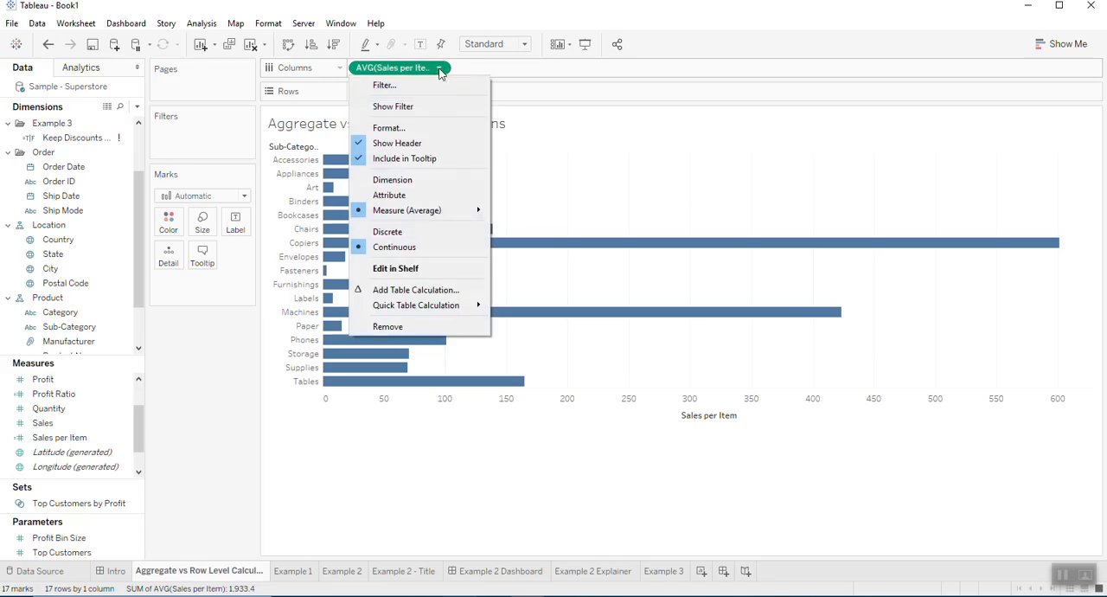
{"action": "mouse_move", "coordinate": [464, 214]}
{"action": "left_click", "coordinate": [685, 154]}
{"action": "left_click_drag", "start_coordinate": [402, 76], "coordinate": [410, 17]}
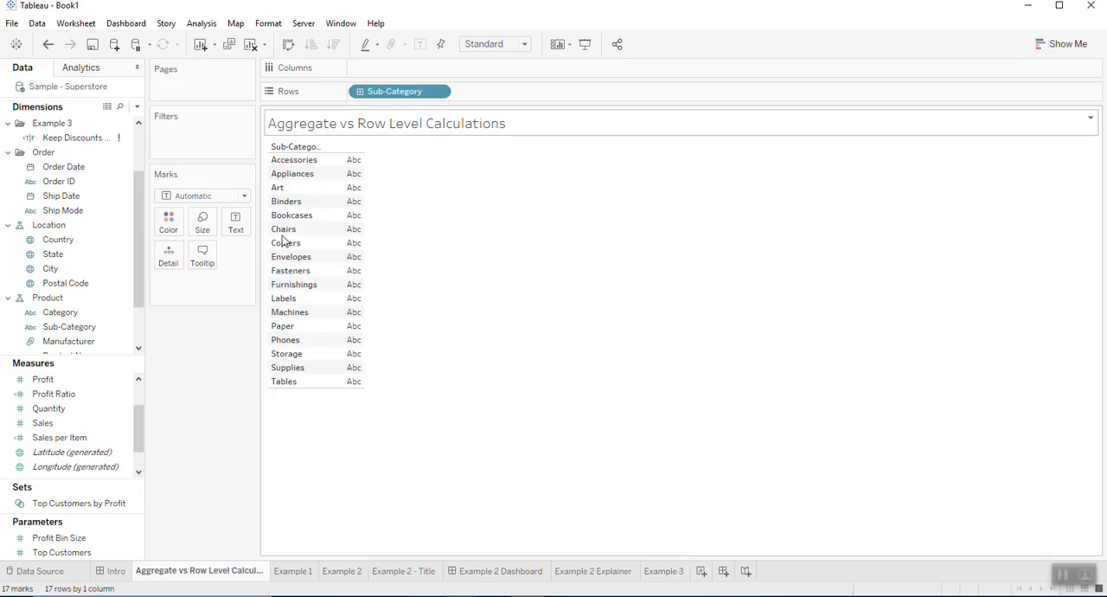
- Change the Sales per Item calculation to the aggregate formula sum(Sales)/sum([Quantity]) and save it
{"action": "right_click", "coordinate": [97, 441]}
{"action": "left_click", "coordinate": [163, 187]}
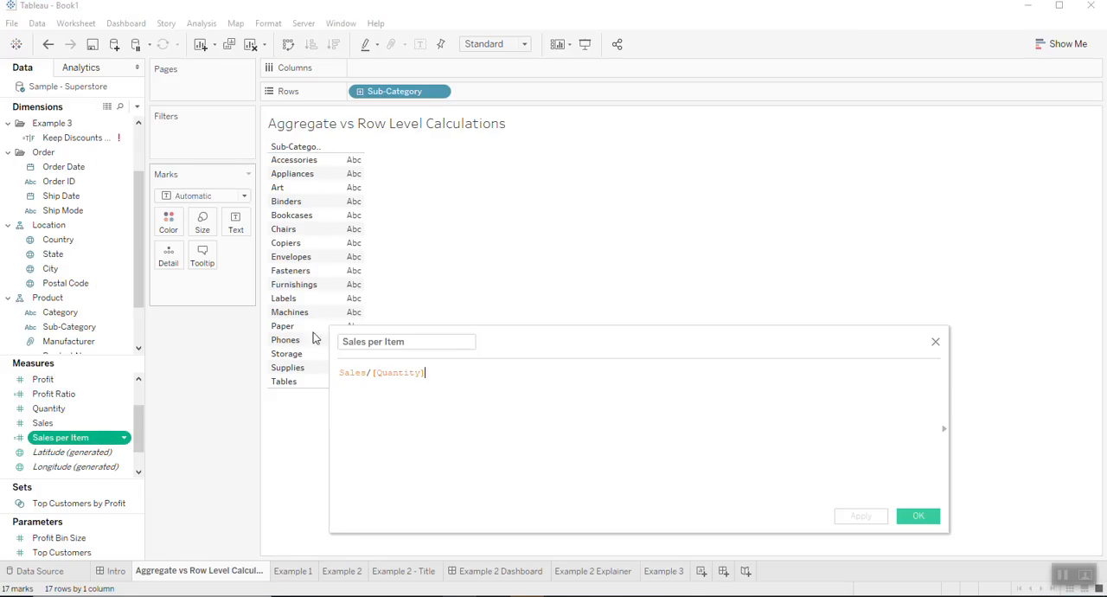
{"action": "left_click", "coordinate": [339, 372]}
{"action": "type", "text": "sum(Sales)"}
{"action": "left_click", "coordinate": [399, 372]}
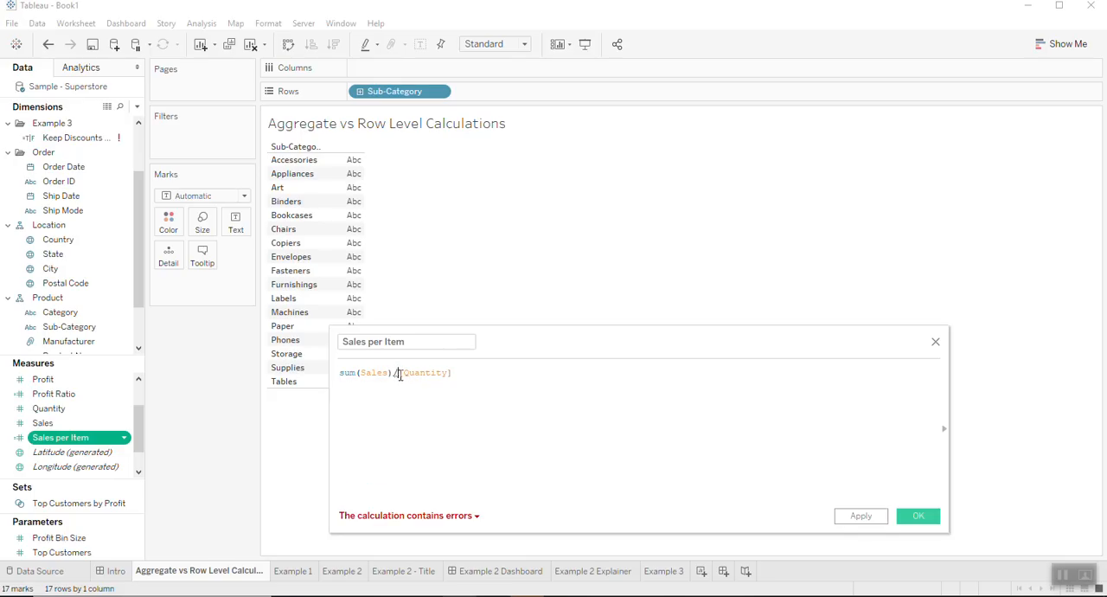
{"action": "type", "text": "sum("}
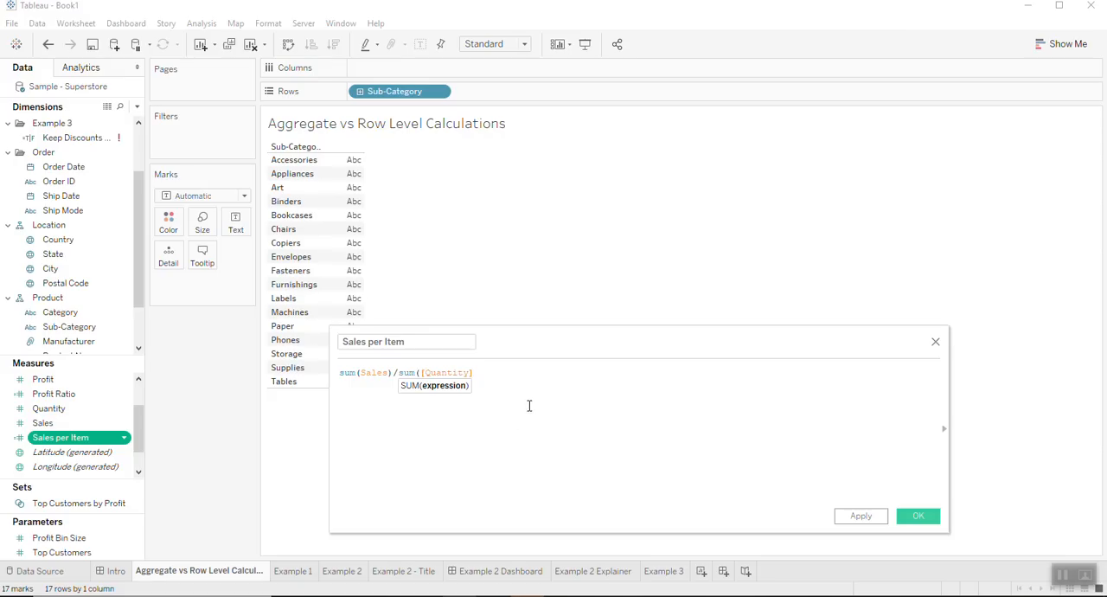
{"action": "left_click", "coordinate": [522, 378]}
{"action": "type", "text": ")"}
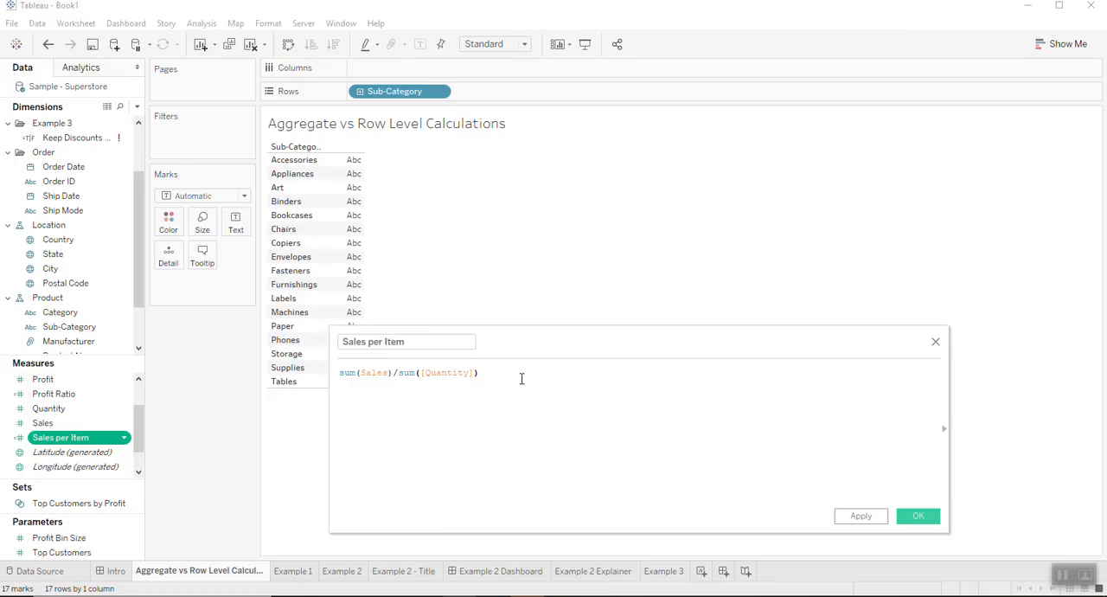
{"action": "left_click", "coordinate": [918, 519]}
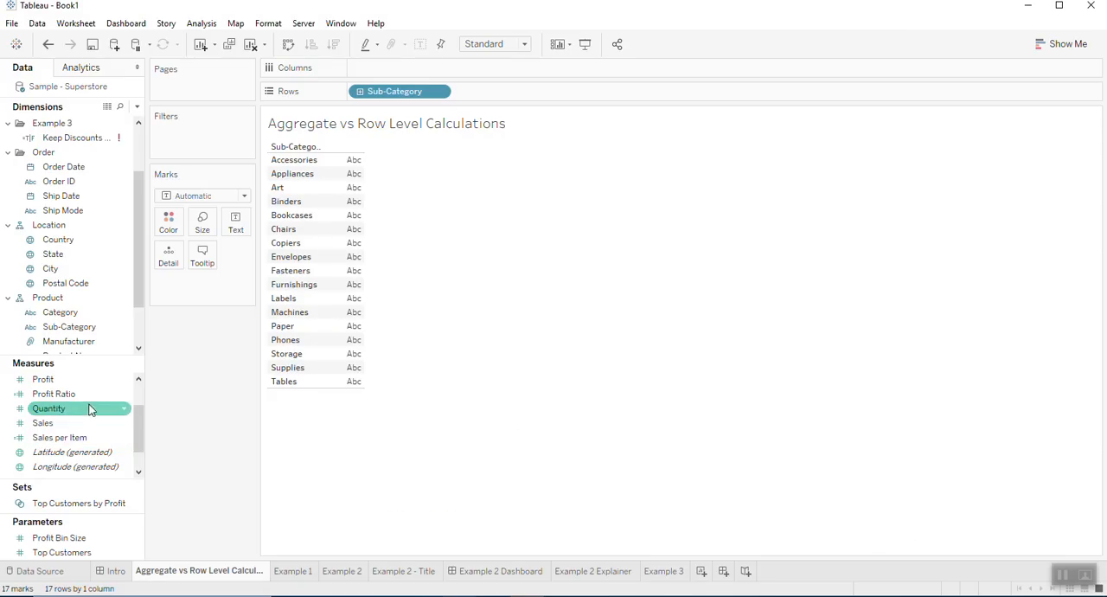
- Chart the aggregated Sales per Item by Sub-Category on Columns and check which options the field offers
{"action": "left_click_drag", "start_coordinate": [60, 437], "coordinate": [395, 74]}
{"action": "left_click", "coordinate": [438, 69]}
{"action": "mouse_move", "coordinate": [475, 275]}
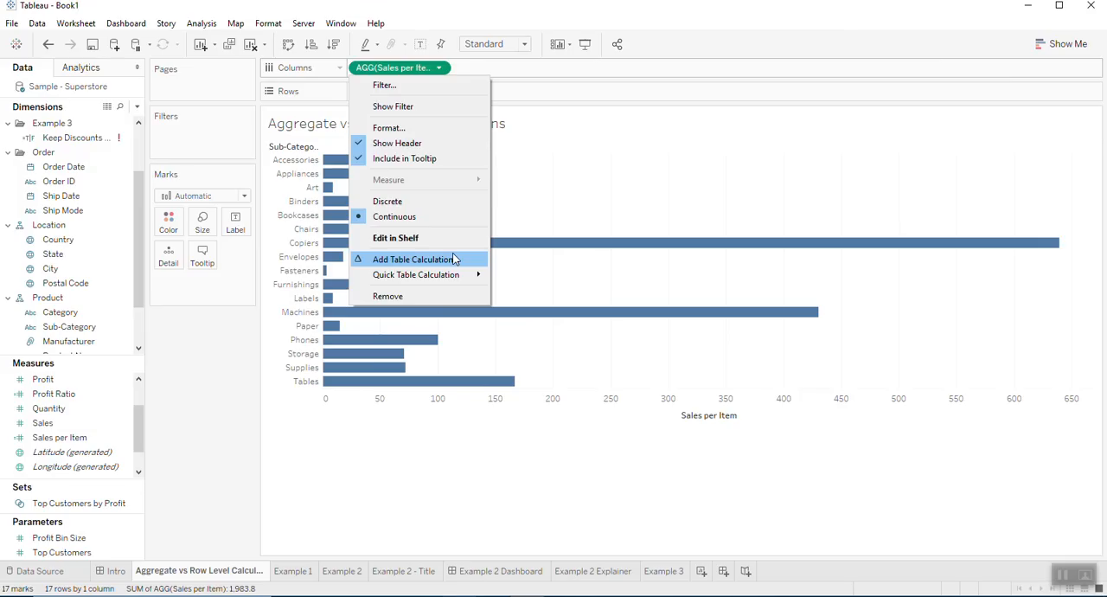
{"action": "left_click", "coordinate": [601, 17]}
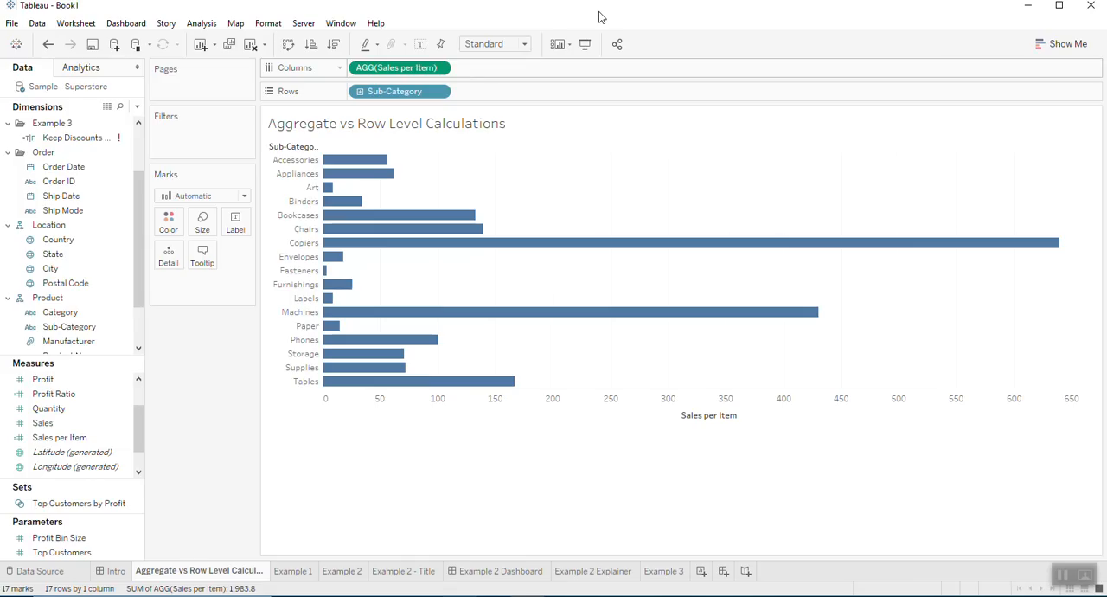
- On the Example 1 sheet, edit the Colour By Region over 50,000 calculation and enter [Region] as its formula
{"action": "left_click", "coordinate": [293, 571]}
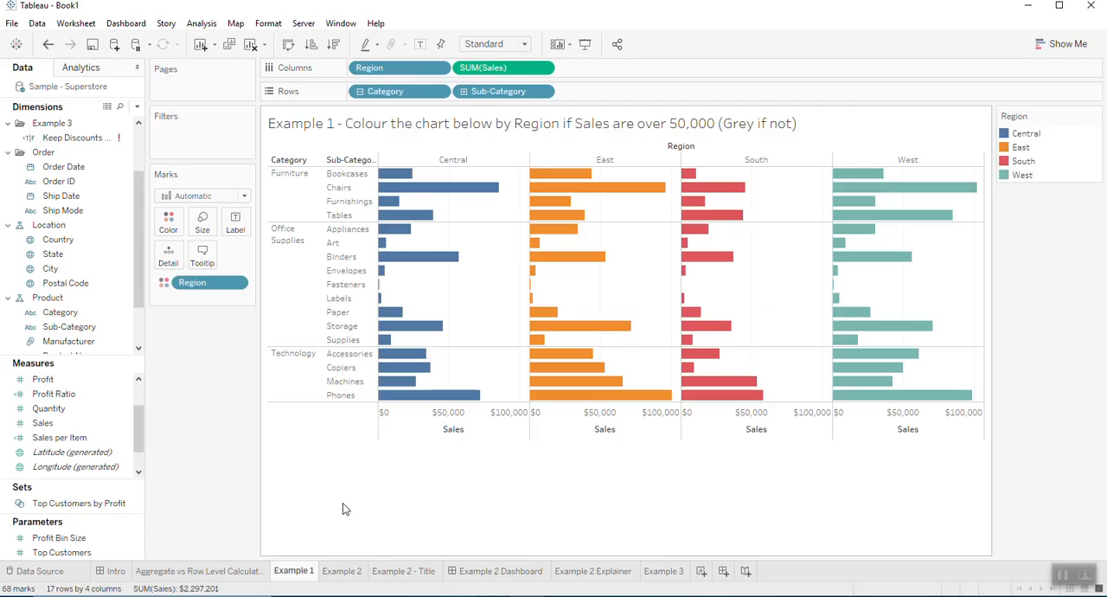
{"action": "scroll", "coordinate": [35, 451], "scroll_direction": "up", "scroll_amount": 3}
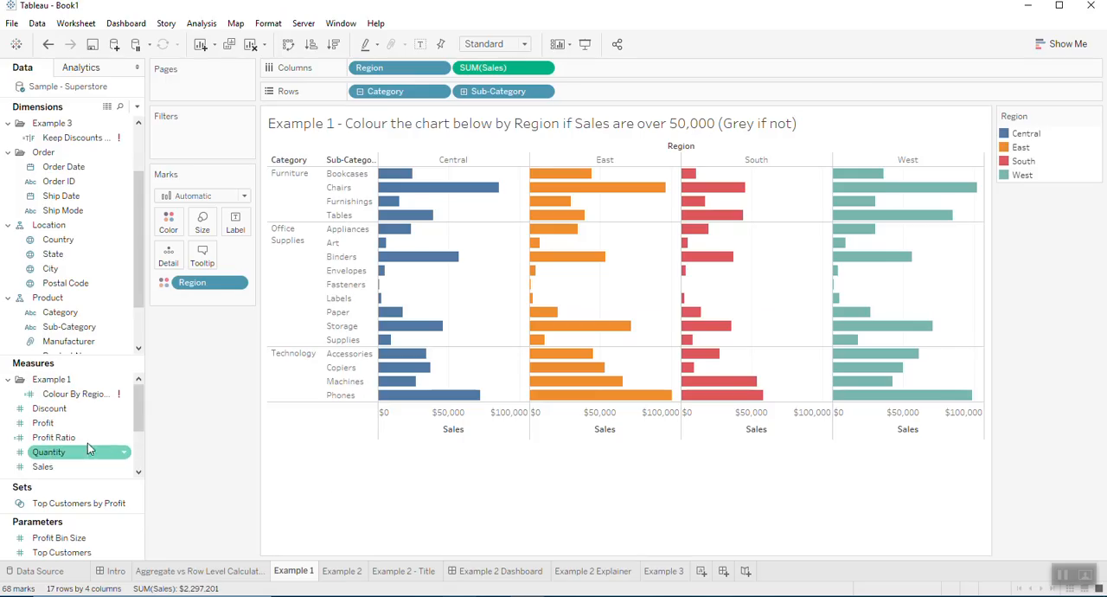
{"action": "right_click", "coordinate": [95, 394]}
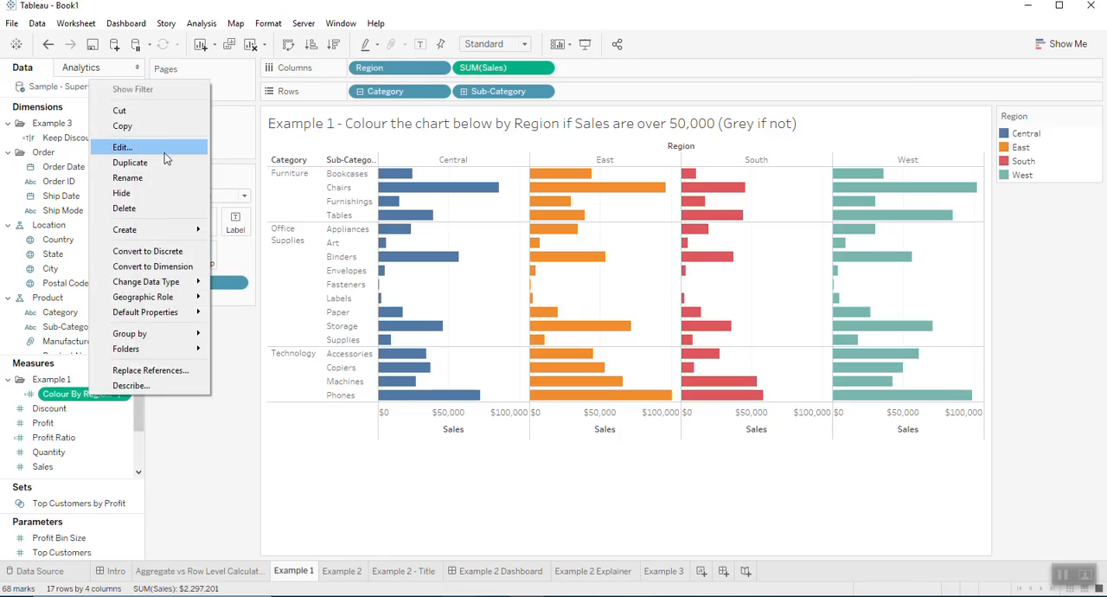
{"action": "left_click", "coordinate": [130, 147]}
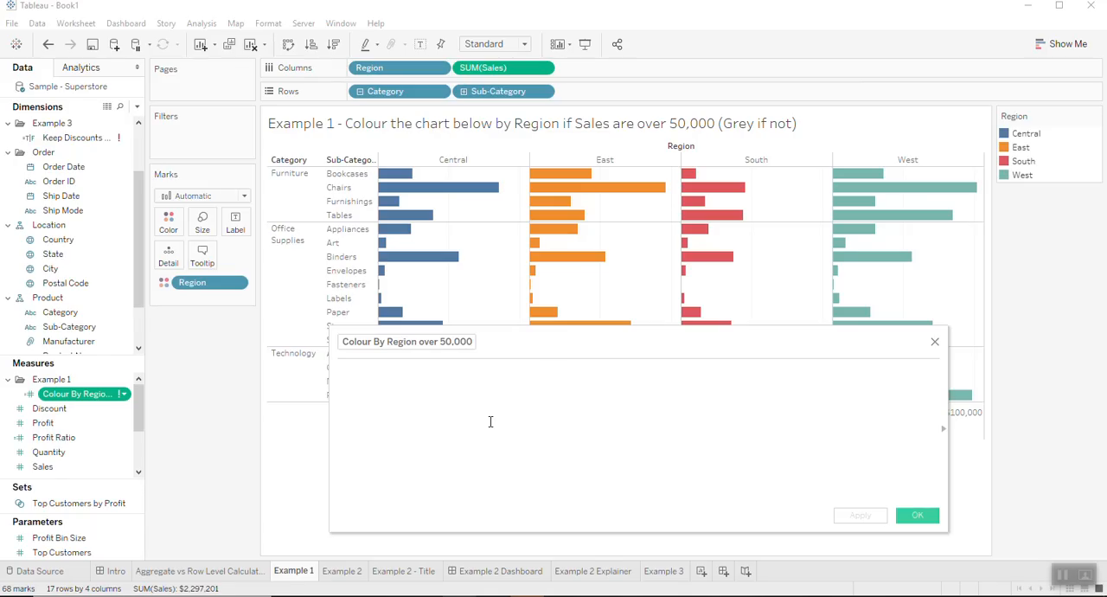
{"action": "type", "text": "Region"}
{"action": "left_click", "coordinate": [436, 385]}
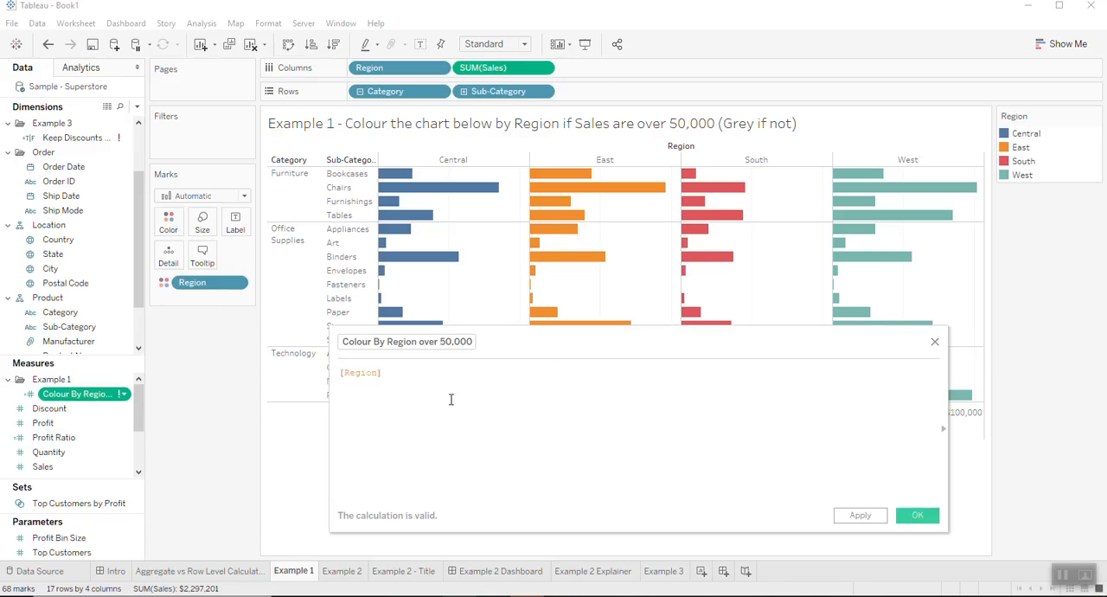
- Insert the condition IF Sum(Sales)>50000 then in front of [Region] in the formula
{"action": "key", "text": "Home"}
{"action": "type", "text": "IF "}
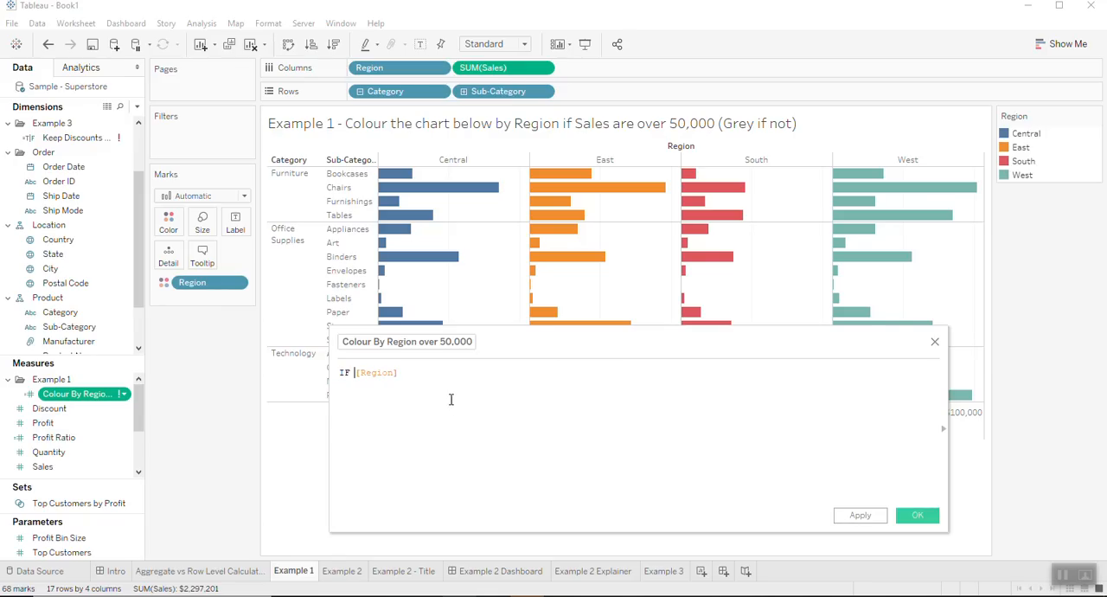
{"action": "type", "text": "S"}
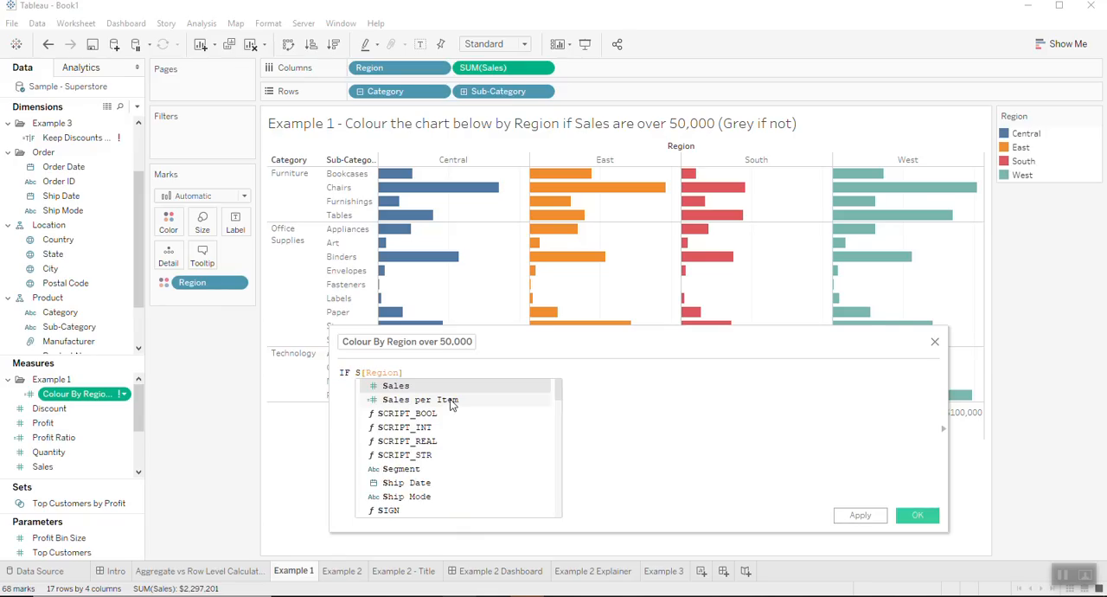
{"action": "type", "text": "um(sales"}
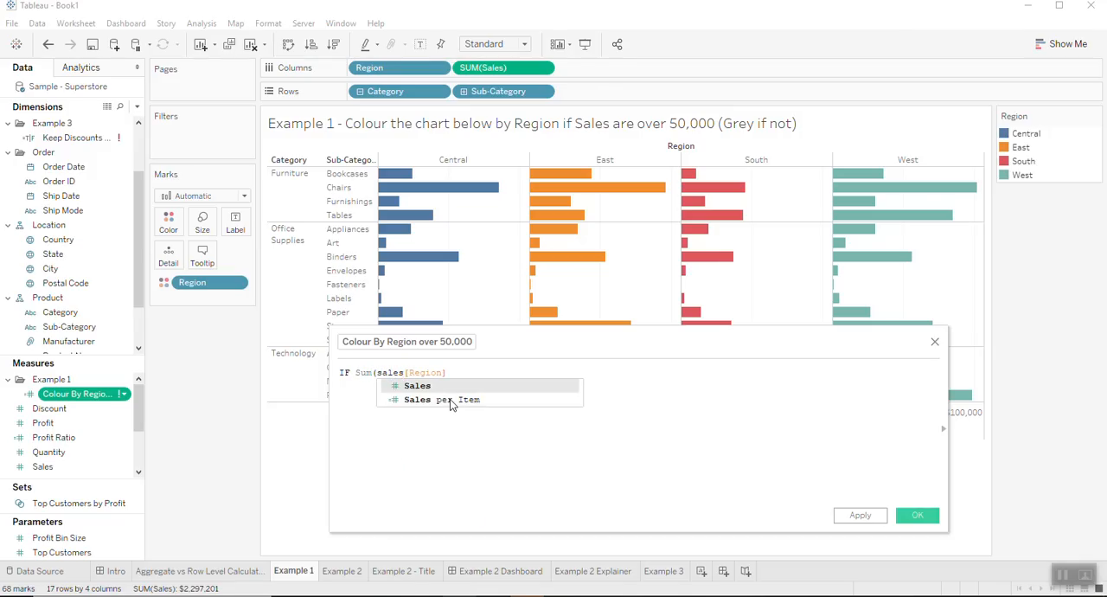
{"action": "key", "text": "Left"}
{"action": "key", "text": "Left"}
{"action": "key", "text": "Left"}
{"action": "key", "text": "BackSpace"}
{"action": "type", "text": "S"}
{"action": "key", "text": "Right"}
{"action": "key", "text": "Right"}
{"action": "key", "text": "Right"}
{"action": "key", "text": "Right"}
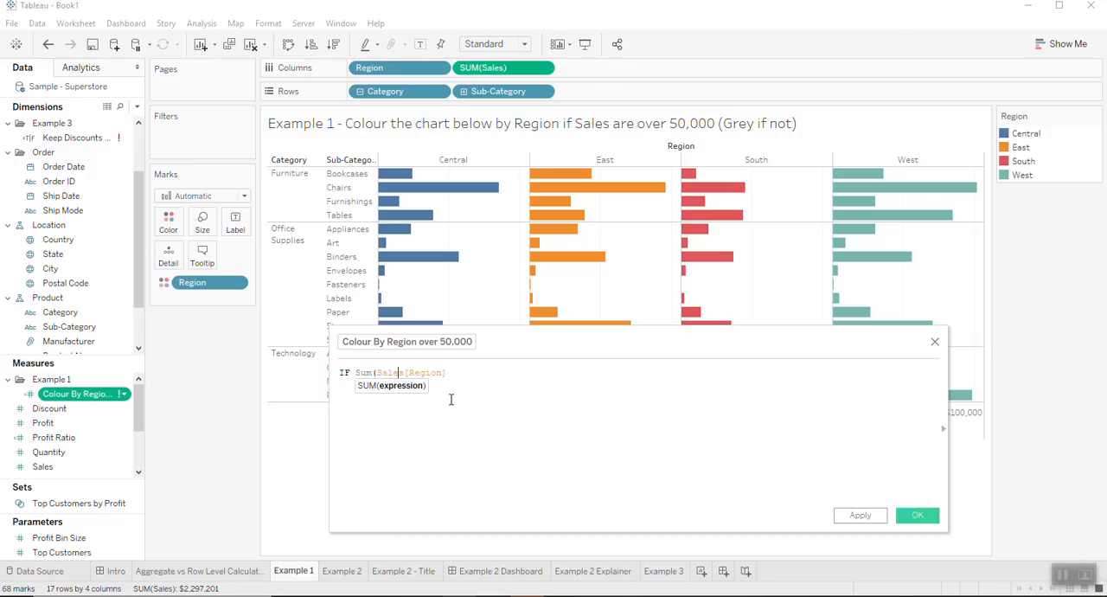
{"action": "type", "text": ")"}
{"action": "type", "text": ">50000"}
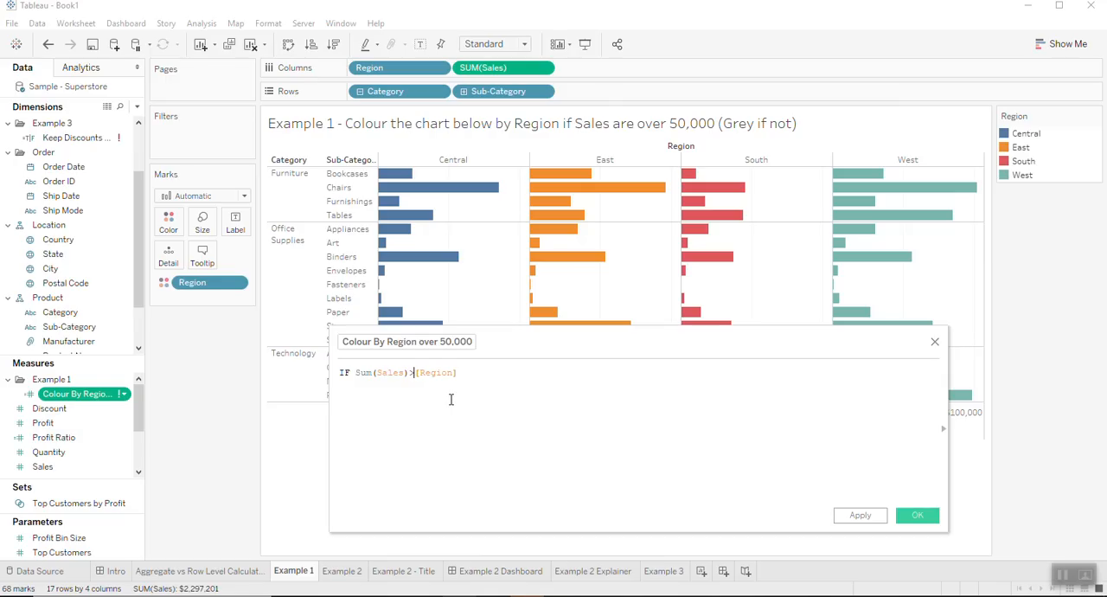
{"action": "type", "text": " then"}
- Complete the formula after [Region] with else 'None' end, and show the details of the calculation error
{"action": "left_click", "coordinate": [544, 372]}
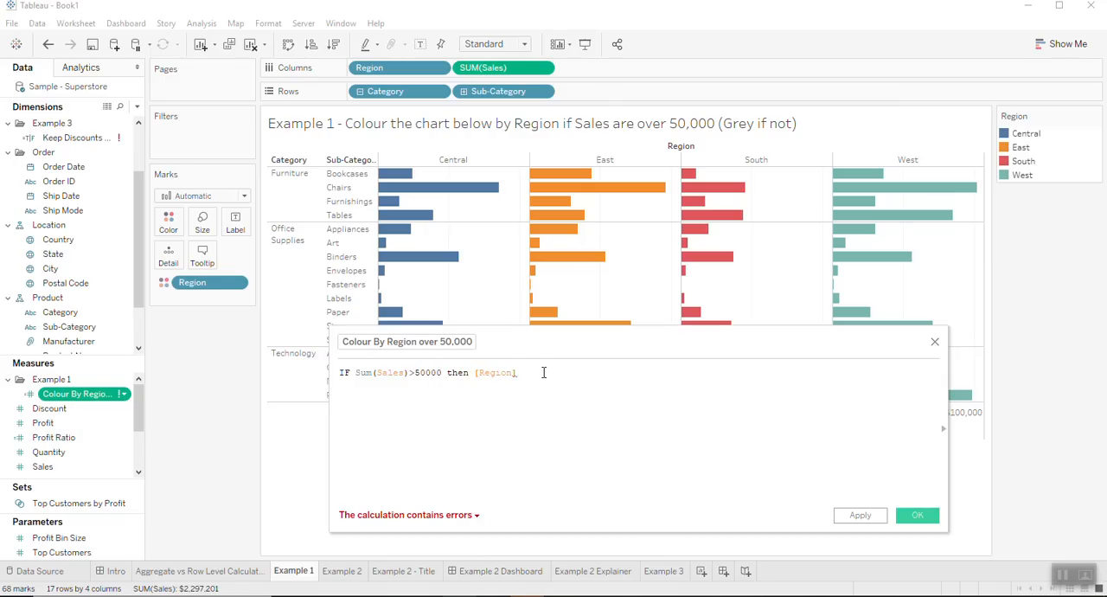
{"action": "type", "text": "else 'N"}
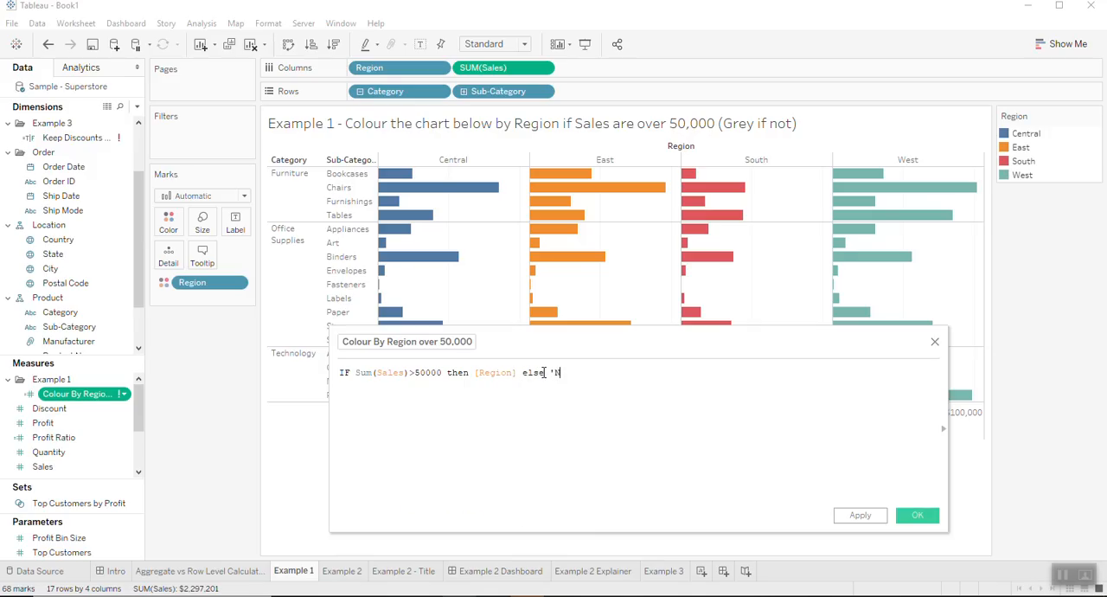
{"action": "type", "text": "one' end"}
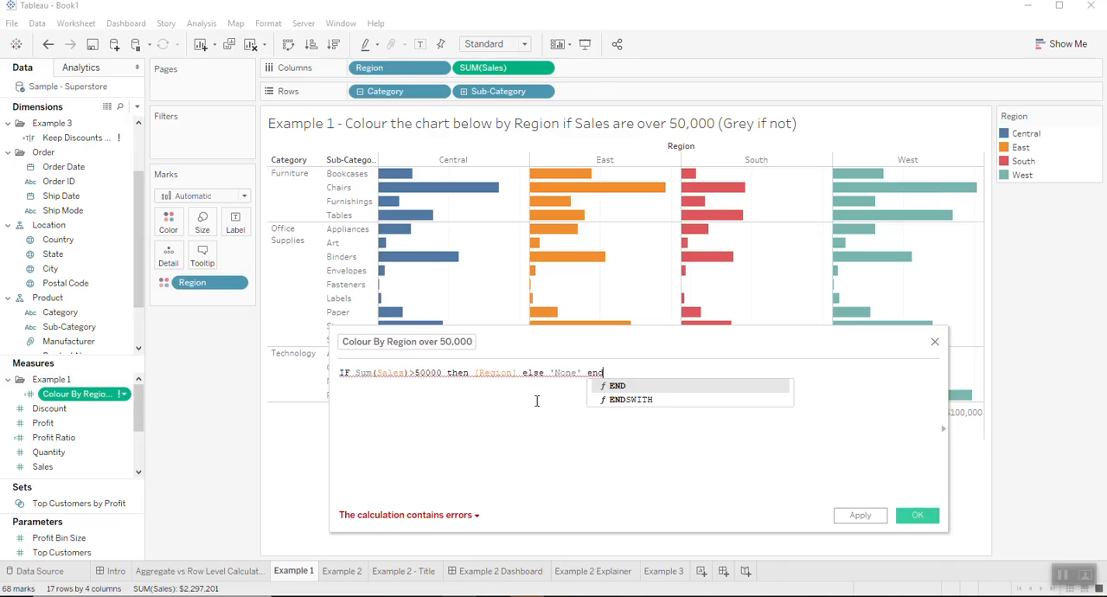
{"action": "left_click", "coordinate": [463, 521]}
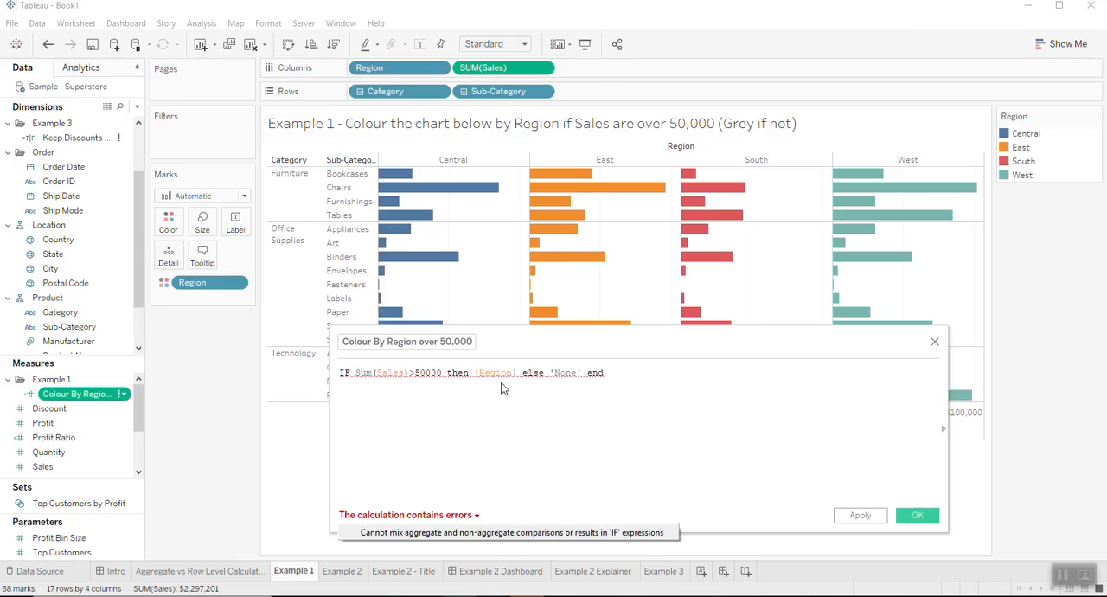
- Wrap [Region] in the min() function in the Colour By Region over 50,000 formula
{"action": "left_click", "coordinate": [475, 373]}
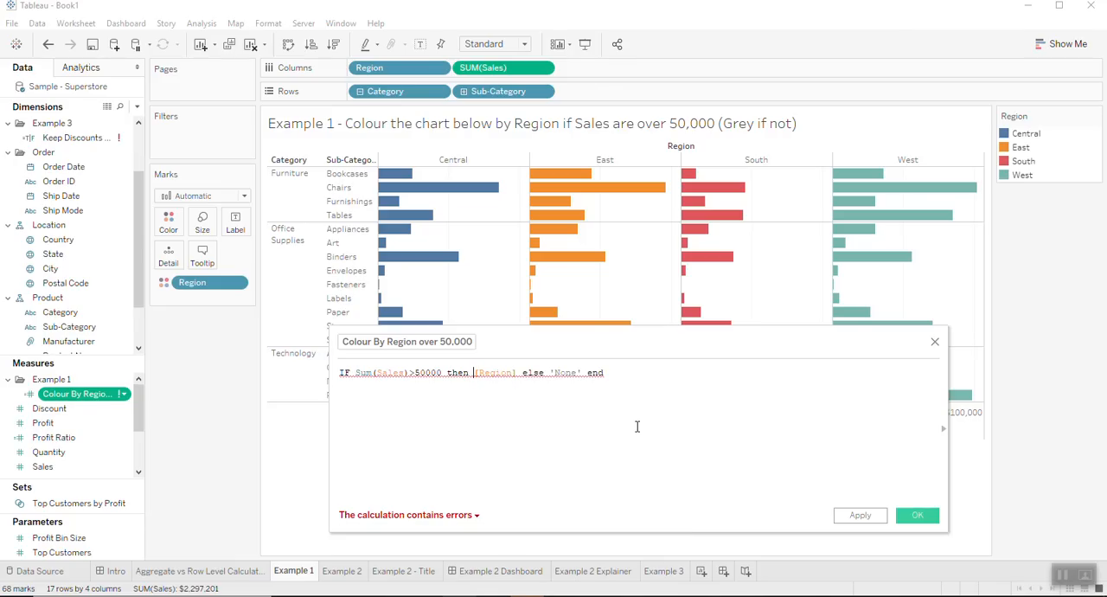
{"action": "type", "text": "min("}
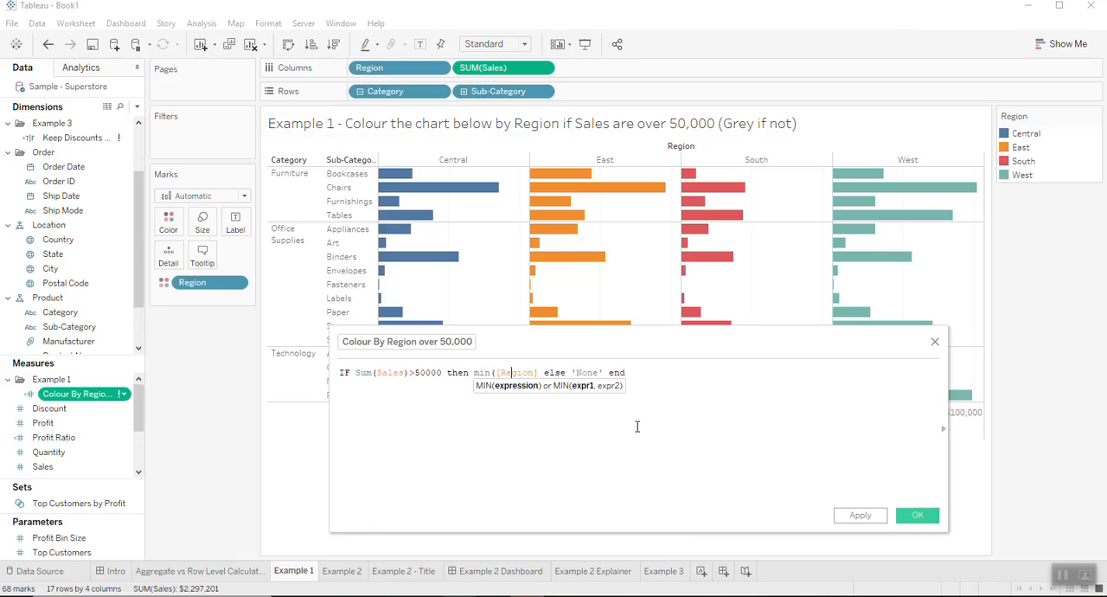
{"action": "key", "text": "Right"}
{"action": "key", "text": "Right"}
{"action": "key", "text": "Right"}
{"action": "key", "text": "Right"}
{"action": "key", "text": "Right"}
{"action": "key", "text": "Right"}
{"action": "key", "text": "Right"}
{"action": "type", "text": ")"}
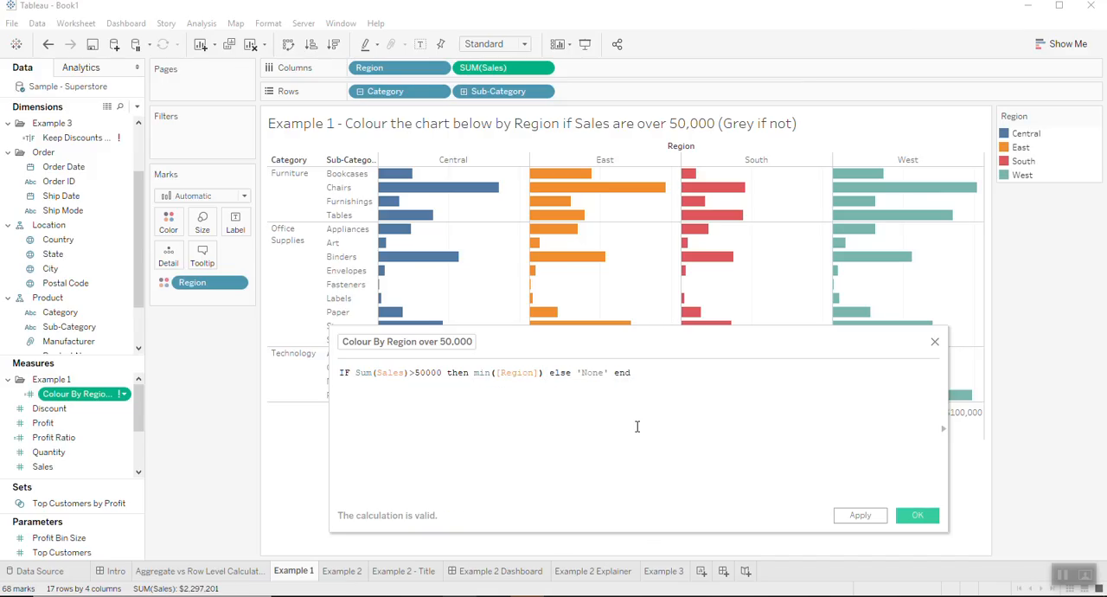
- Replace min with ATTR around [Region] in the formula and save the calculation
{"action": "double_click", "coordinate": [484, 371]}
{"action": "type", "text": "ATTR"}
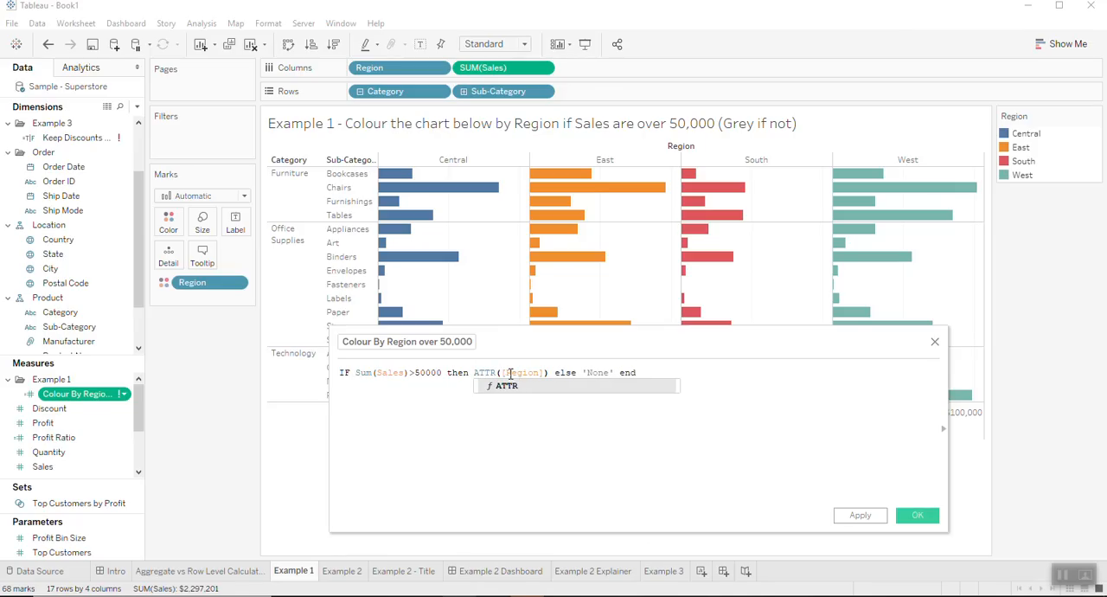
{"action": "left_click", "coordinate": [709, 377]}
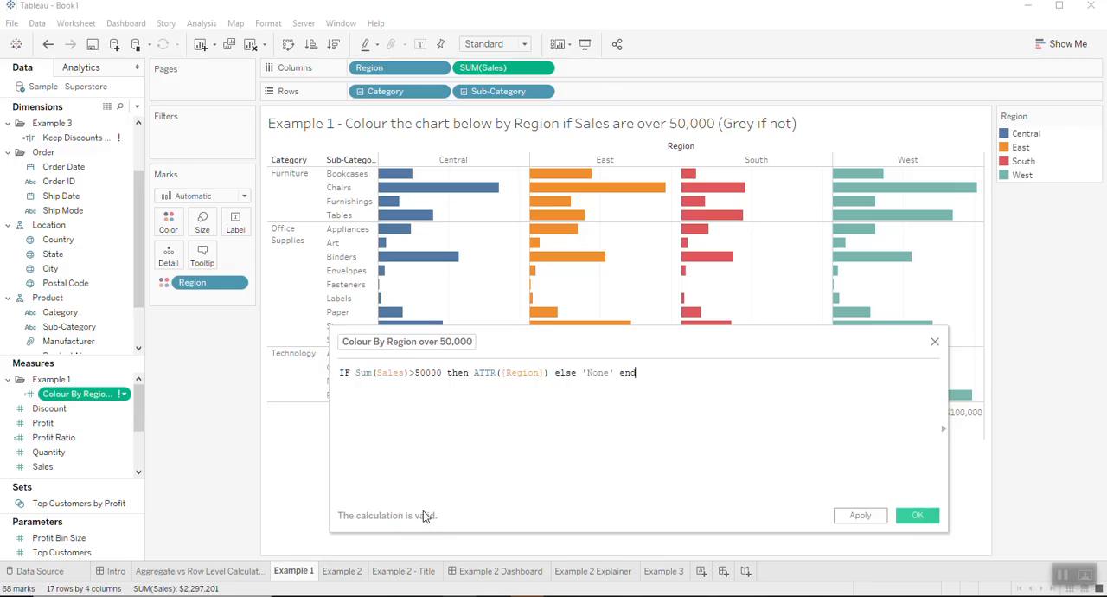
{"action": "left_click", "coordinate": [920, 518]}
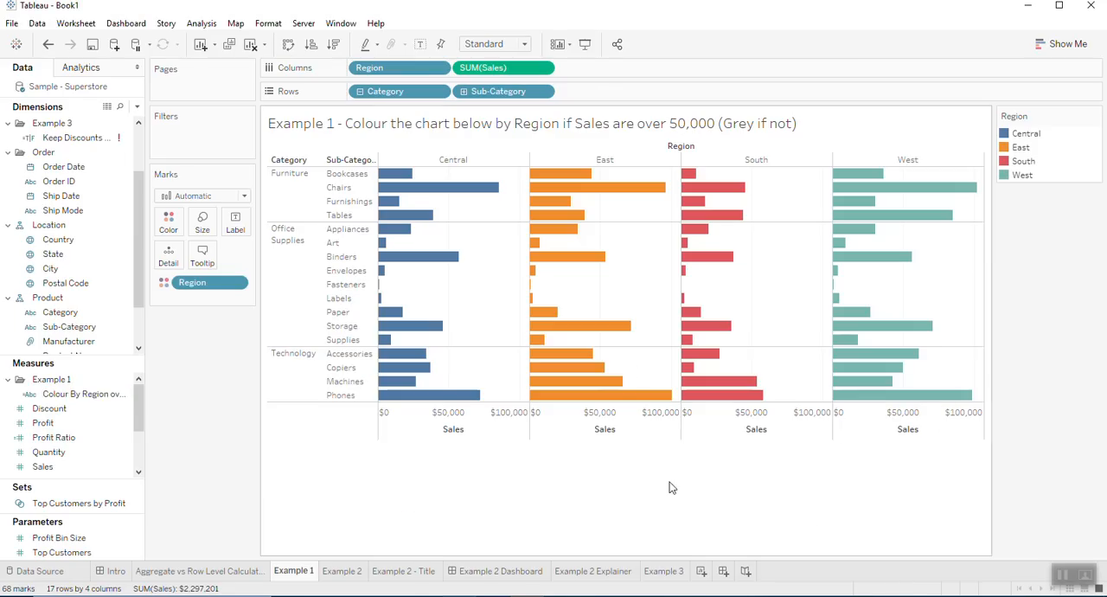
- Colour the bars by Colour By Region over 50,000 instead of Region, and assign grey to the None item
{"action": "left_click_drag", "start_coordinate": [76, 398], "coordinate": [213, 283]}
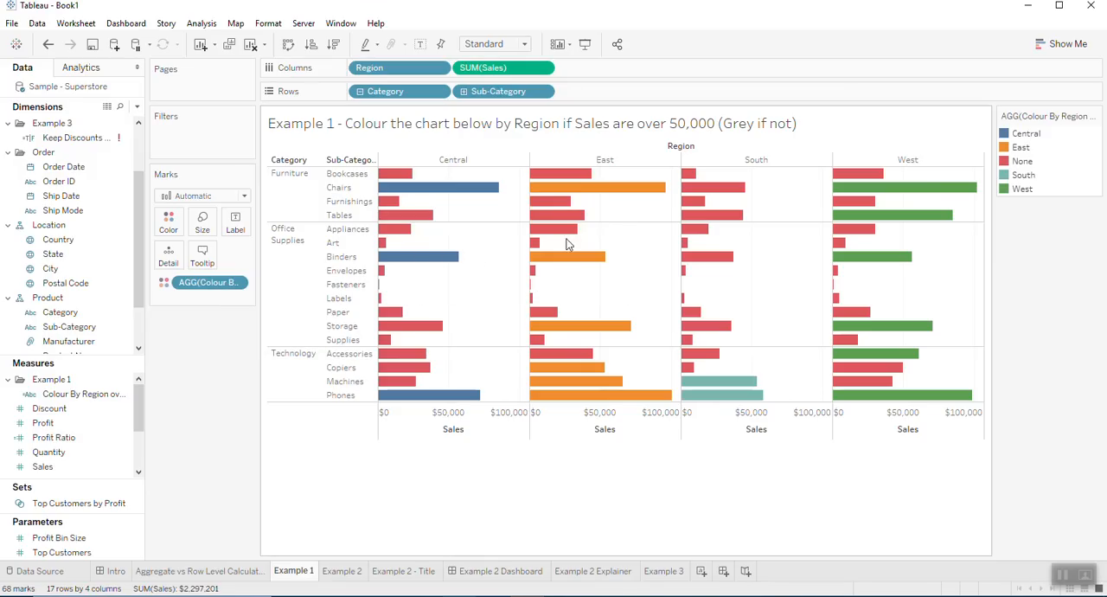
{"action": "right_click", "coordinate": [1008, 165]}
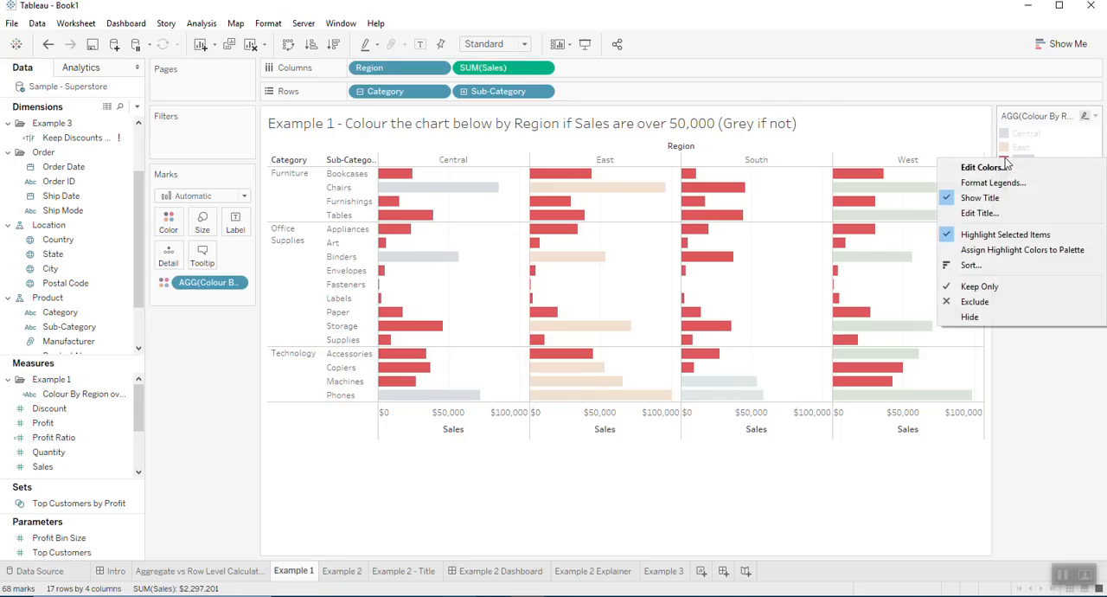
{"action": "left_click", "coordinate": [1008, 166]}
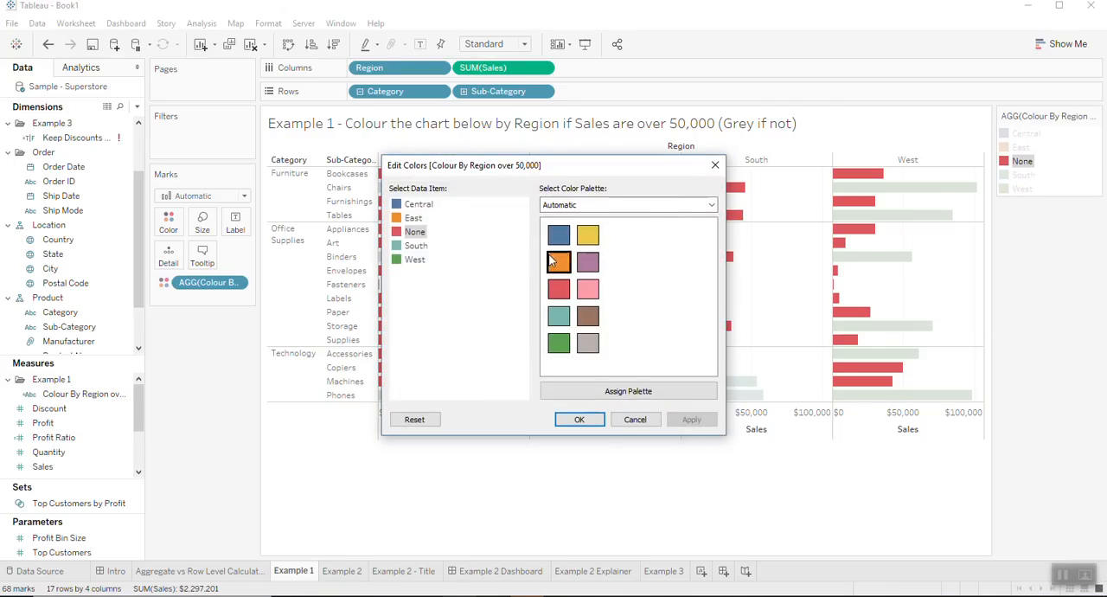
{"action": "left_click", "coordinate": [588, 343]}
{"action": "left_click", "coordinate": [691, 418]}
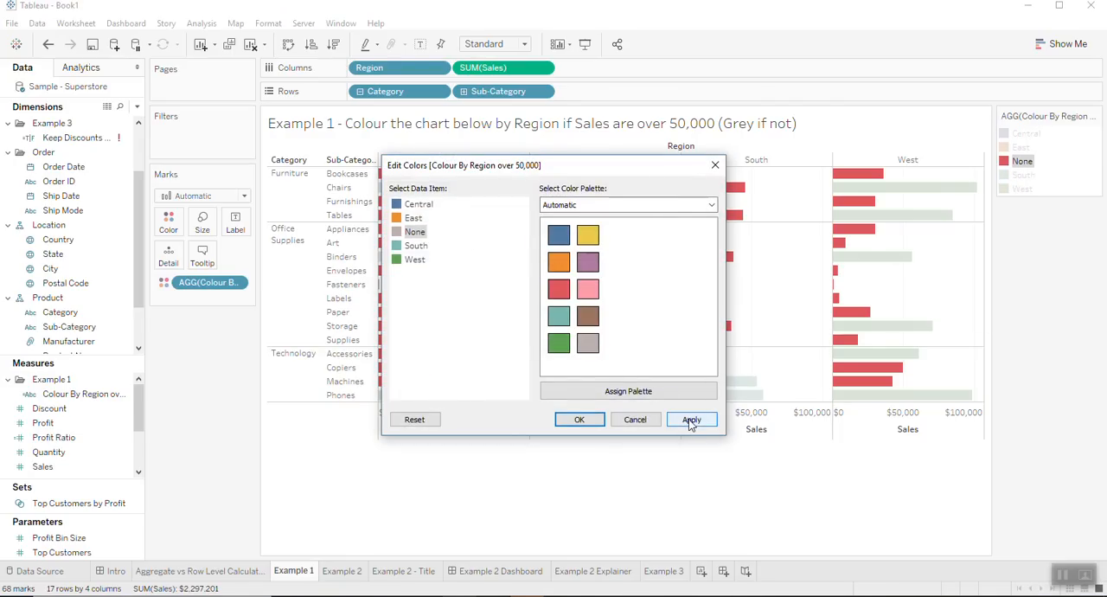
{"action": "left_click", "coordinate": [579, 419]}
{"action": "left_click", "coordinate": [583, 485]}
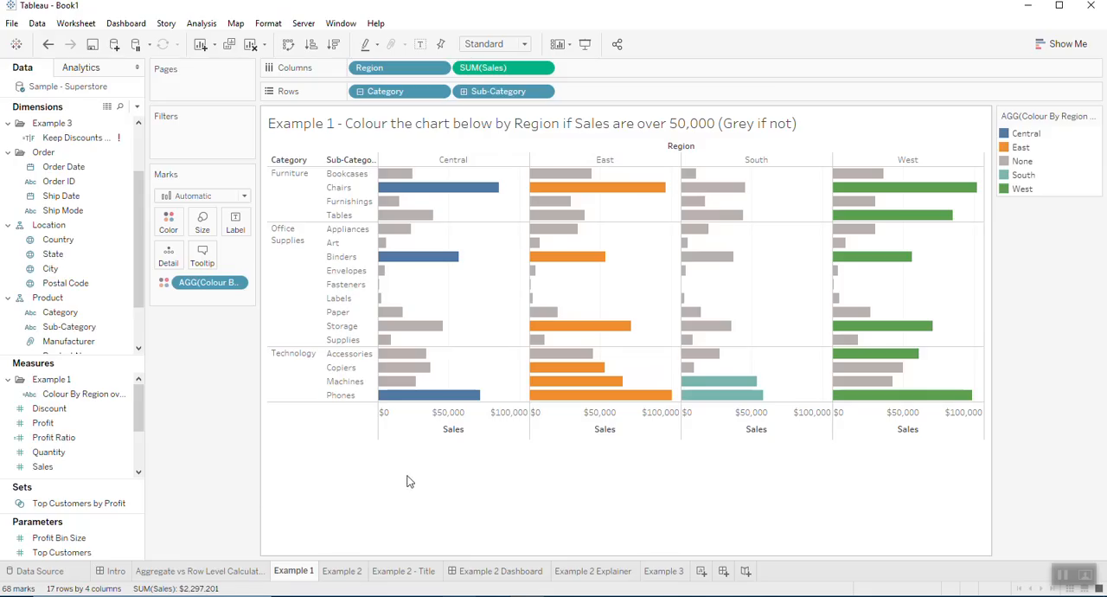
- Open the Example 2 sheet and the Example 2 Dashboard, and check which worksheets the Sub-Category filter can apply to
{"action": "left_click", "coordinate": [343, 571]}
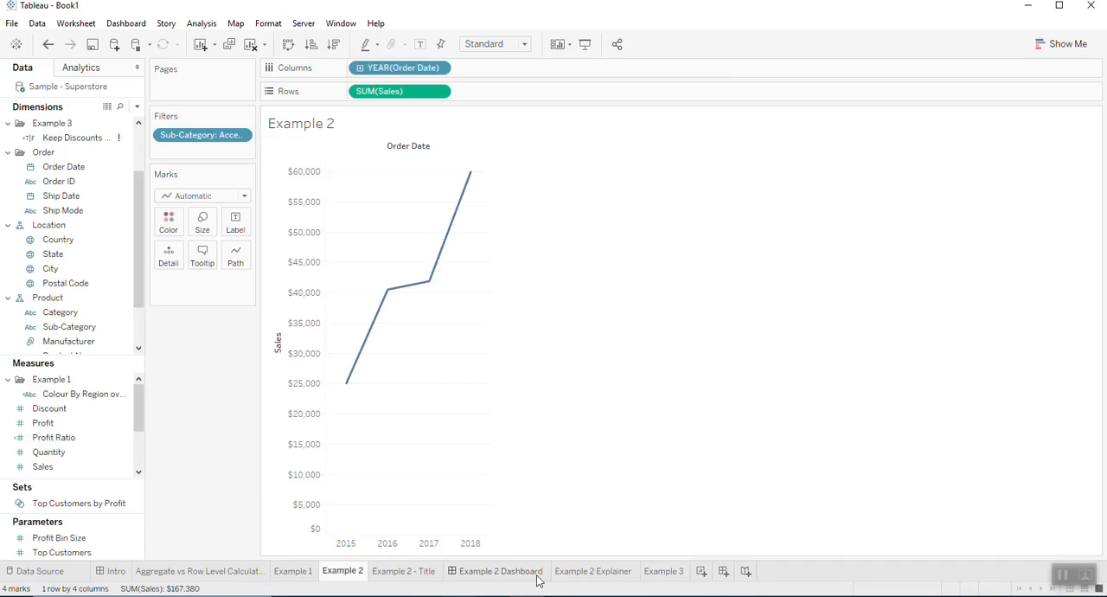
{"action": "left_click", "coordinate": [502, 571]}
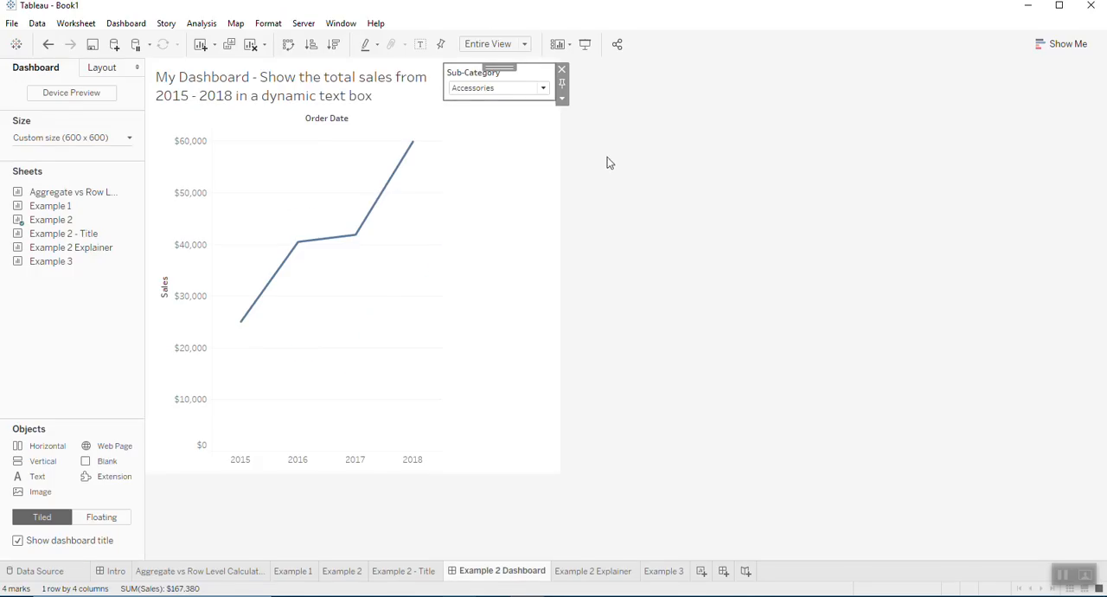
{"action": "left_click", "coordinate": [538, 97]}
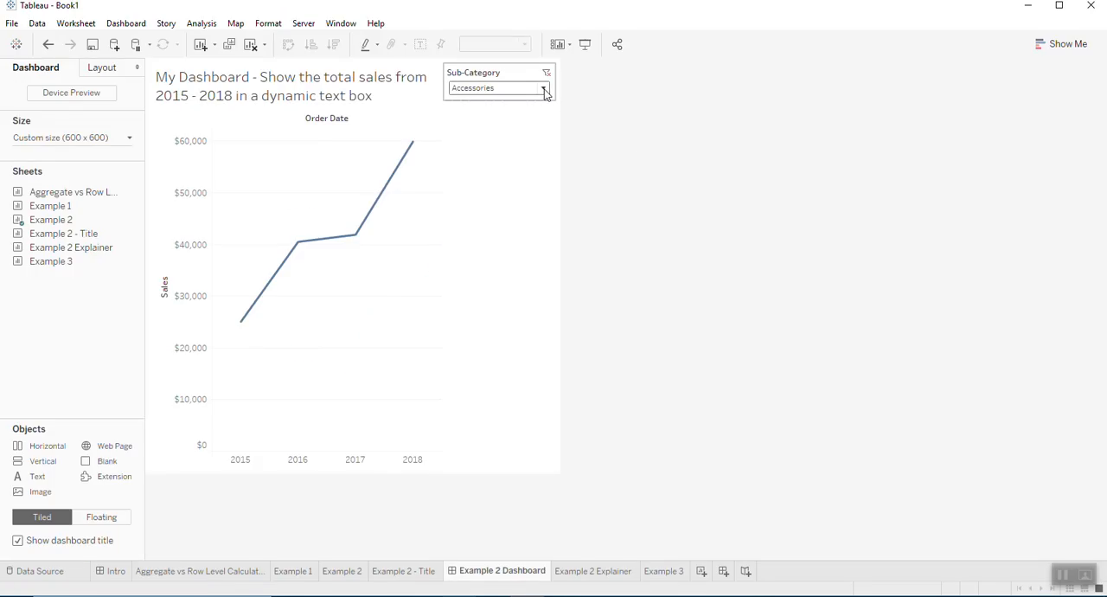
{"action": "left_click", "coordinate": [522, 75]}
{"action": "left_click", "coordinate": [561, 102]}
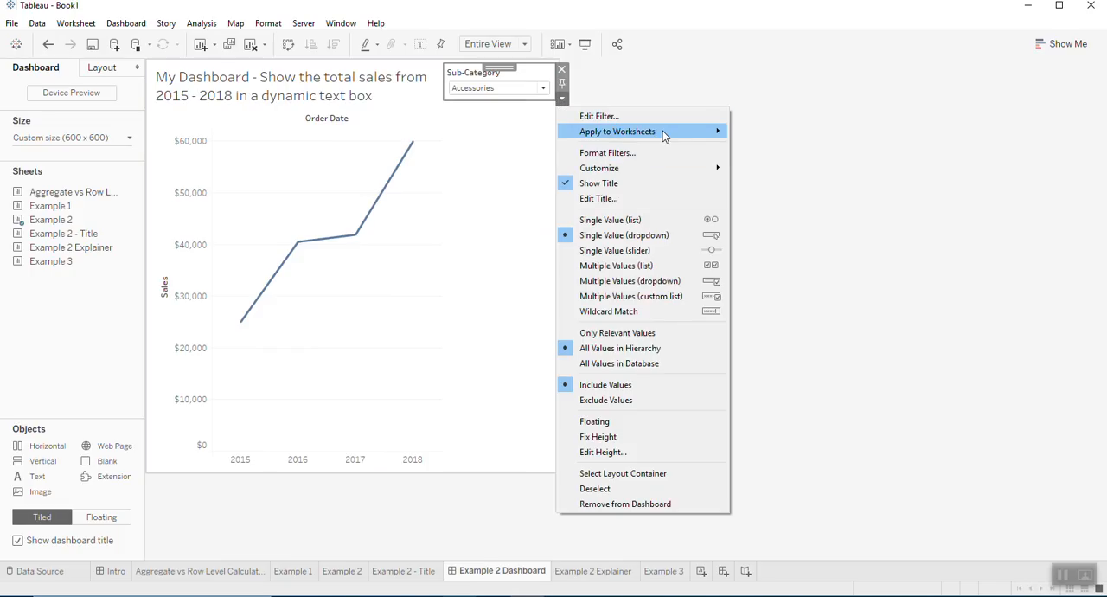
{"action": "mouse_move", "coordinate": [664, 135]}
{"action": "left_click", "coordinate": [796, 164]}
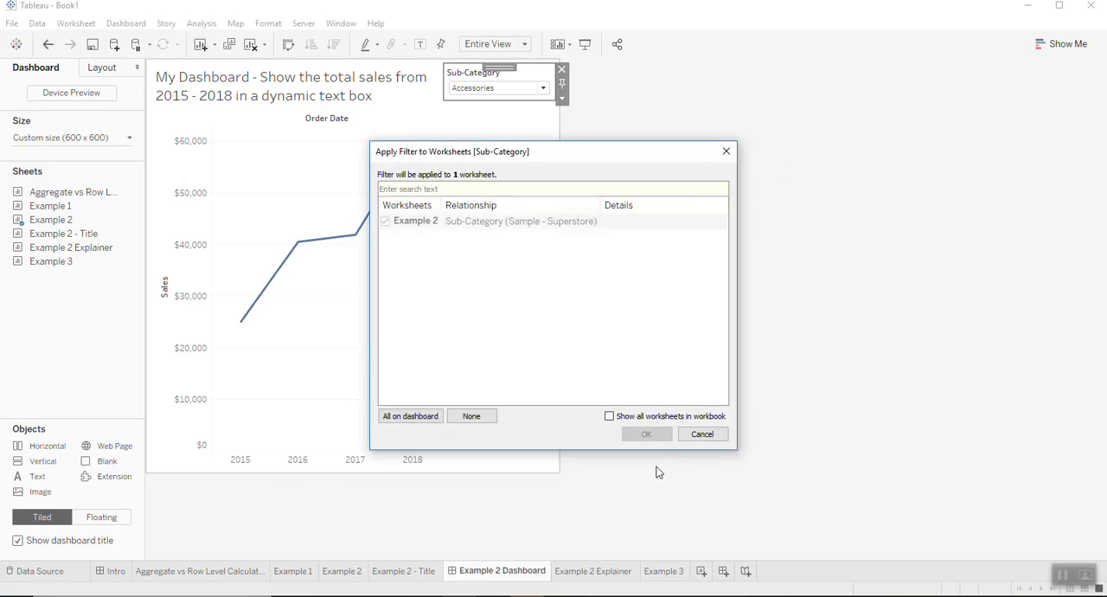
{"action": "left_click", "coordinate": [702, 434]}
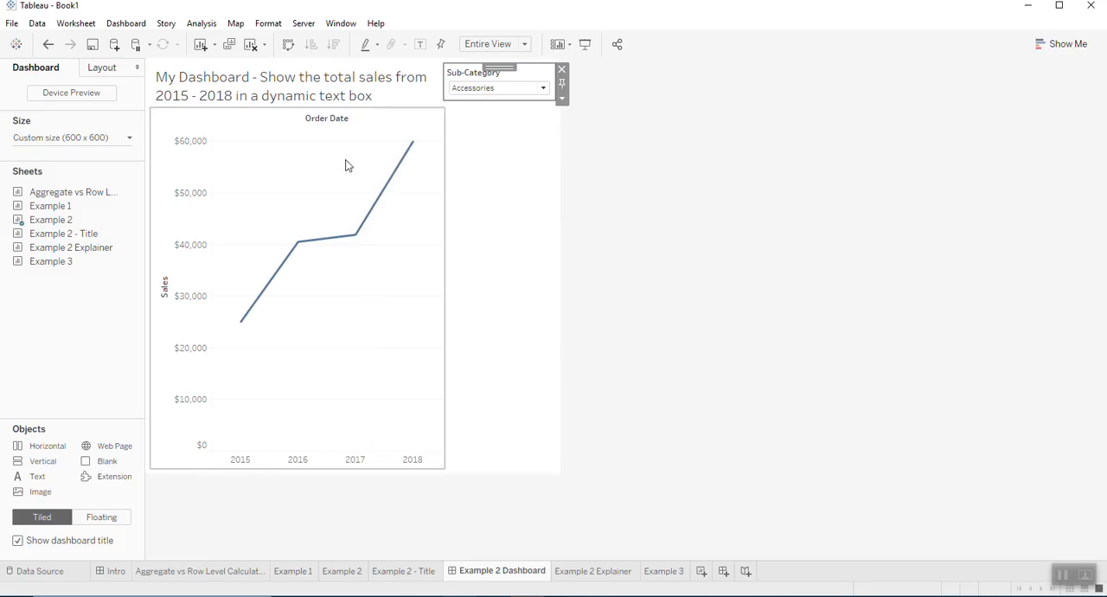
- Switch the dashboard's Sub-Category filter to Appliances and finally to Art
{"action": "left_click", "coordinate": [543, 89]}
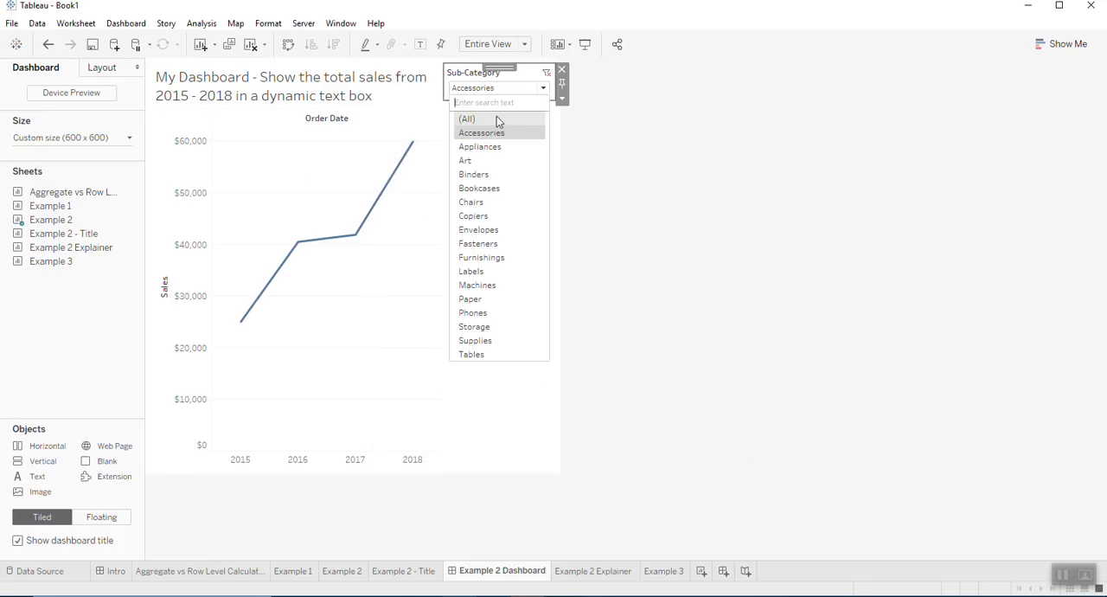
{"action": "left_click", "coordinate": [484, 146]}
{"action": "left_click", "coordinate": [545, 90]}
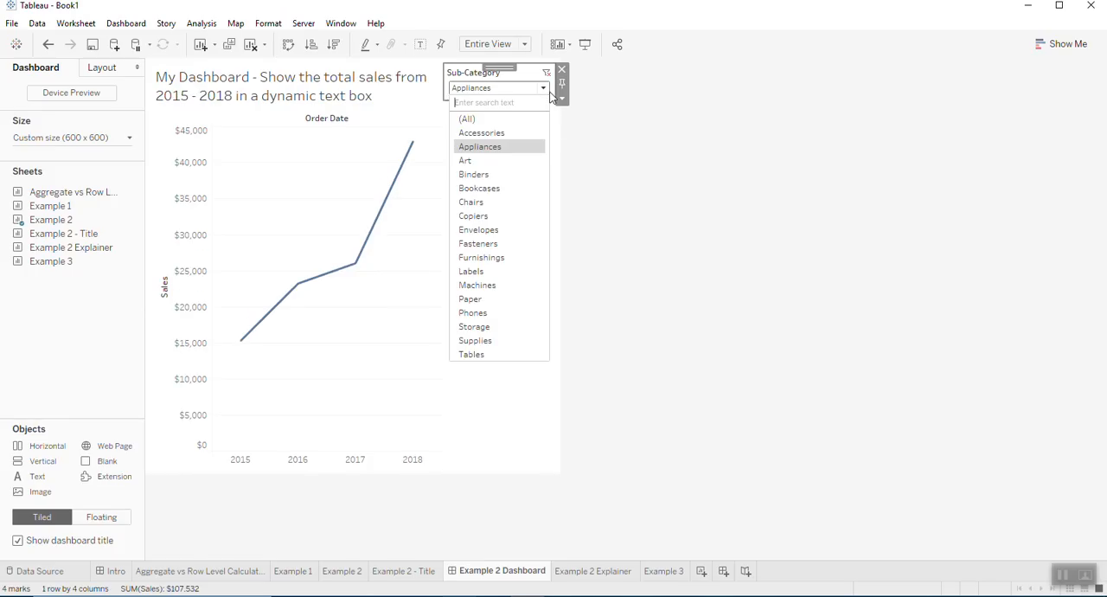
{"action": "left_click", "coordinate": [474, 161]}
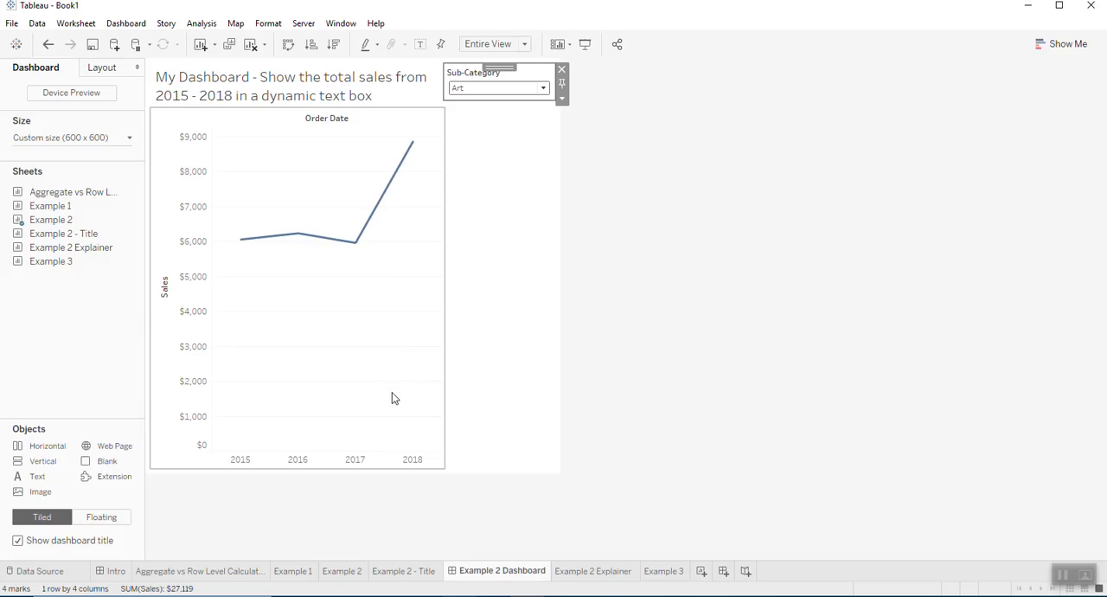
- On the Example 2 - Title sheet, add a Sub-Category filter that keeps only Accessories
{"action": "left_click", "coordinate": [424, 571]}
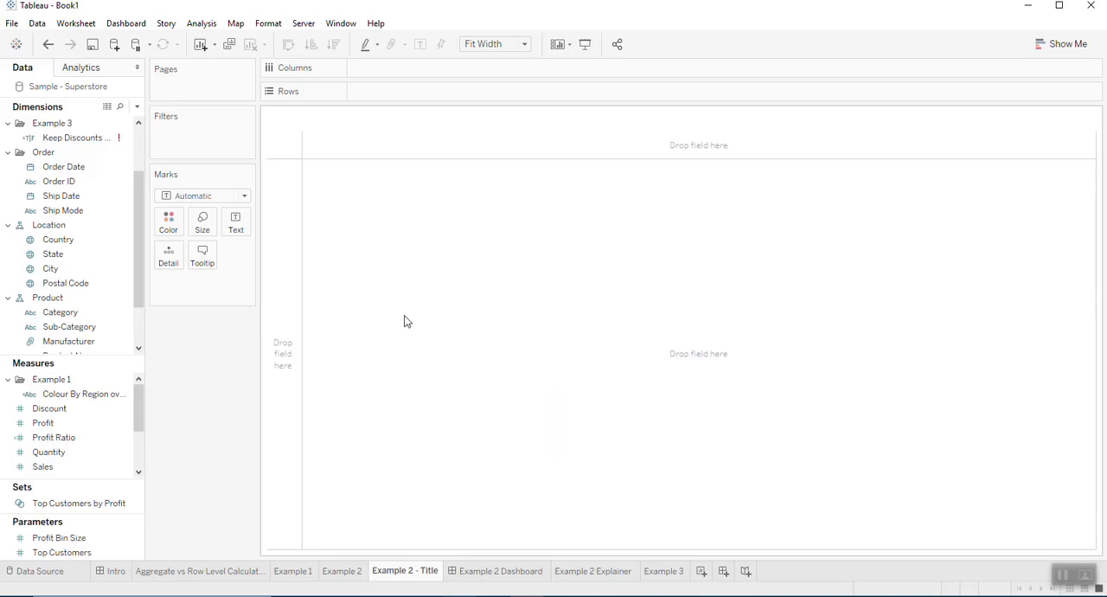
{"action": "scroll", "coordinate": [99, 298], "scroll_direction": "up", "scroll_amount": 3}
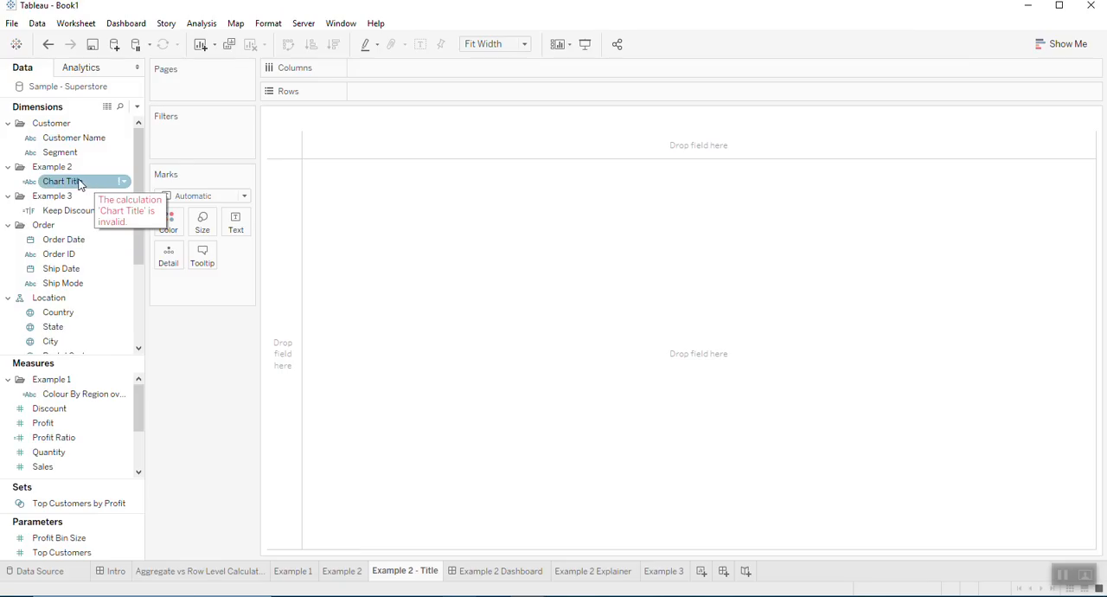
{"action": "scroll", "coordinate": [78, 270], "scroll_direction": "down", "scroll_amount": 3}
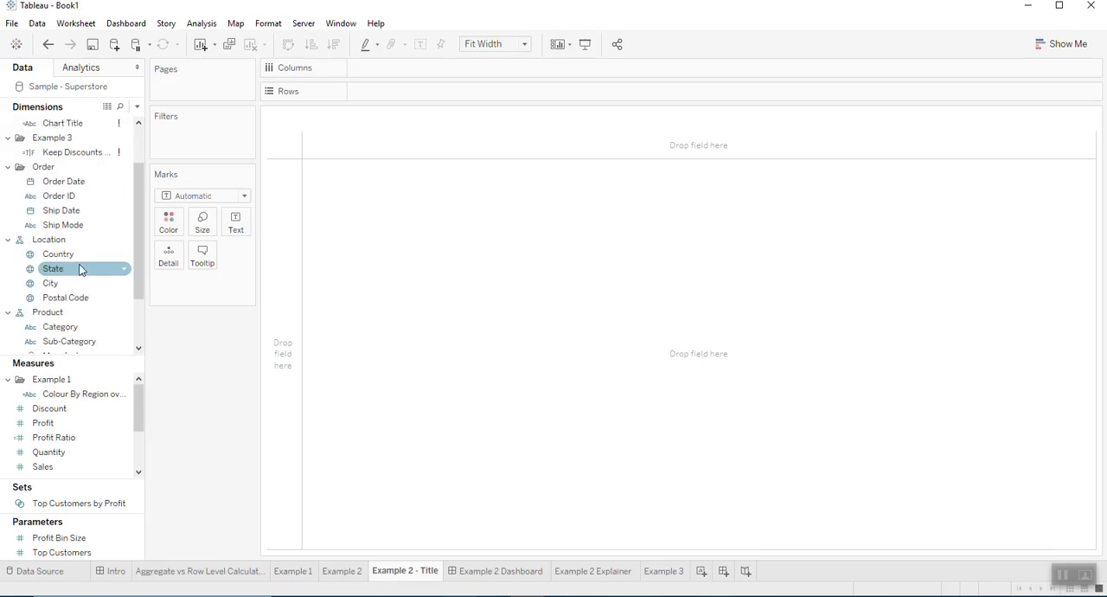
{"action": "left_click_drag", "start_coordinate": [84, 304], "coordinate": [210, 141]}
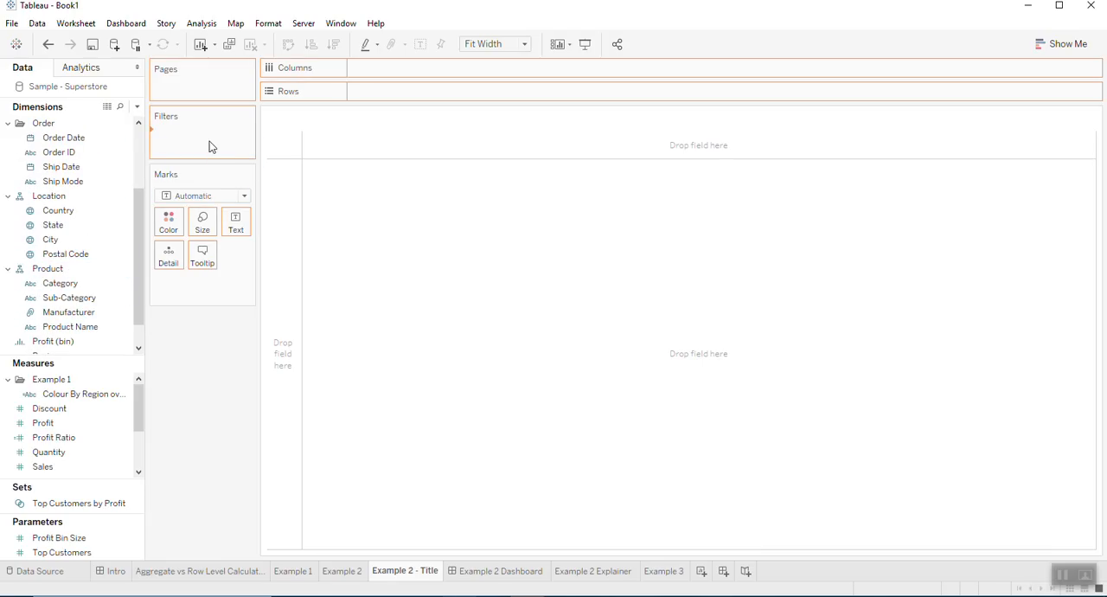
{"action": "left_click", "coordinate": [418, 201]}
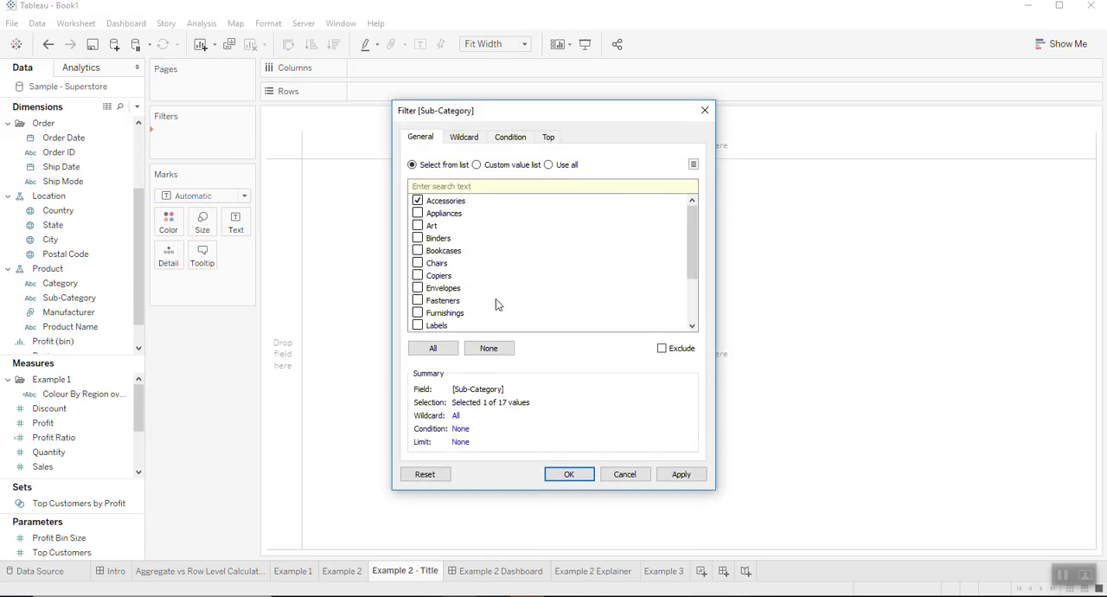
{"action": "left_click", "coordinate": [576, 473]}
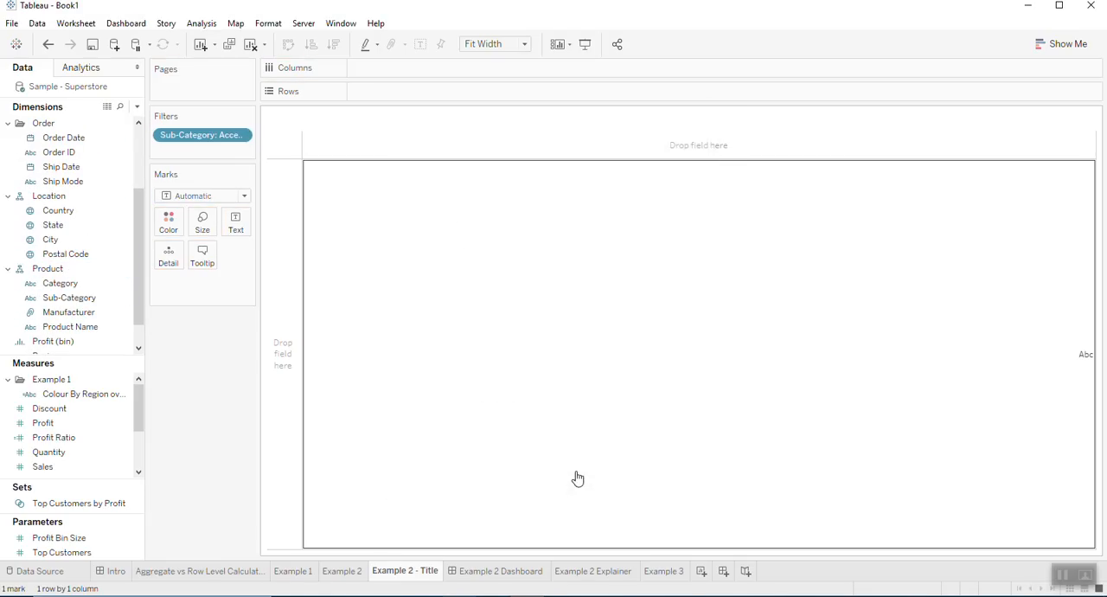
- Edit the Chart Title calculation in the Example 2 folder and enter [Sub-Category] as the start of its formula
{"action": "left_click", "coordinate": [83, 214]}
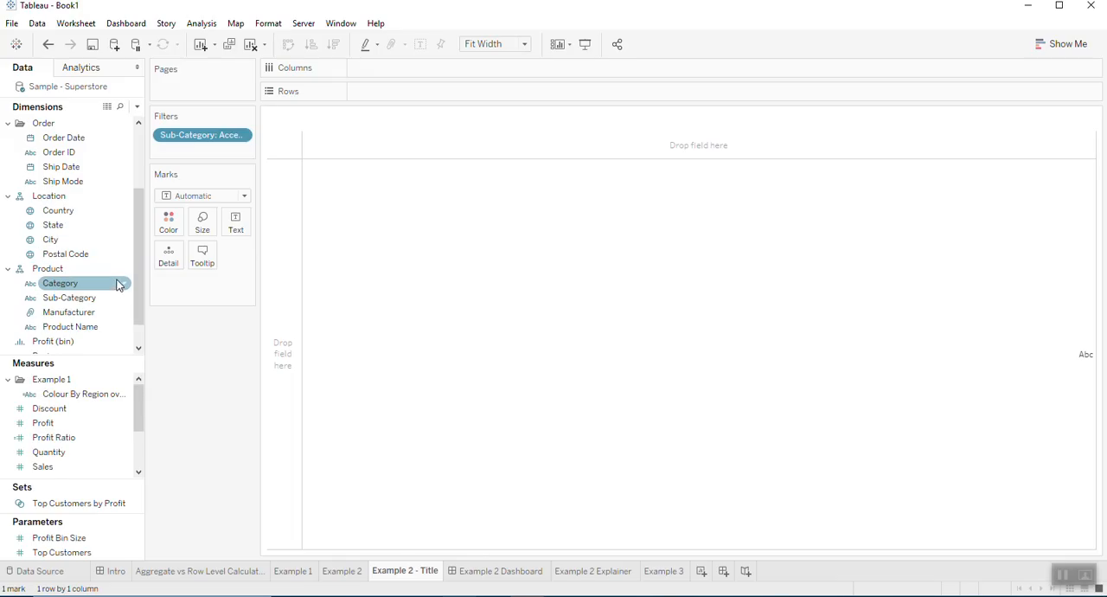
{"action": "scroll", "coordinate": [108, 278], "scroll_direction": "up", "scroll_amount": 2}
{"action": "scroll", "coordinate": [108, 274], "scroll_direction": "up", "scroll_amount": 5}
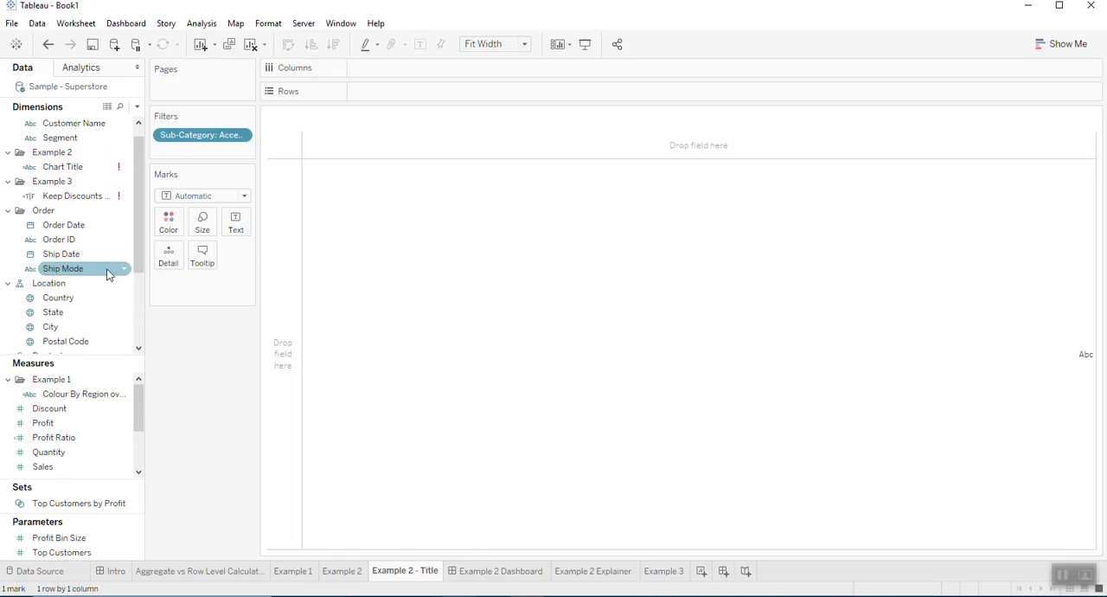
{"action": "right_click", "coordinate": [92, 173]}
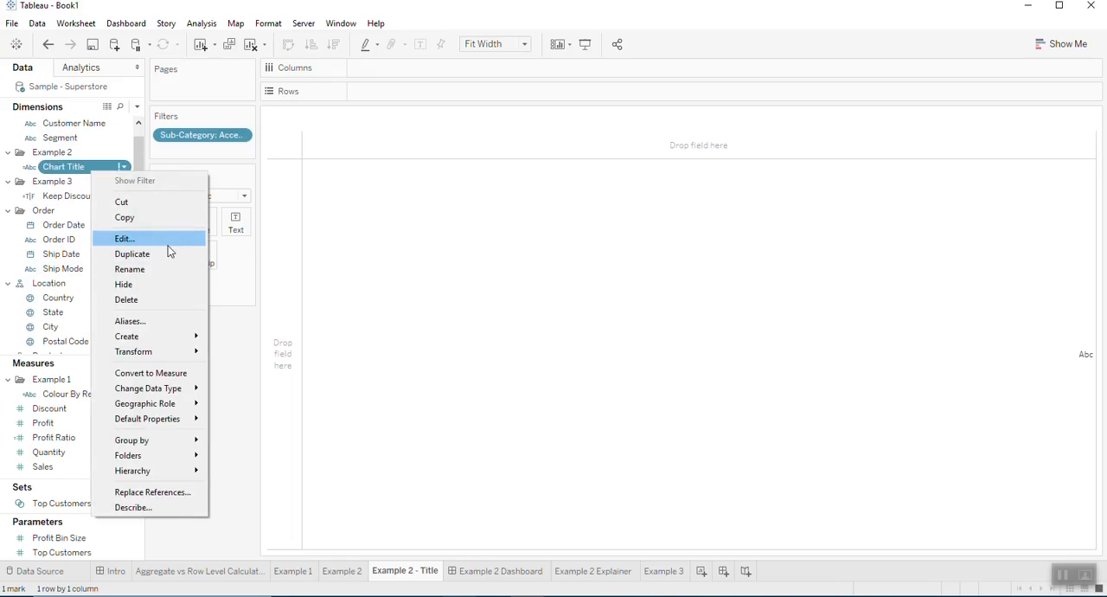
{"action": "left_click", "coordinate": [167, 244]}
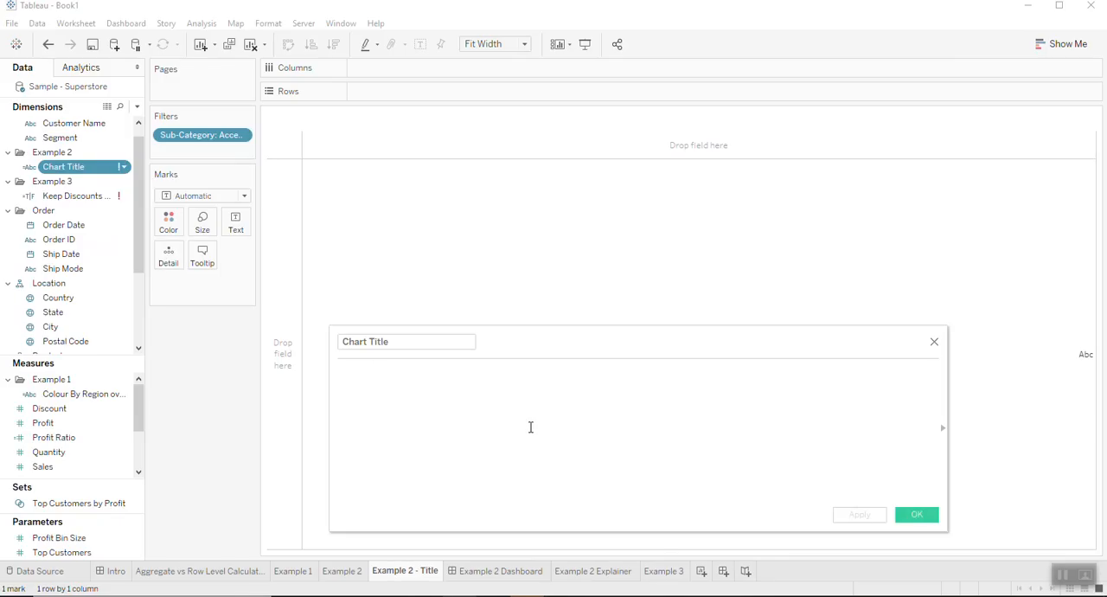
{"action": "type", "text": "Sub"}
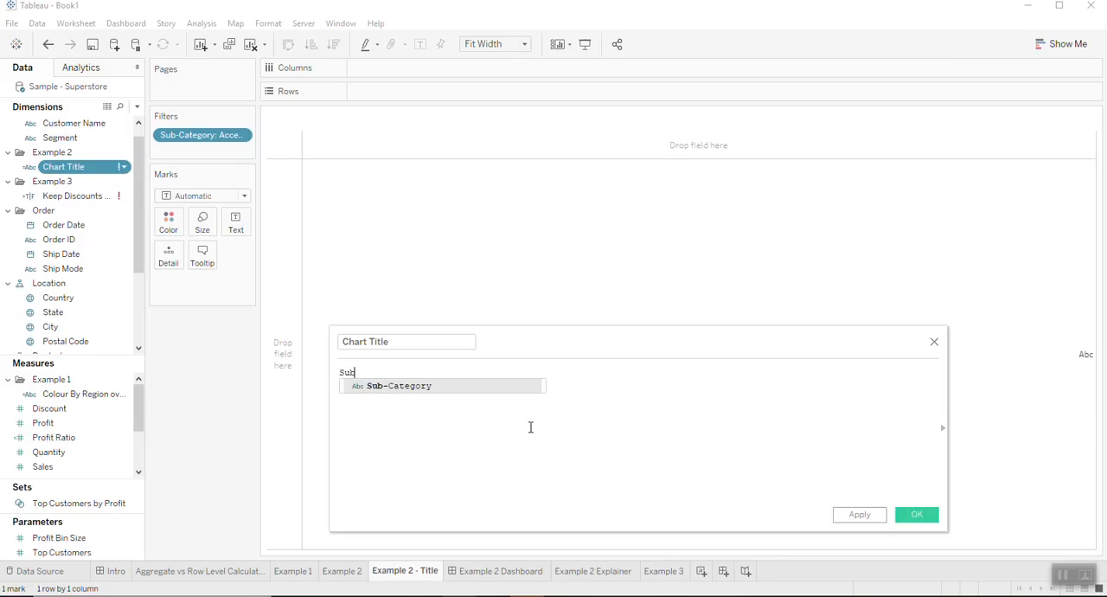
{"action": "left_click", "coordinate": [481, 385]}
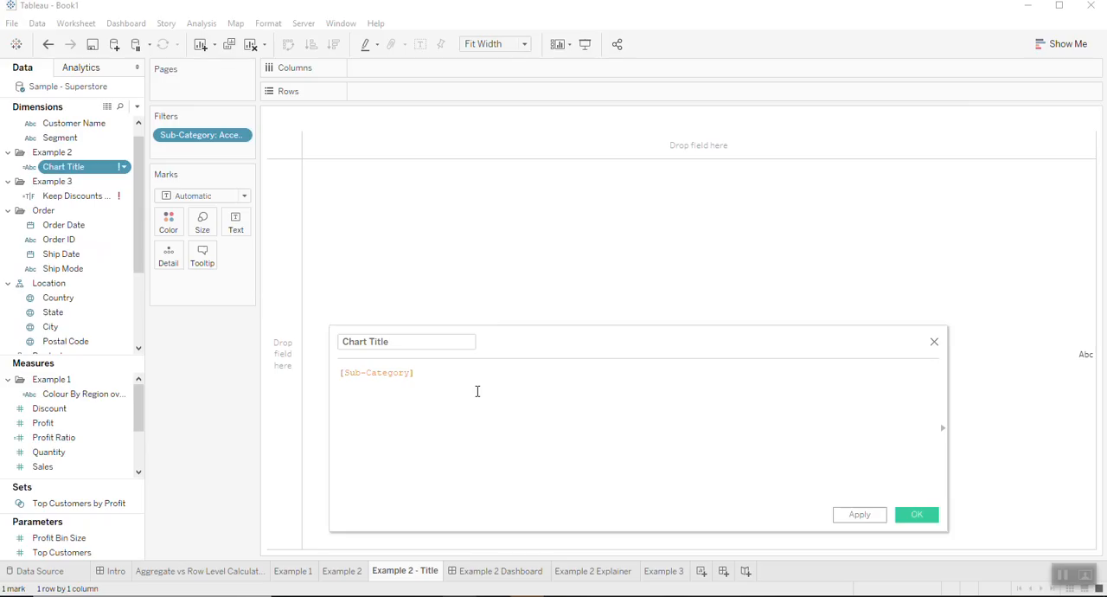
- Append + ' has Total Sales of ' + after [Sub-Category] in the Chart Title formula
{"action": "type", "text": "+ ' has "}
{"action": "type", "text": "Sales"}
{"action": "key", "text": "Left"}
{"action": "key", "text": "Left"}
{"action": "key", "text": "Left"}
{"action": "key", "text": "Left"}
{"action": "key", "text": "Left"}
{"action": "key", "text": "Left"}
{"action": "type", "text": "Total"}
{"action": "key", "text": "End"}
{"action": "type", "text": "of ' + sum"}
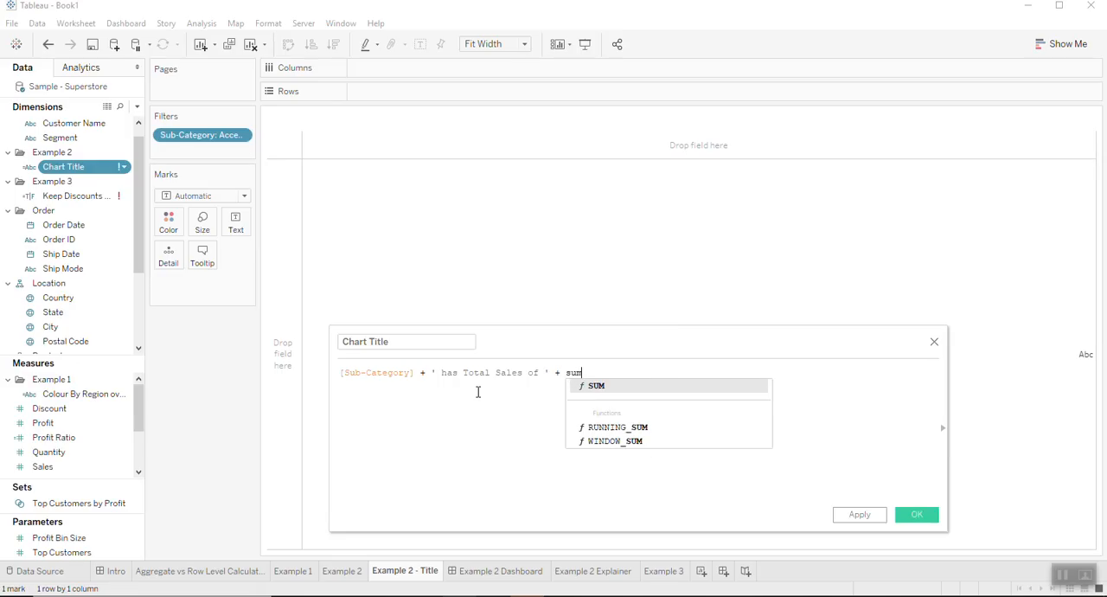
{"action": "type", "text": "(sales"}
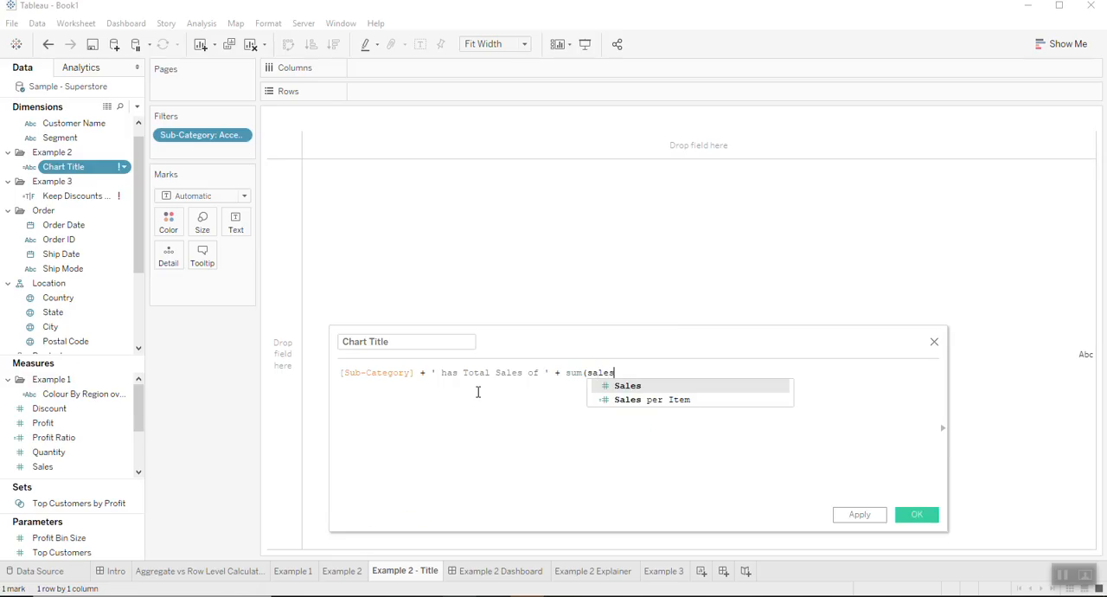
- Append sum(Sales) after the final plus sign in the Chart Title formula
{"action": "key", "text": "Left"}
{"action": "key", "text": "BackSpace"}
{"action": "type", "text": "S"}
{"action": "key", "text": "Right"}
{"action": "key", "text": "Right"}
{"action": "key", "text": "Right"}
{"action": "key", "text": "Right"}
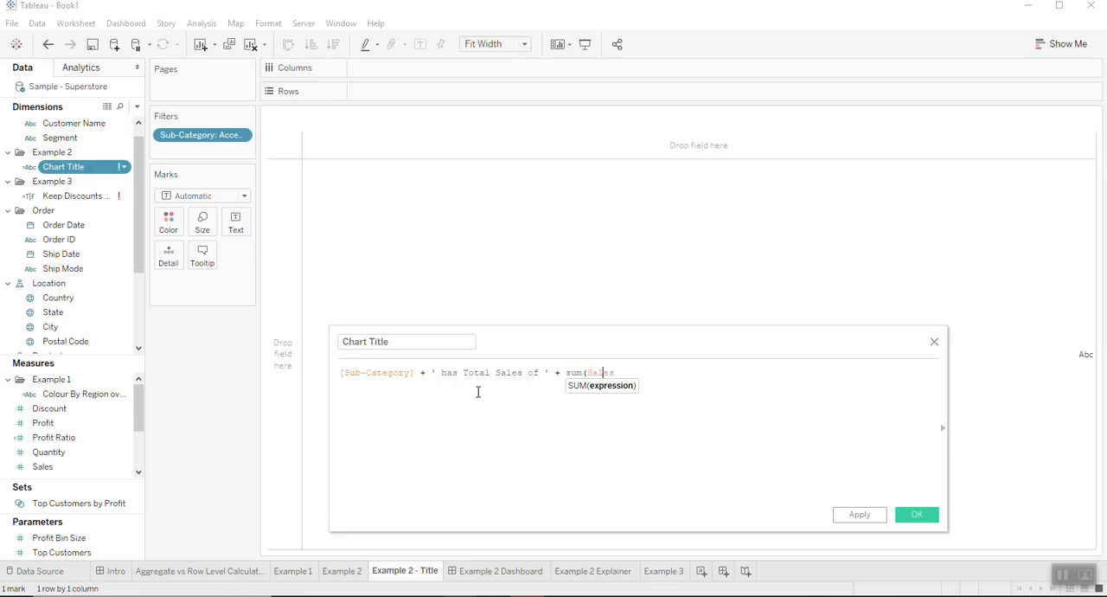
{"action": "type", "text": ")"}
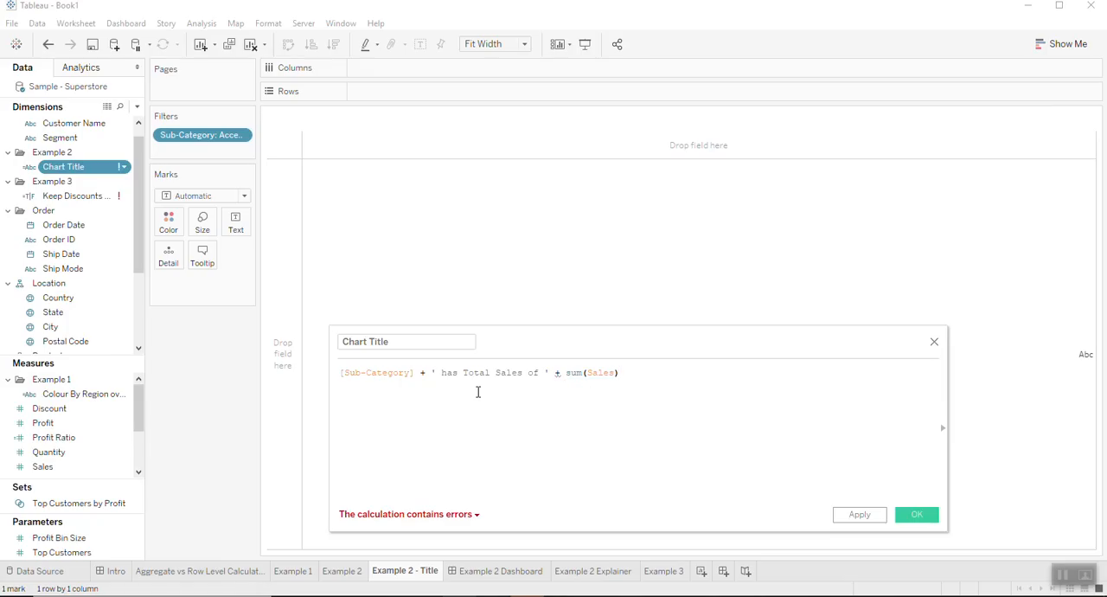
- Check the formula's error details and wrap sum(Sales) in str() to convert the total to text
{"action": "left_click", "coordinate": [456, 516]}
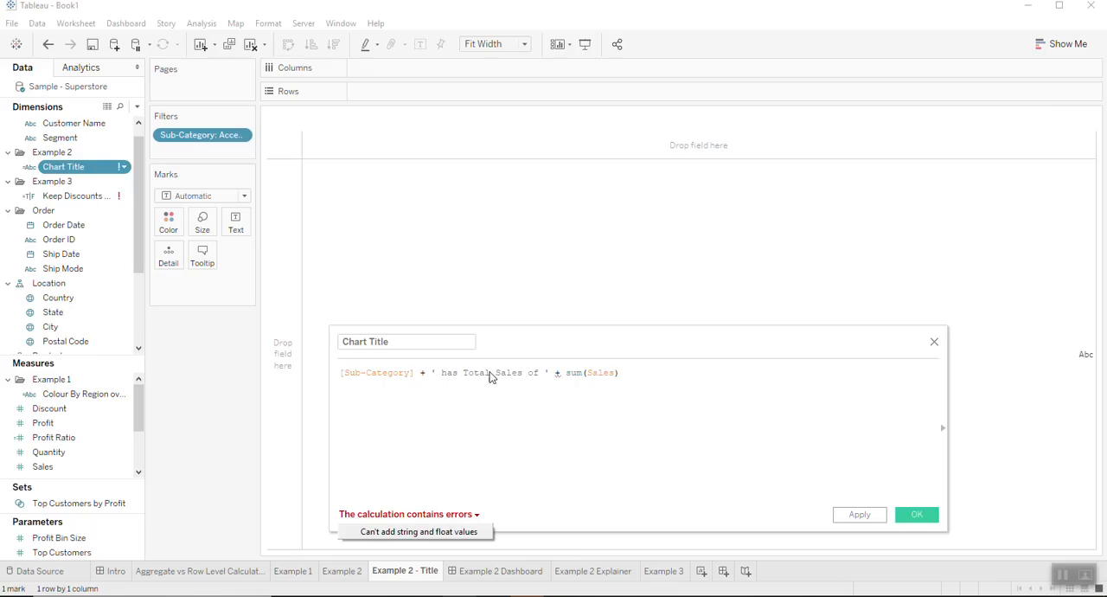
{"action": "left_click", "coordinate": [567, 373]}
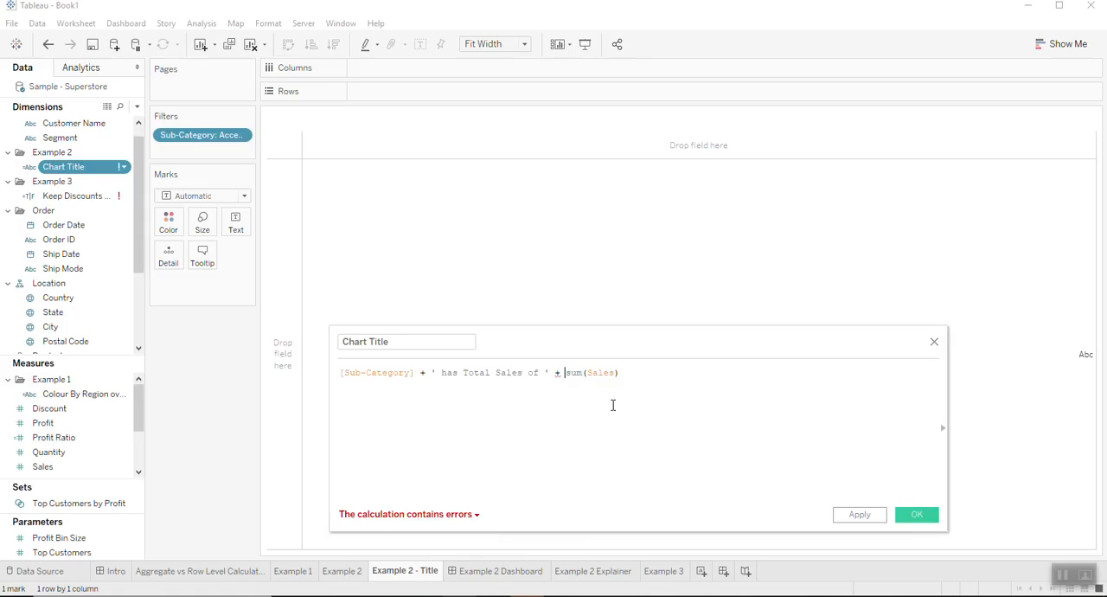
{"action": "type", "text": "str(s"}
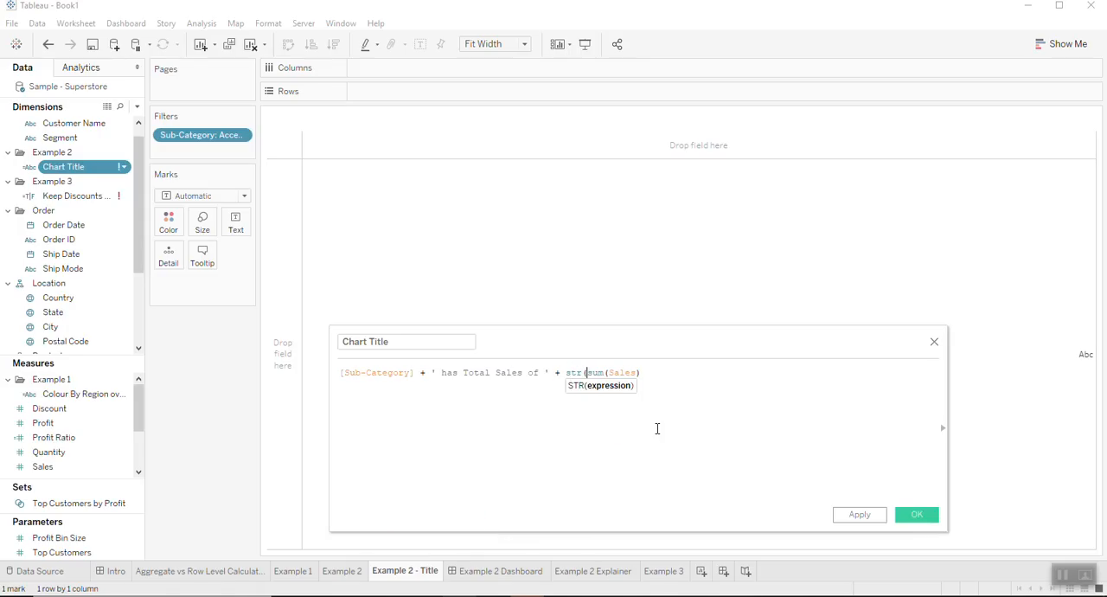
{"action": "key", "text": "End"}
{"action": "type", "text": ")"}
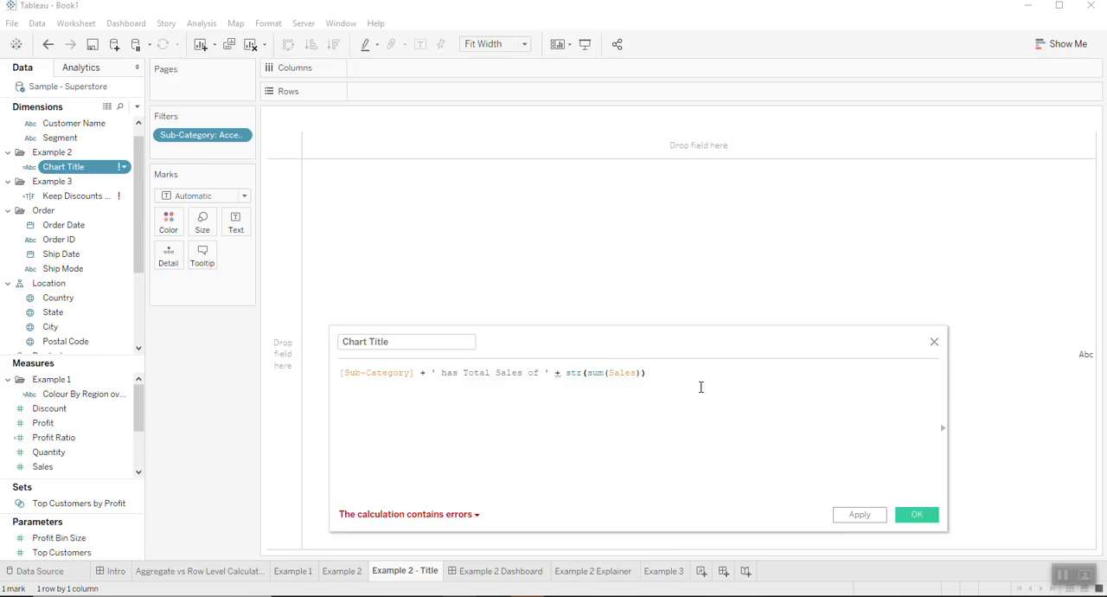
- Check the new error details, wrap [Sub-Category] in attr(), and save the Chart Title calculation
{"action": "left_click", "coordinate": [465, 514]}
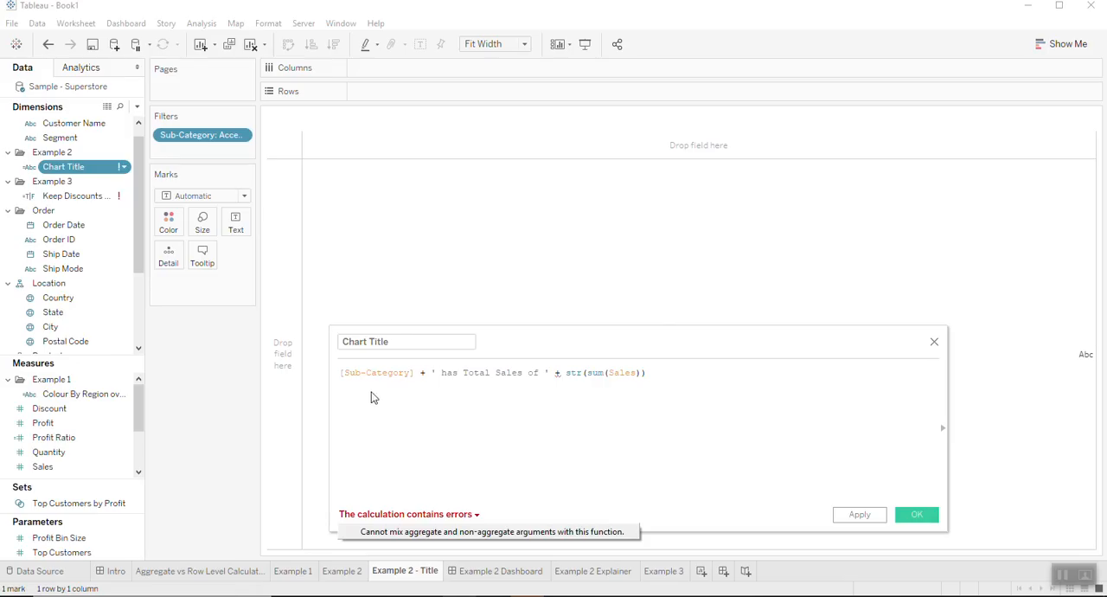
{"action": "left_click", "coordinate": [345, 375]}
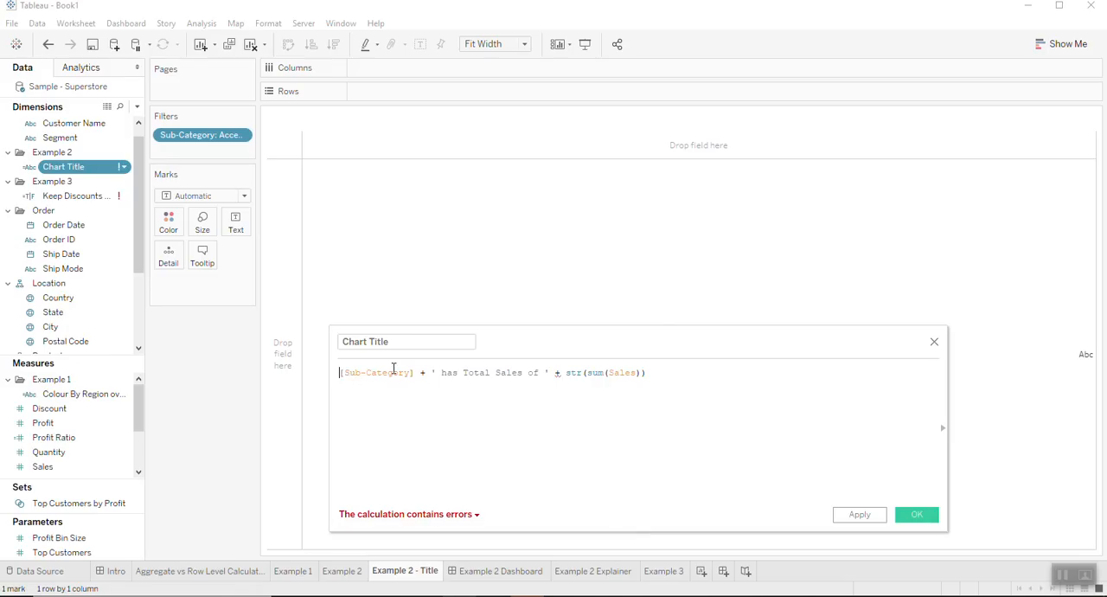
{"action": "type", "text": "attr("}
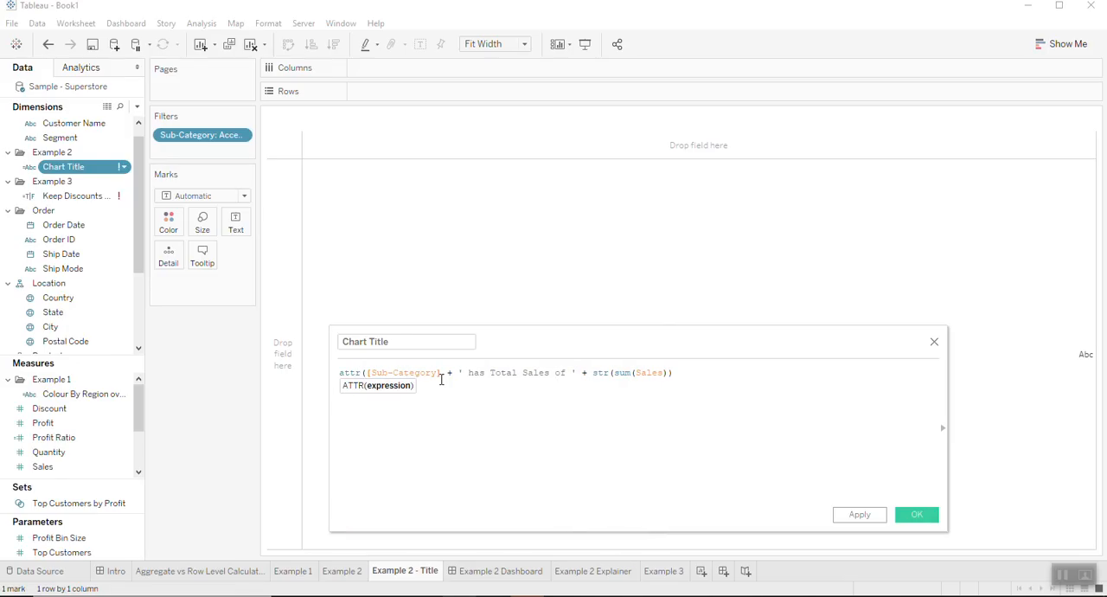
{"action": "type", "text": ")"}
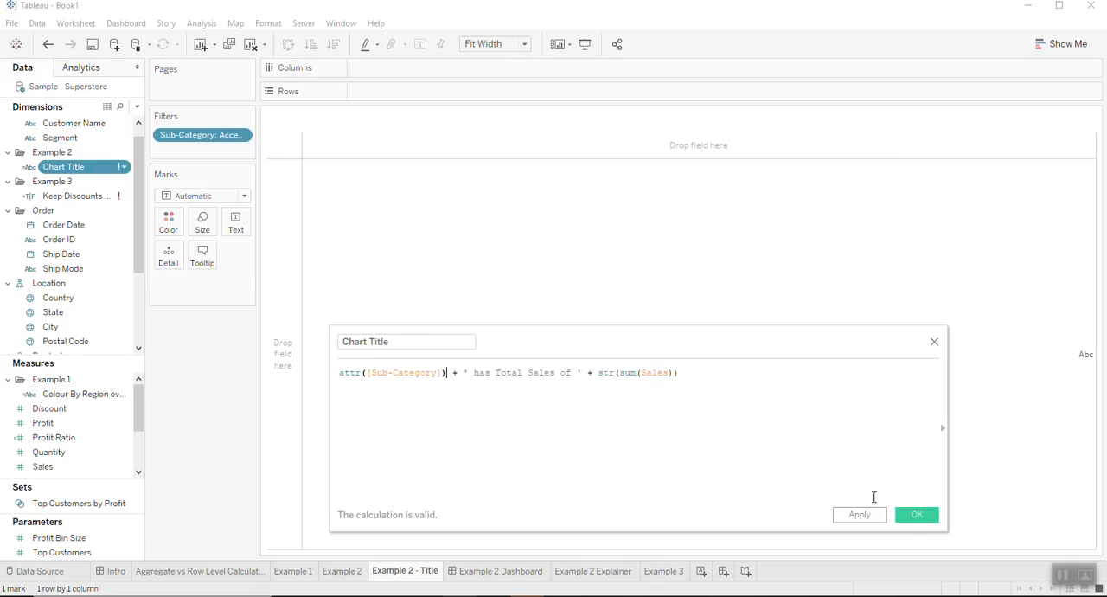
{"action": "left_click", "coordinate": [915, 516]}
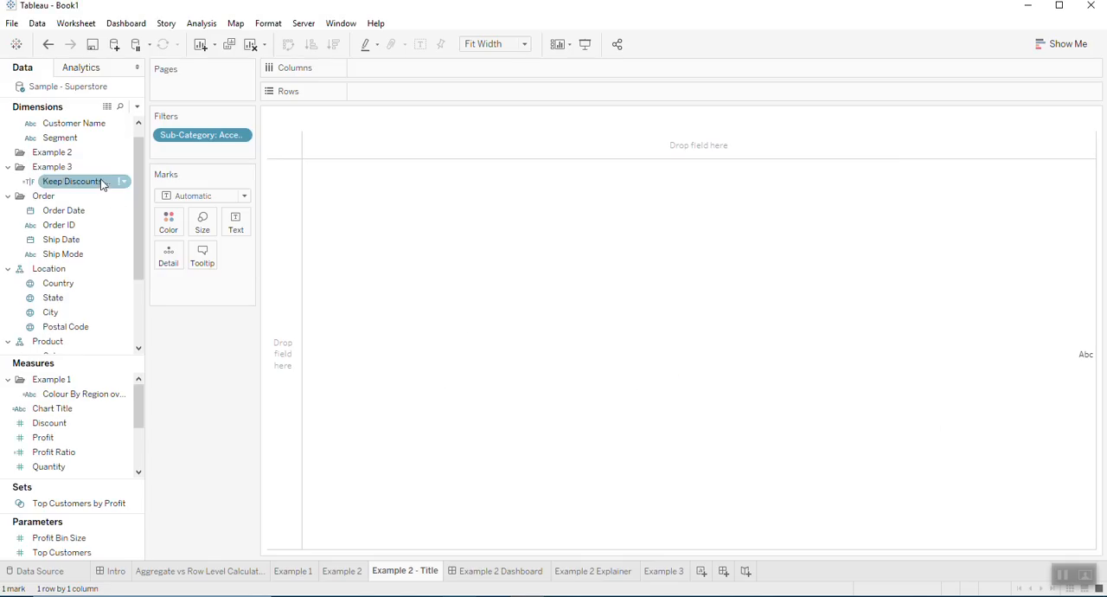
- Show the Chart Title measure as the text mark on the Example 2 - Title sheet
{"action": "scroll", "coordinate": [100, 226], "scroll_direction": "down", "scroll_amount": 4}
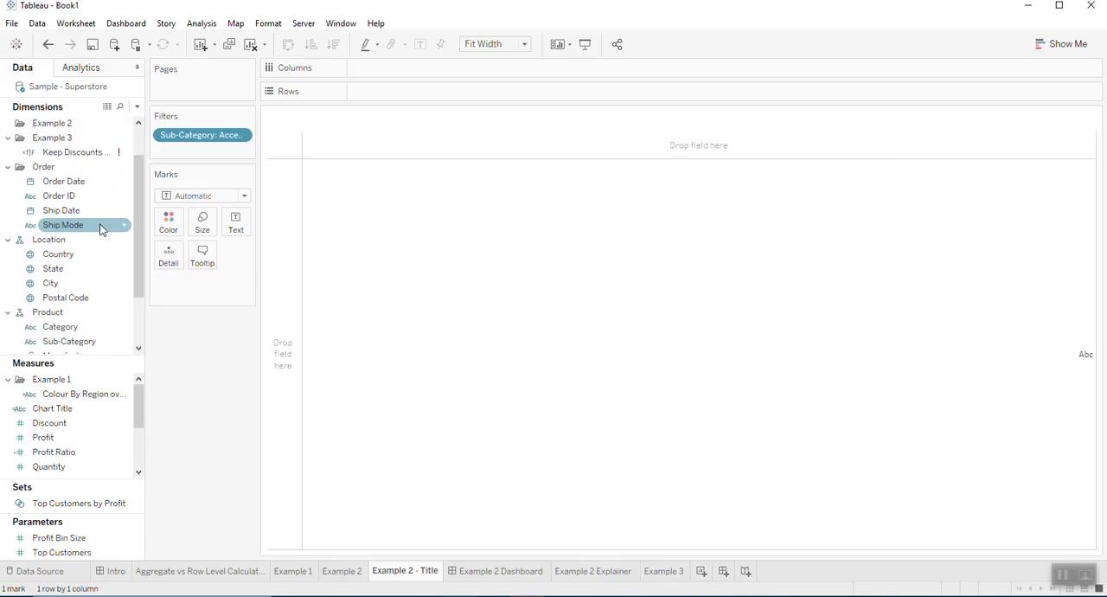
{"action": "mouse_move", "coordinate": [93, 414]}
{"action": "left_mouse_down"}
{"action": "mouse_move", "coordinate": [261, 282]}
{"action": "mouse_move", "coordinate": [240, 247]}
{"action": "mouse_move", "coordinate": [93, 416]}
{"action": "left_mouse_up"}
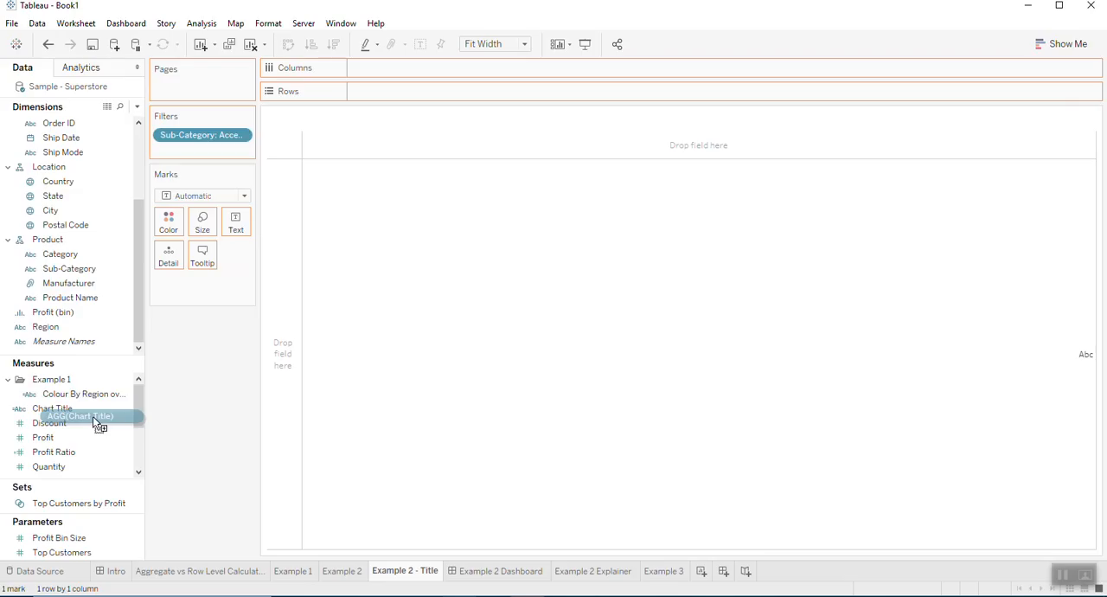
{"action": "left_click_drag", "start_coordinate": [93, 416], "coordinate": [236, 232]}
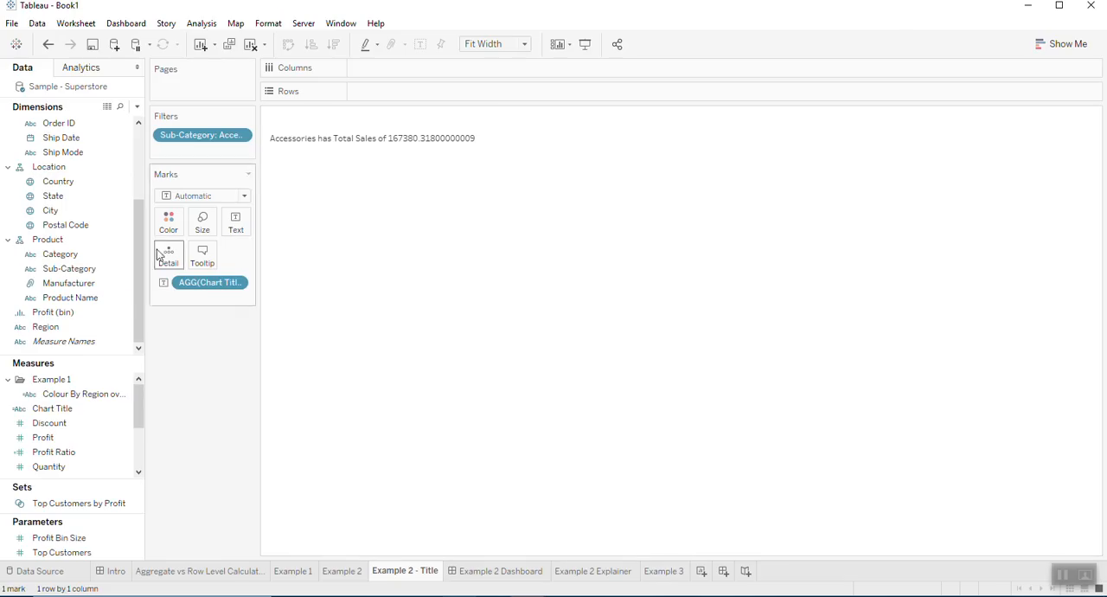
- Reopen the Chart Title calculation and round the sales total to 0 decimals, giving str(round(sum(Sales),0))
{"action": "left_click", "coordinate": [82, 269]}
{"action": "scroll", "coordinate": [99, 282], "scroll_direction": "up", "scroll_amount": 5}
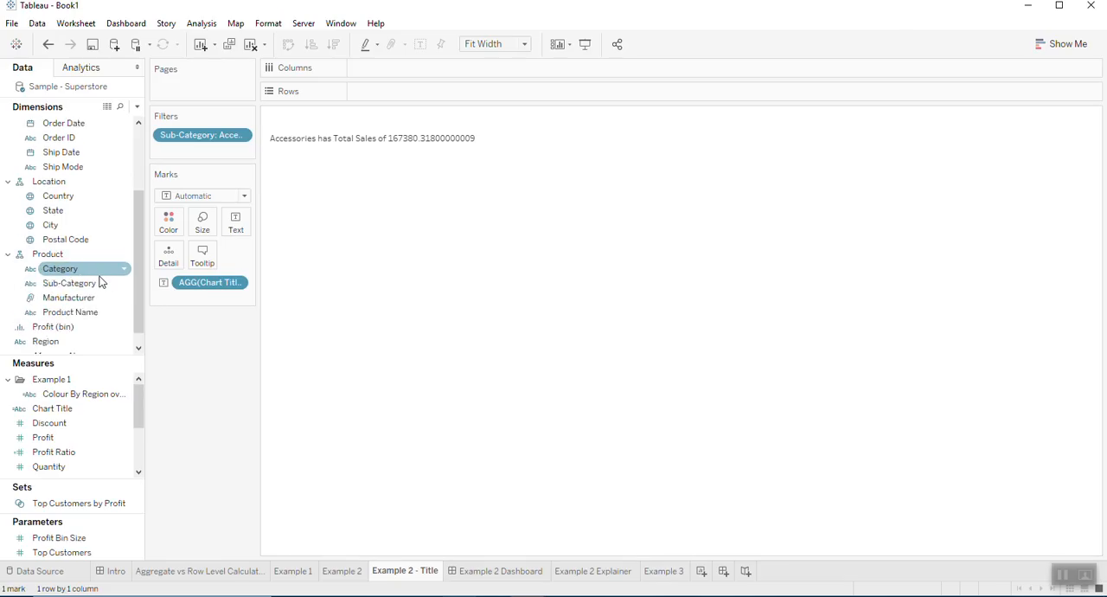
{"action": "right_click", "coordinate": [82, 408]}
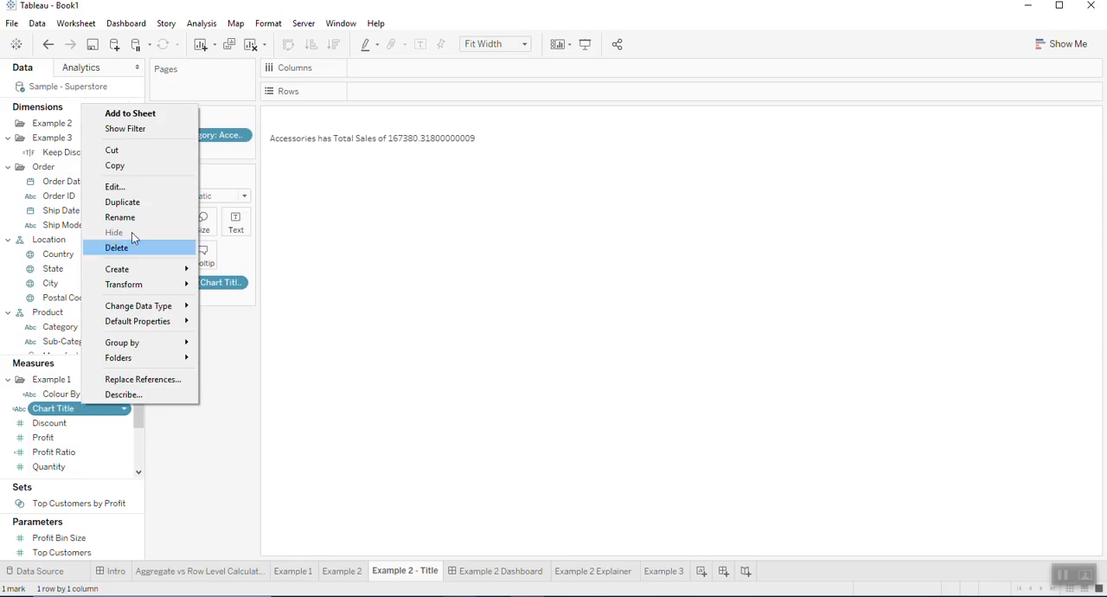
{"action": "left_click", "coordinate": [130, 186]}
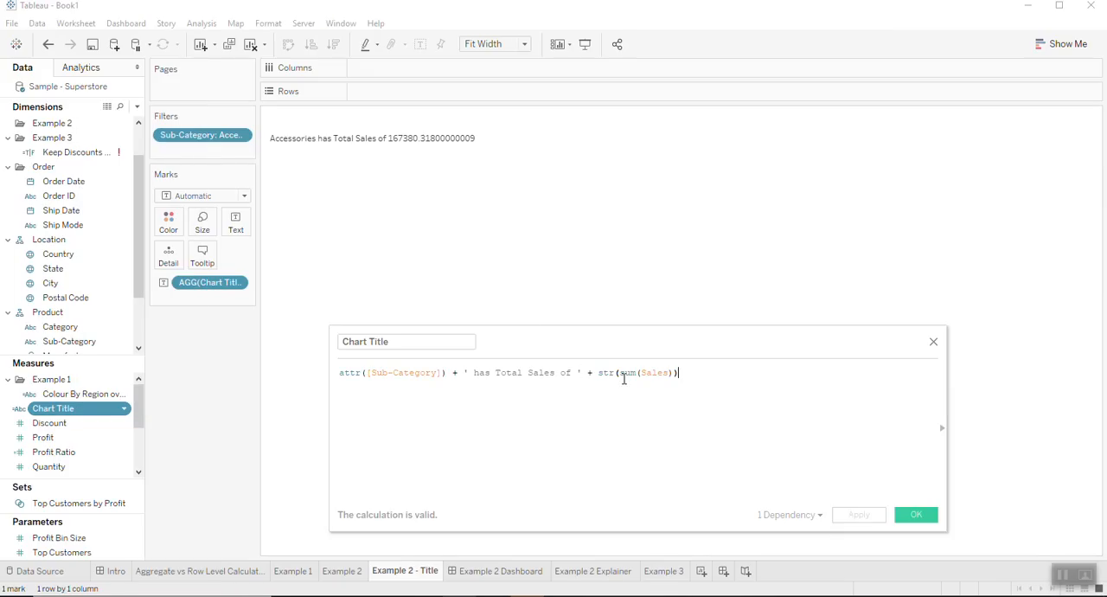
{"action": "left_click", "coordinate": [620, 373]}
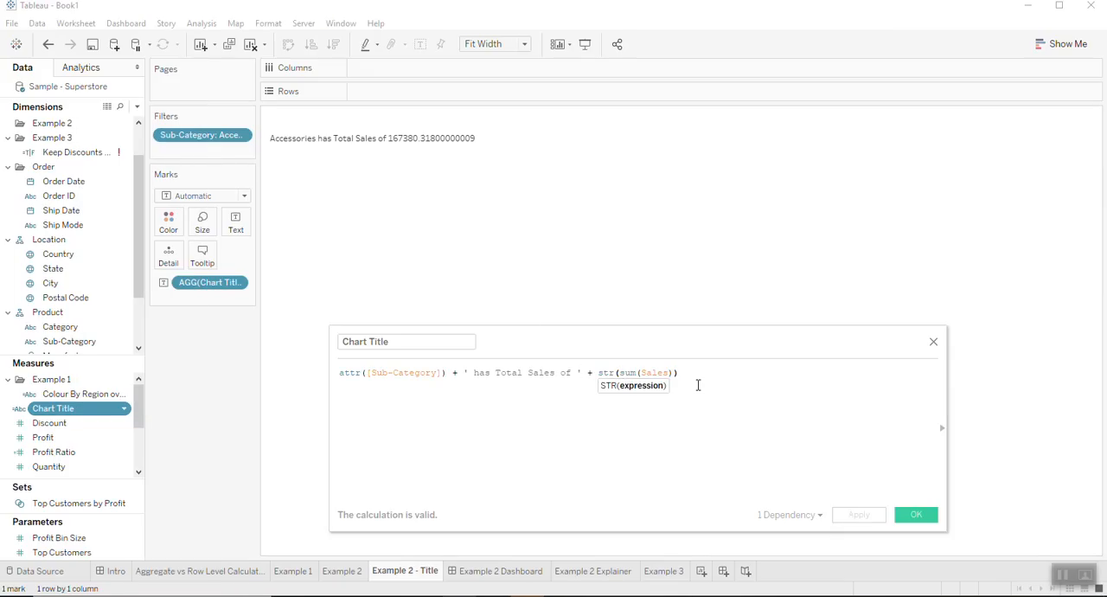
{"action": "type", "text": "round("}
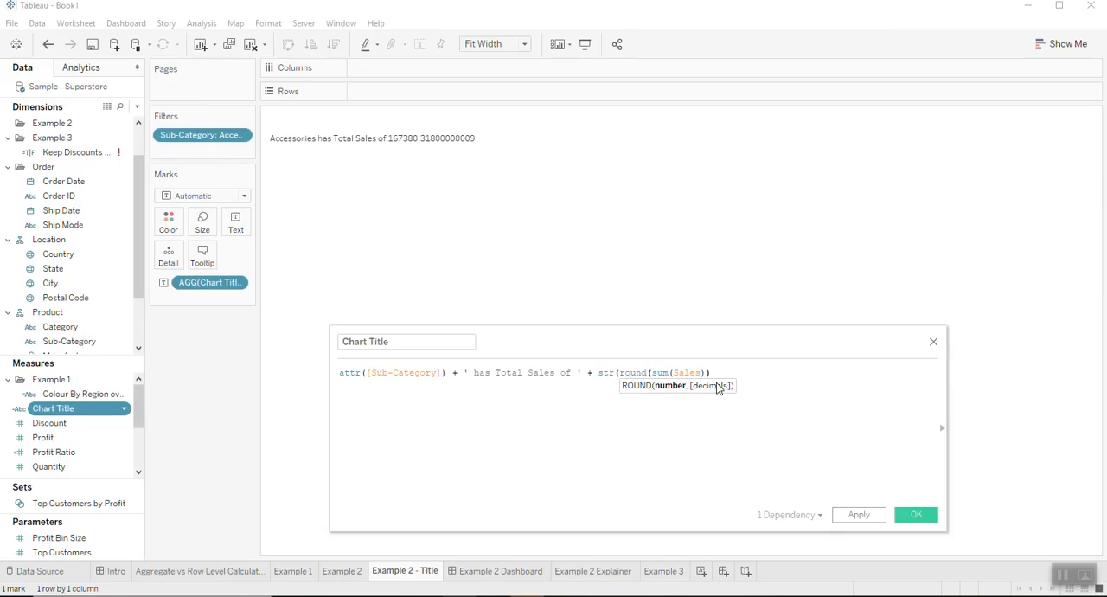
{"action": "left_click", "coordinate": [708, 373]}
{"action": "type", "text": ",)"}
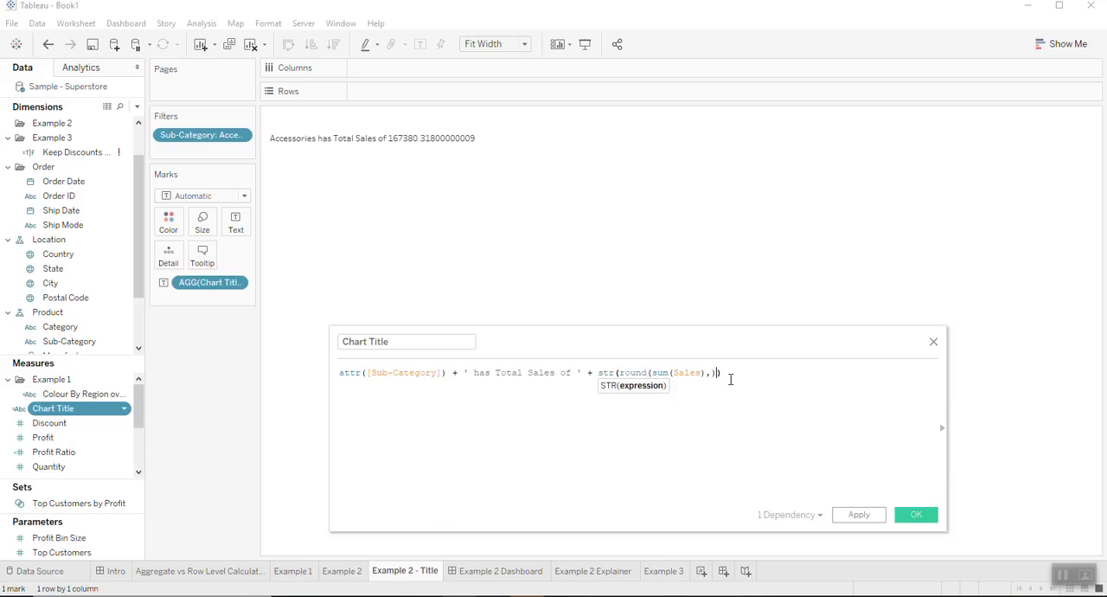
{"action": "key", "text": "BackSpace"}
{"action": "type", "text": "0"}
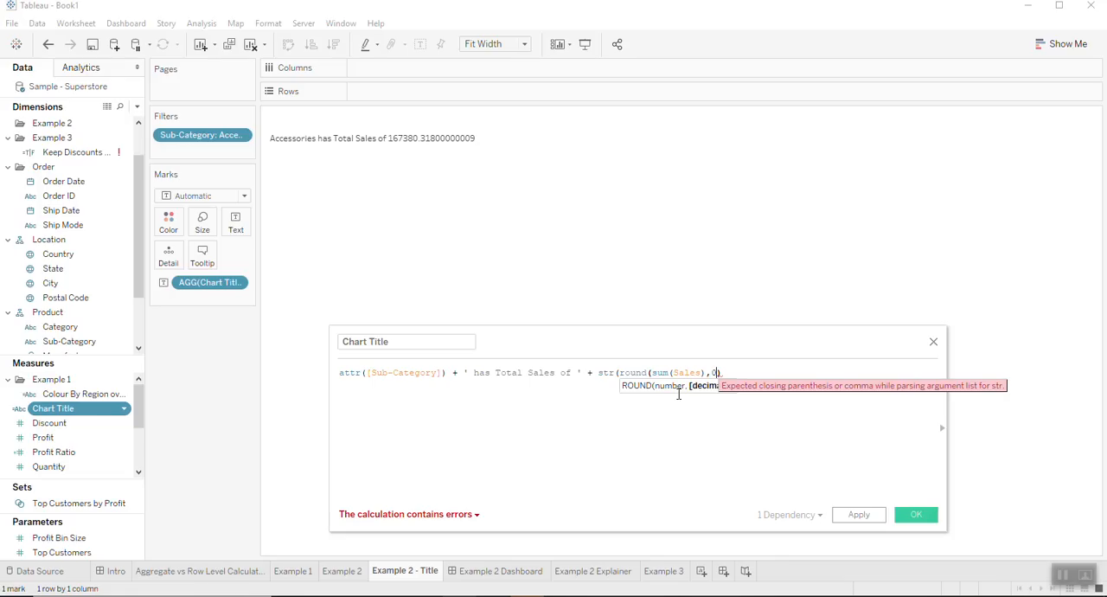
{"action": "type", "text": ")"}
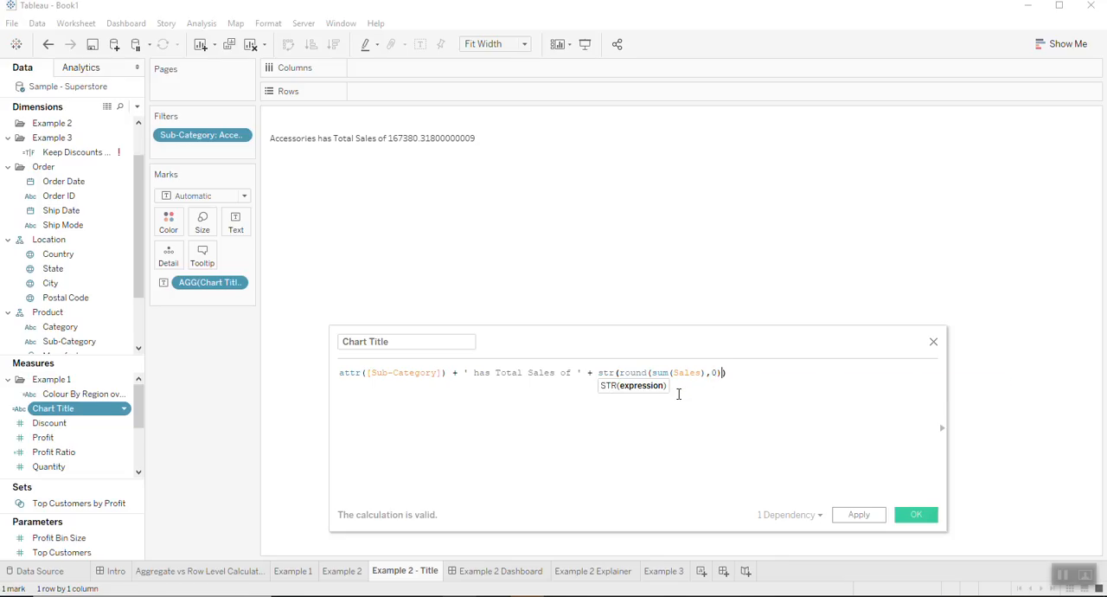
- Add a $ at the end of the ' has Total Sales of ' text and save the calculation
{"action": "left_click", "coordinate": [581, 373]}
{"action": "type", "text": "$"}
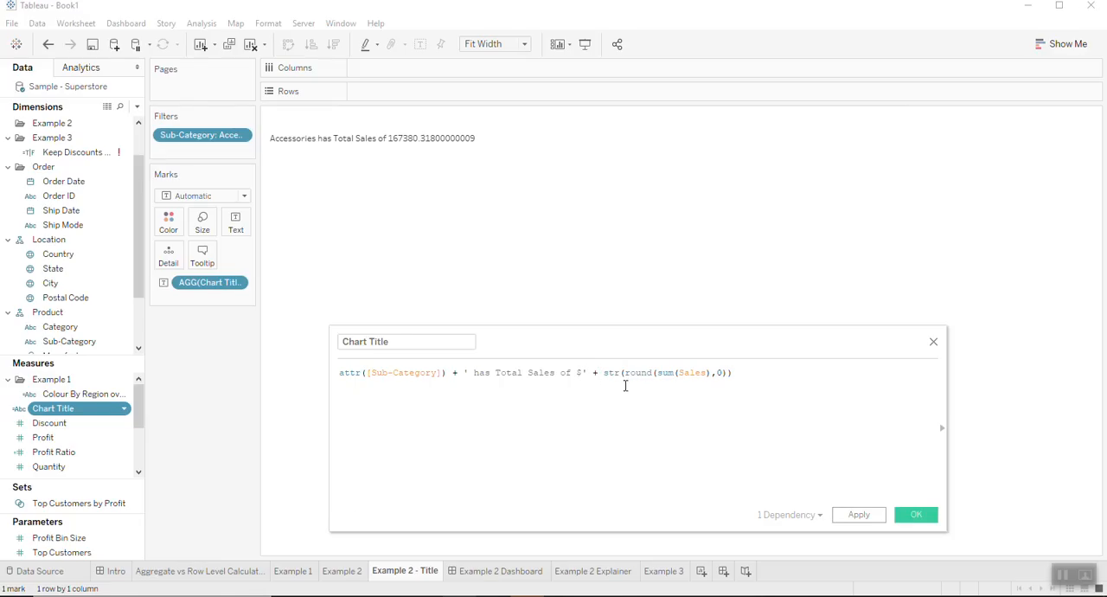
{"action": "left_click", "coordinate": [917, 516]}
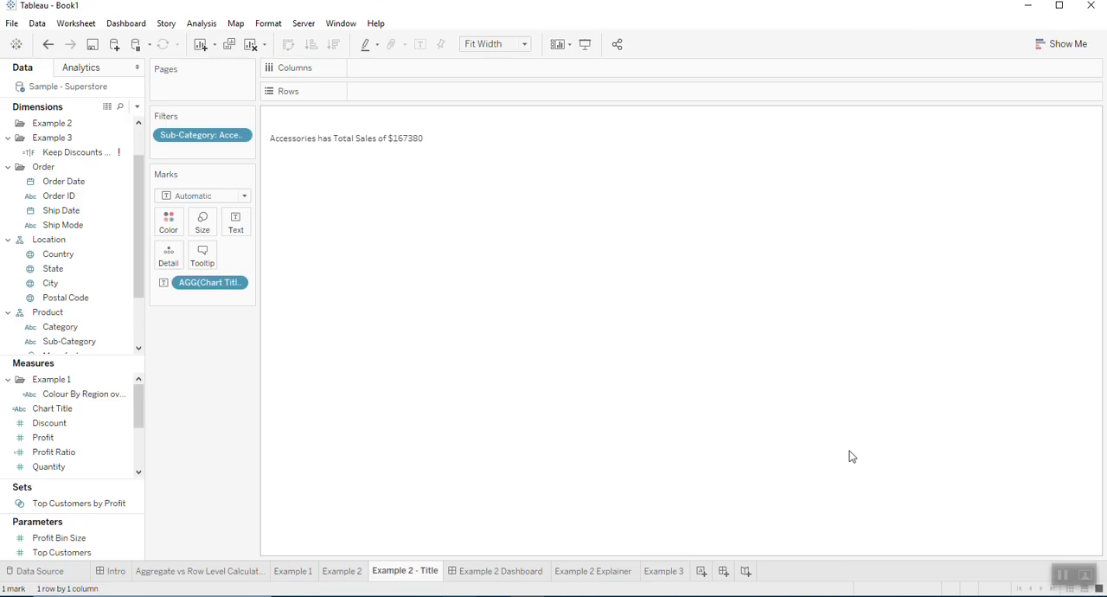
- On the Example 2 Dashboard, place the Example 2 - Title sheet above the line chart and apply the Sub-Category filter to that sheet too
{"action": "left_click", "coordinate": [524, 582]}
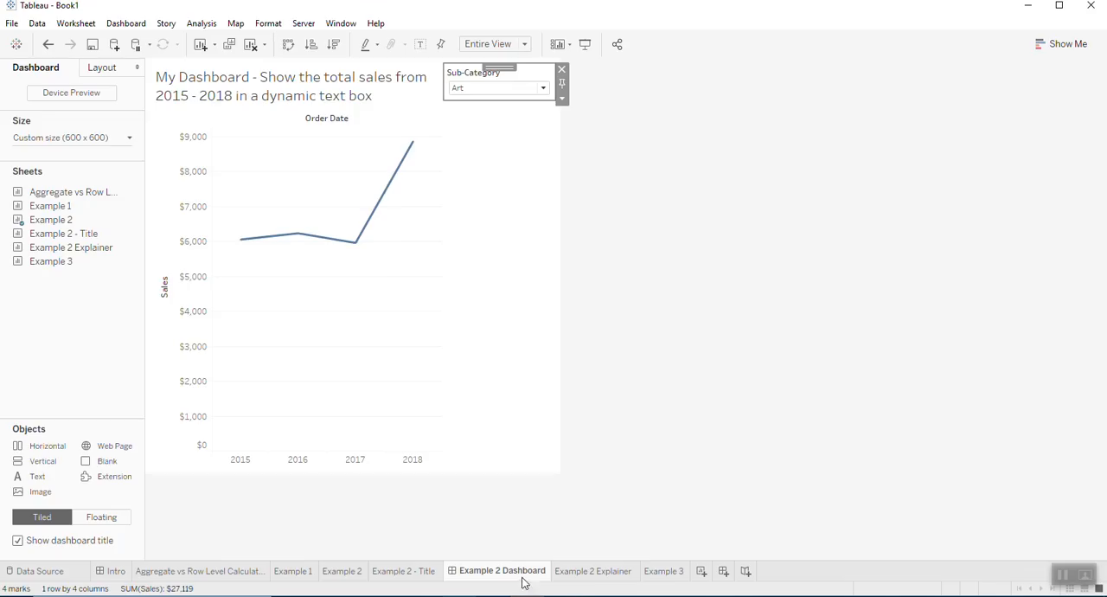
{"action": "left_click_drag", "start_coordinate": [80, 239], "coordinate": [290, 122]}
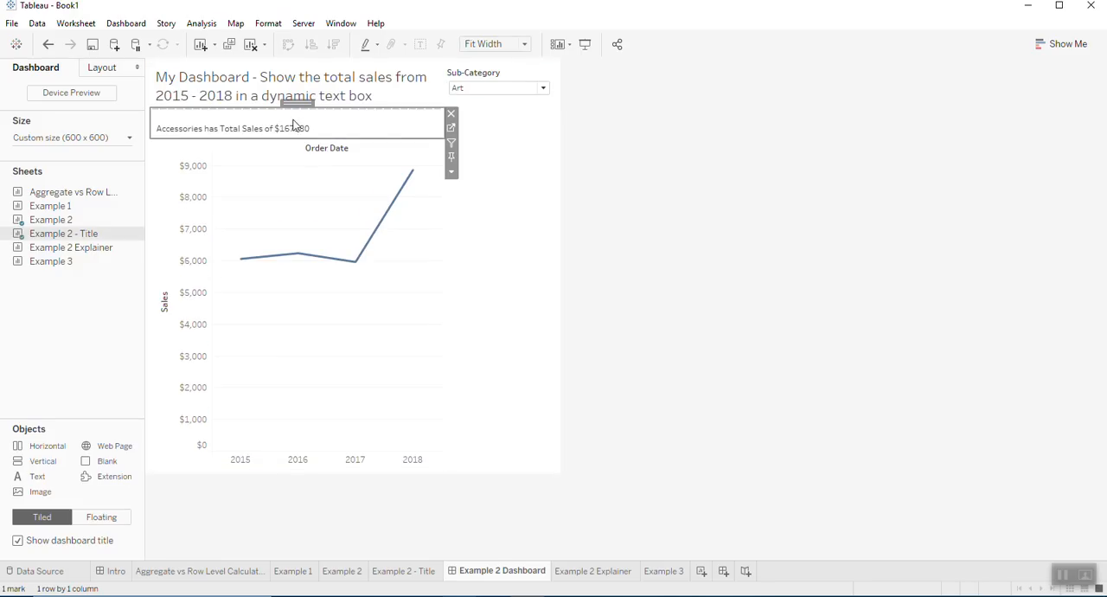
{"action": "left_click", "coordinate": [528, 78]}
{"action": "left_click", "coordinate": [562, 100]}
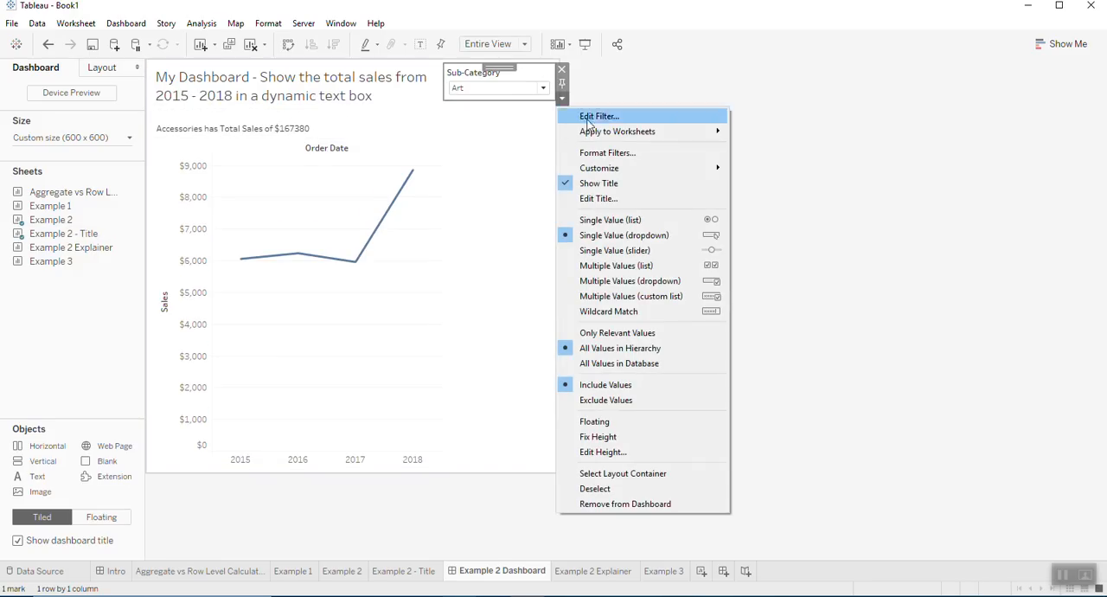
{"action": "mouse_move", "coordinate": [620, 135]}
{"action": "left_click", "coordinate": [793, 165]}
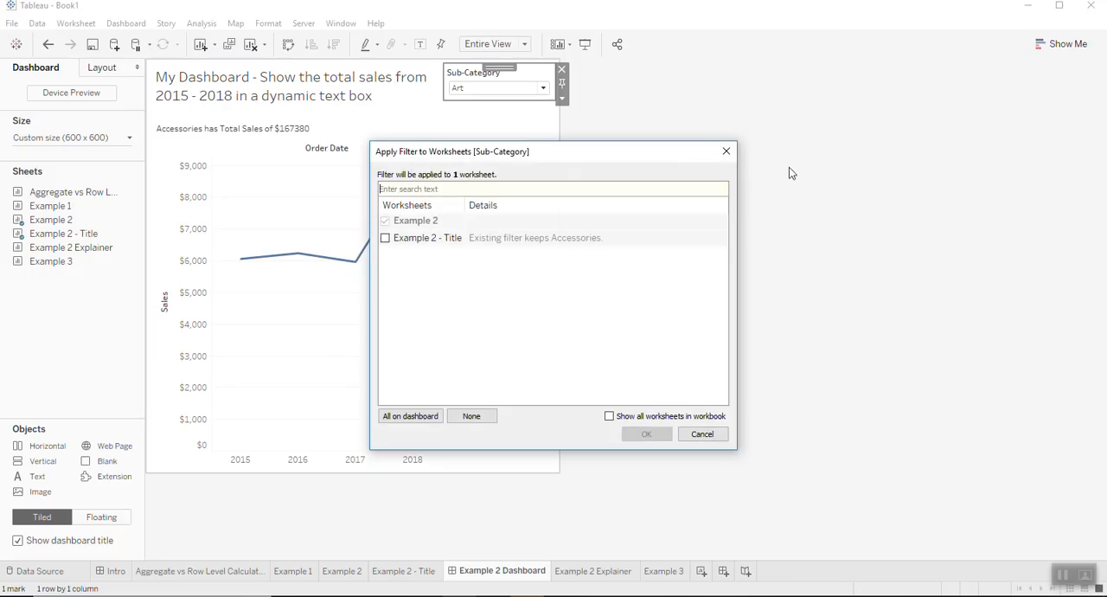
{"action": "left_click", "coordinate": [385, 237]}
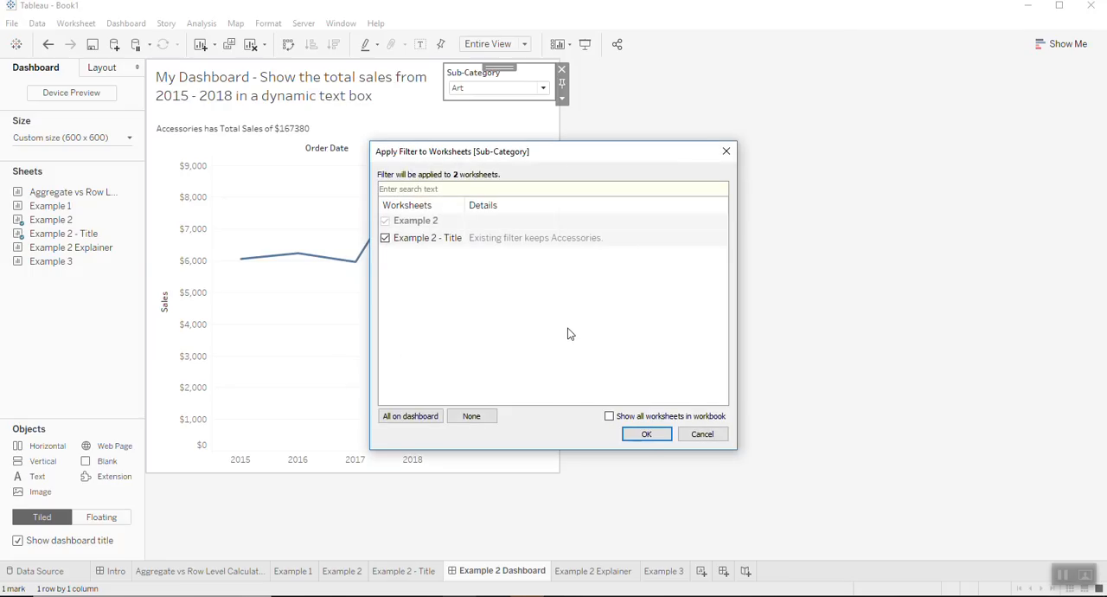
{"action": "left_click", "coordinate": [646, 435]}
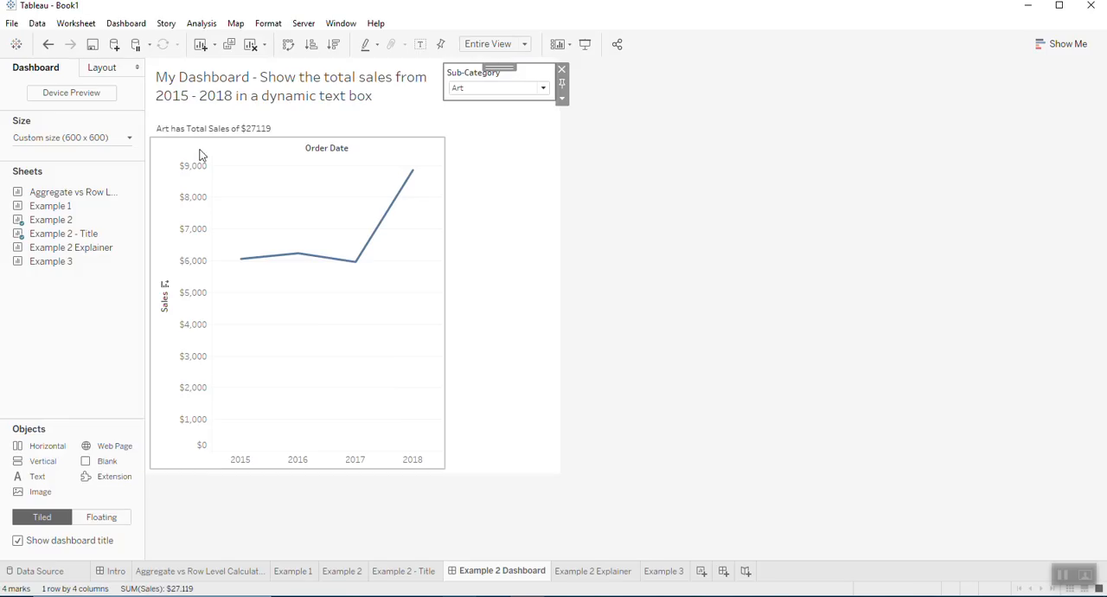
- Filter the dashboard to the Binders sub-category and set the Sub-Category filter to (All)
{"action": "left_click", "coordinate": [545, 96]}
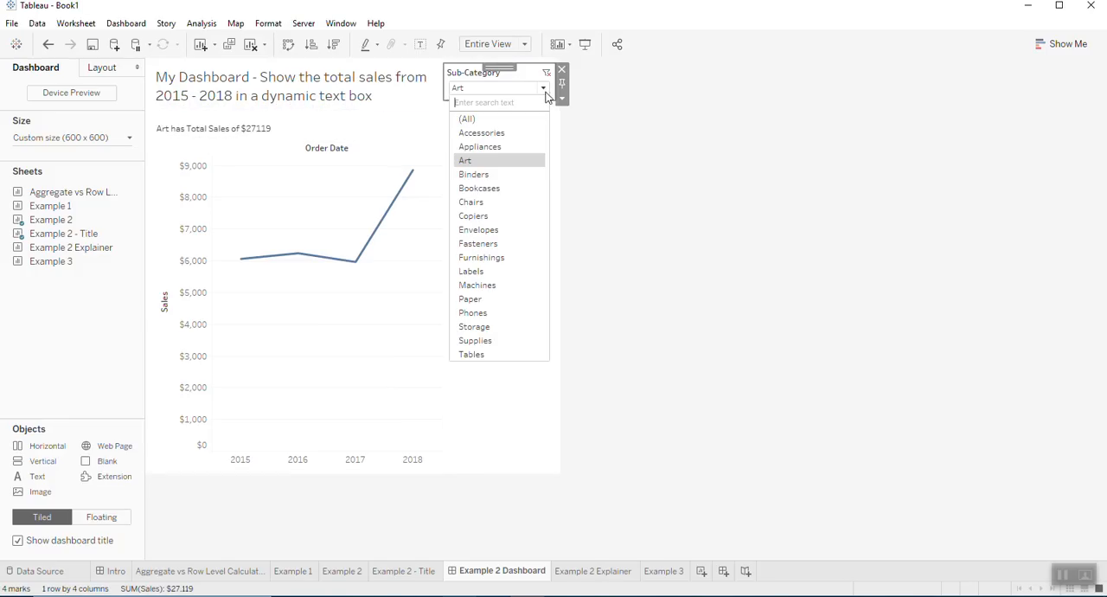
{"action": "left_click", "coordinate": [529, 180]}
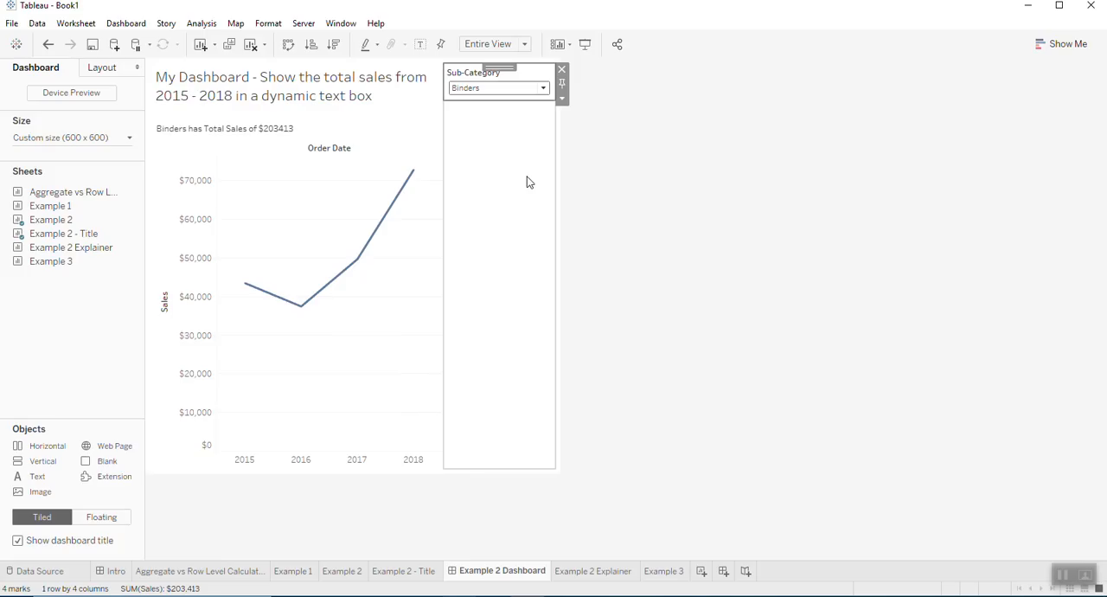
{"action": "left_click", "coordinate": [542, 90]}
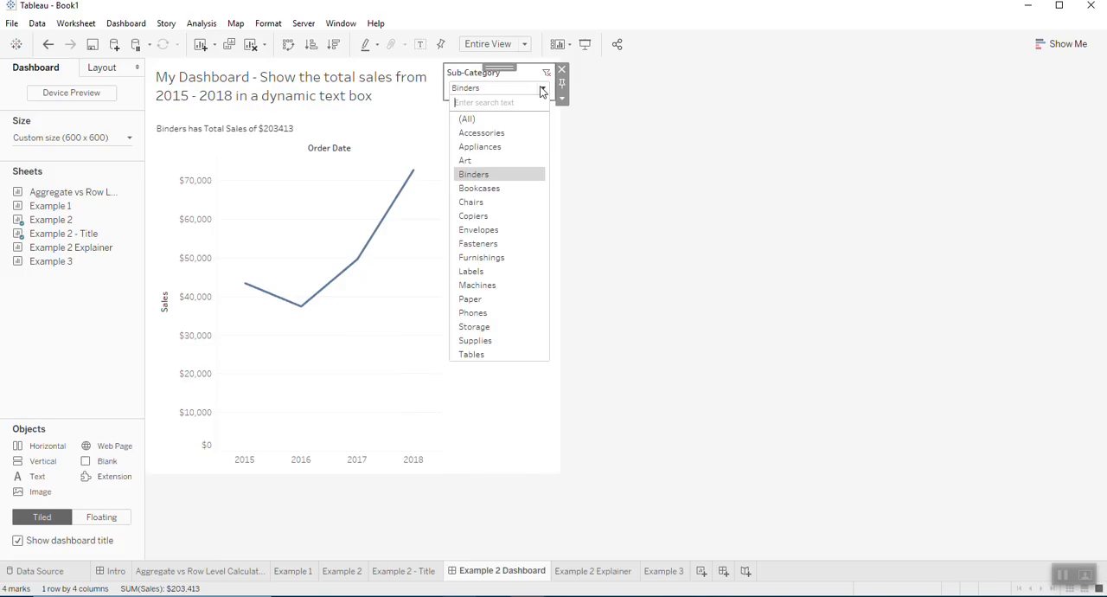
{"action": "left_click", "coordinate": [531, 120]}
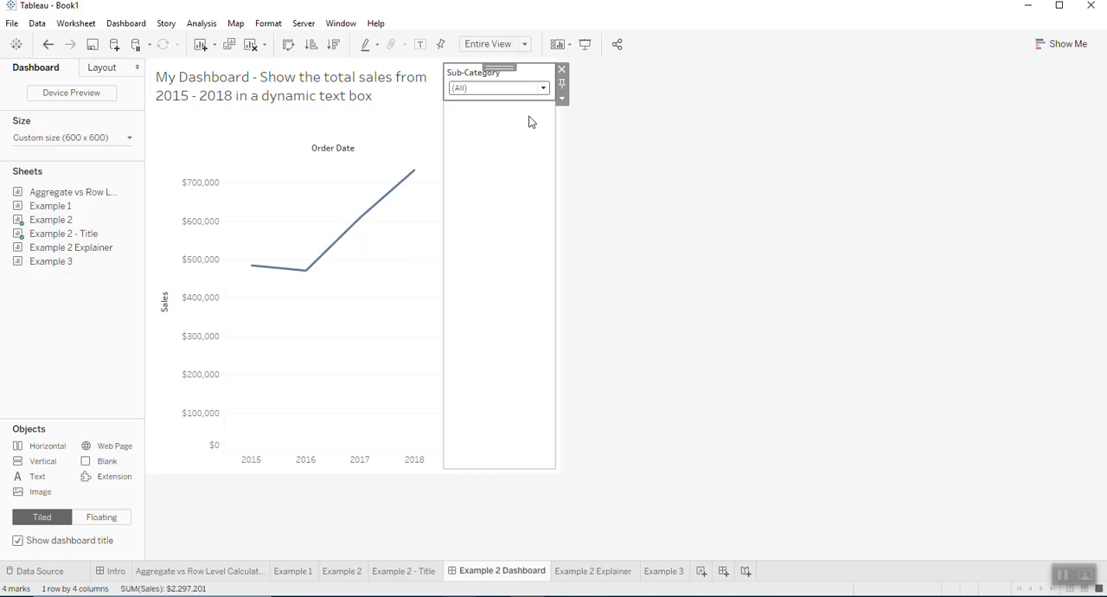
- Make the title sheet's area above the line chart taller on the dashboard
{"action": "left_click", "coordinate": [368, 137]}
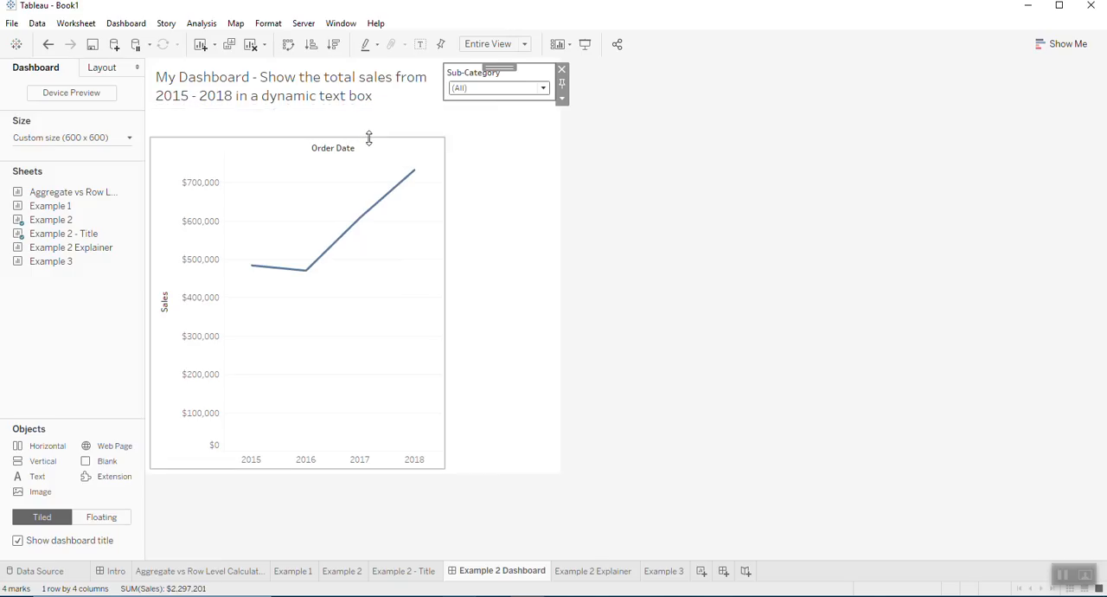
{"action": "left_click_drag", "start_coordinate": [369, 137], "coordinate": [370, 168]}
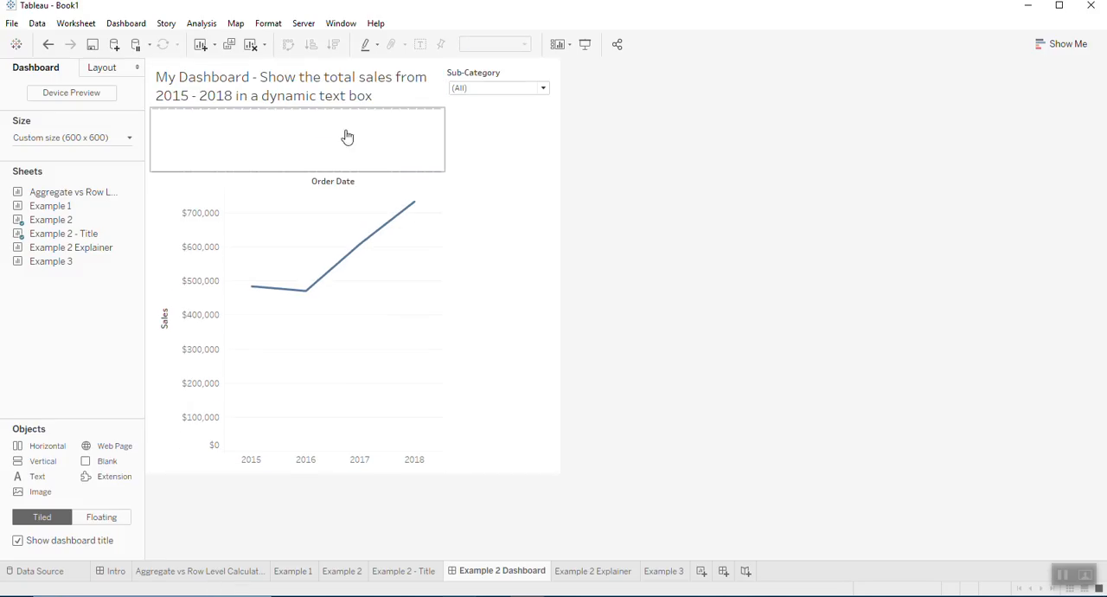
{"action": "left_click", "coordinate": [461, 153]}
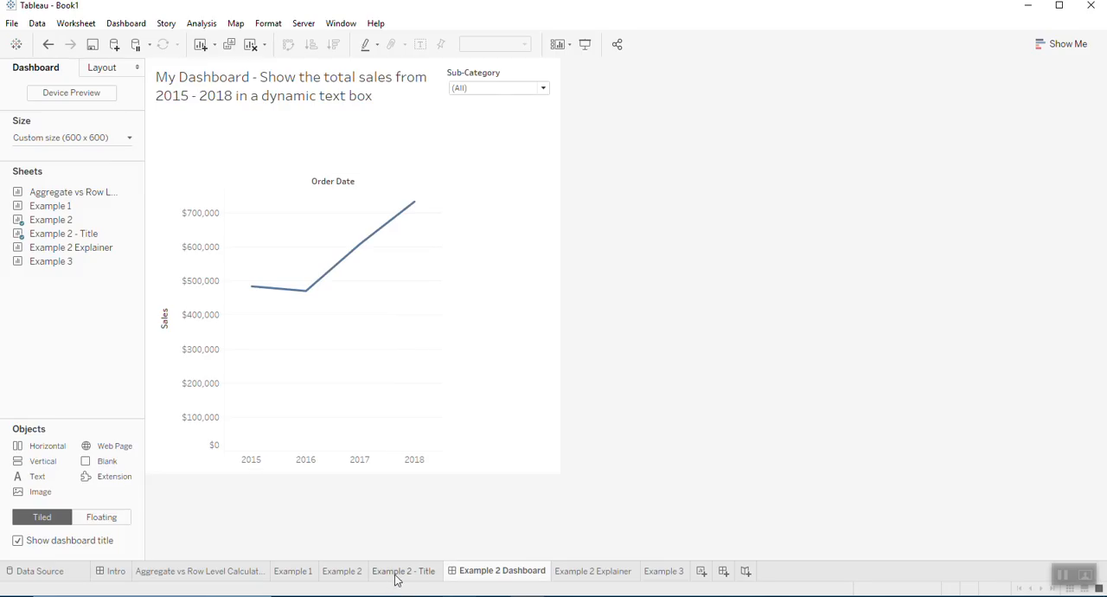
- On the Example 2 Explainer sheet, select all values in the Sub-Category filter
{"action": "mouse_move", "coordinate": [396, 580]}
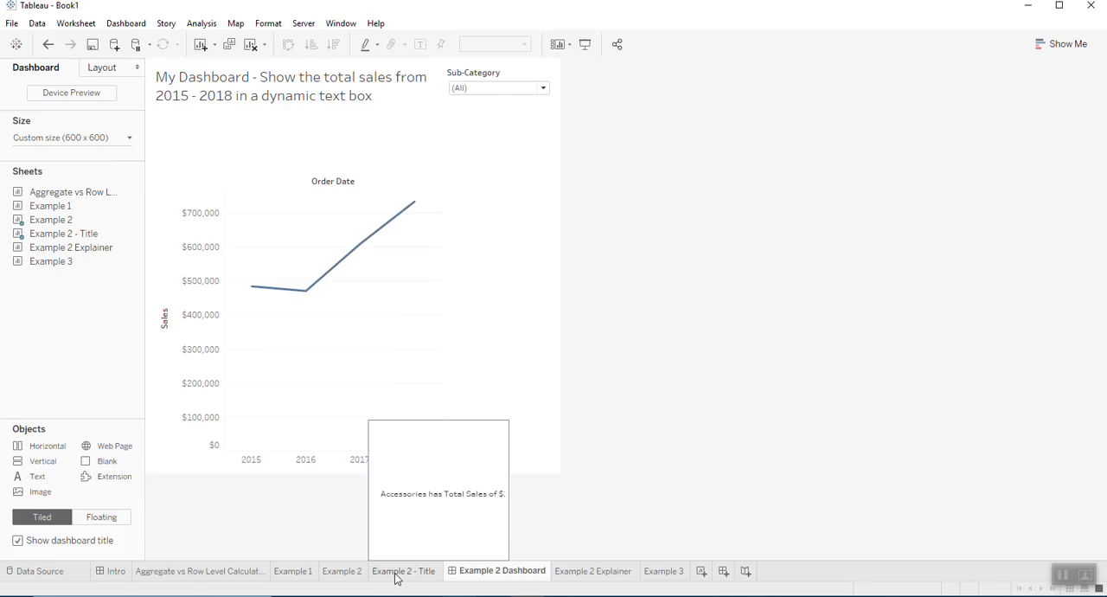
{"action": "left_click", "coordinate": [574, 572]}
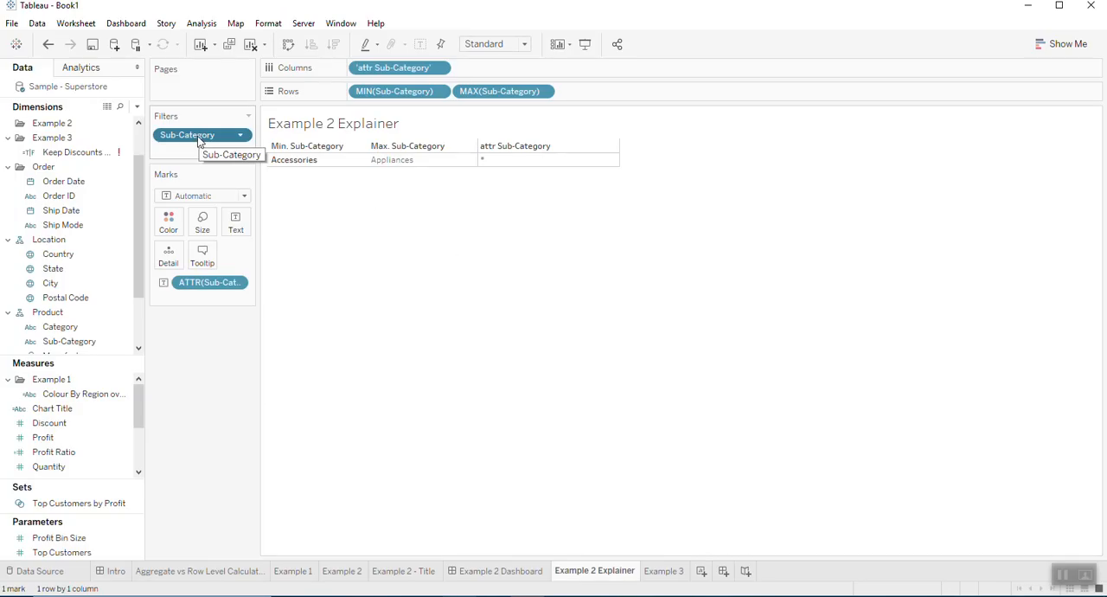
{"action": "left_click", "coordinate": [302, 159]}
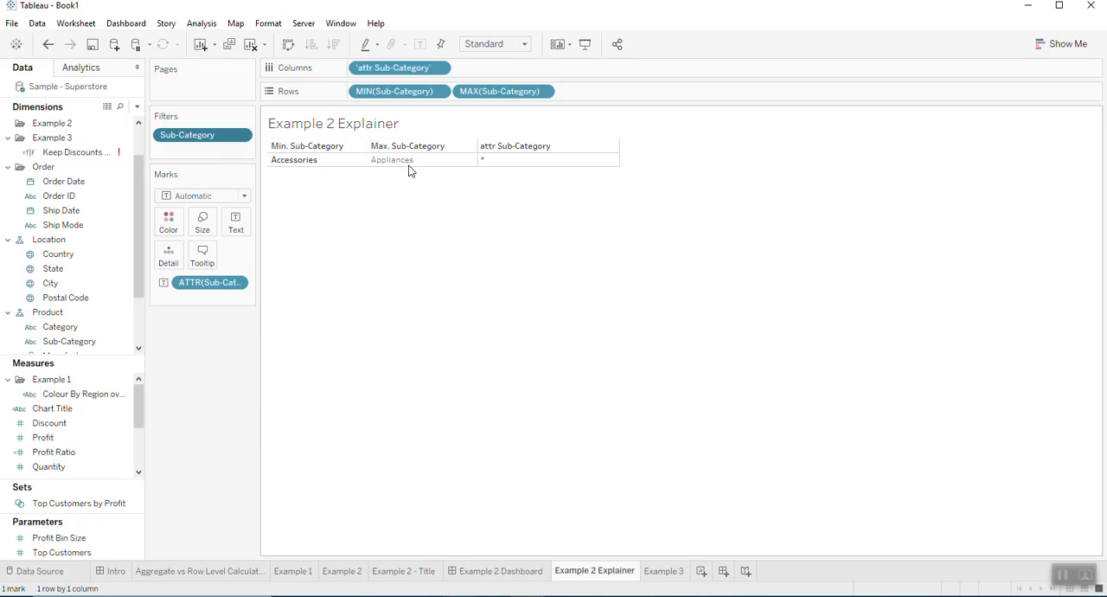
{"action": "double_click", "coordinate": [203, 137]}
{"action": "left_click", "coordinate": [435, 350]}
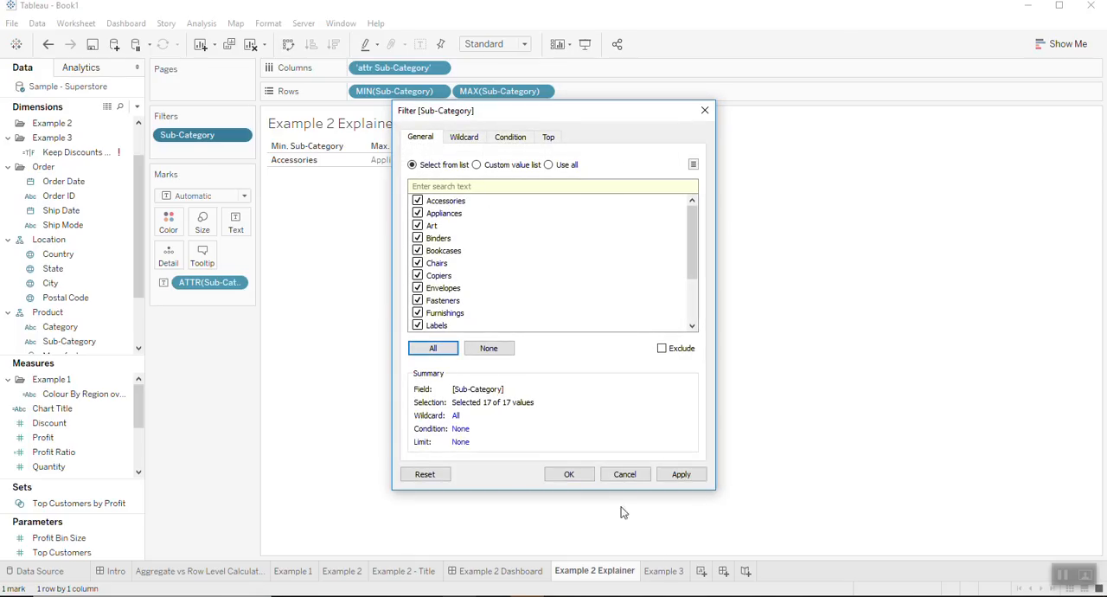
{"action": "left_click", "coordinate": [569, 476]}
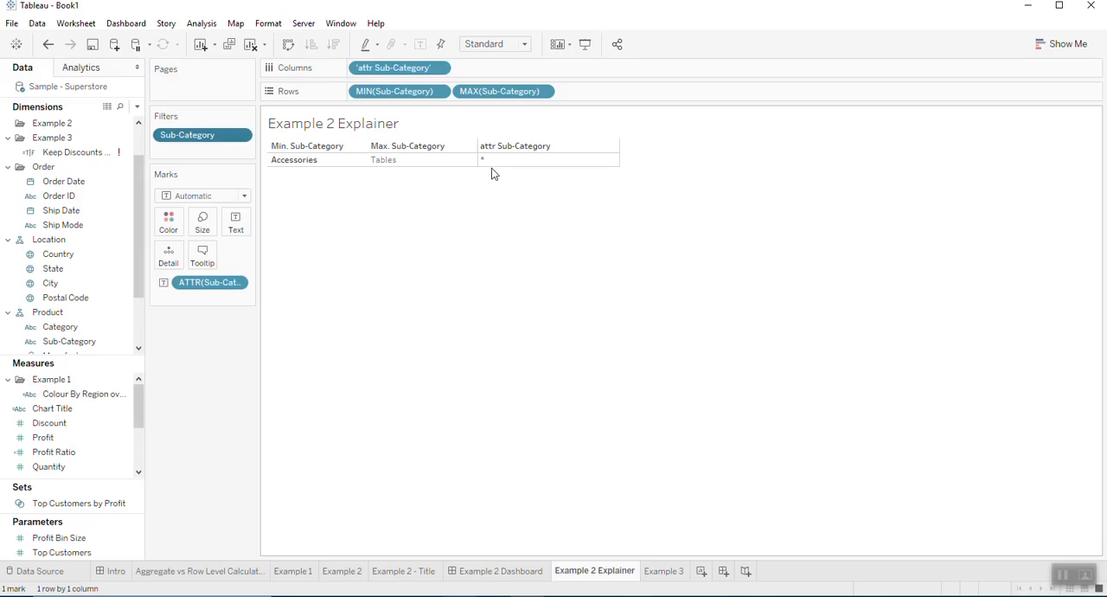
- Restrict the Example 2 Explainer sheet's Sub-Category filter to Art only
{"action": "double_click", "coordinate": [202, 141]}
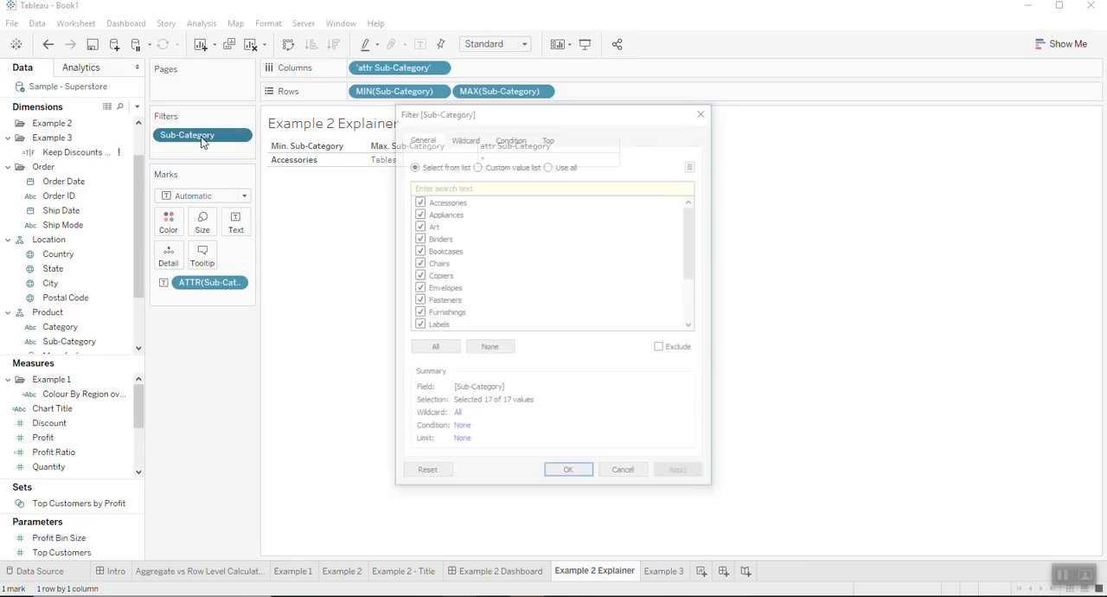
{"action": "left_click", "coordinate": [489, 347]}
{"action": "left_click", "coordinate": [429, 226]}
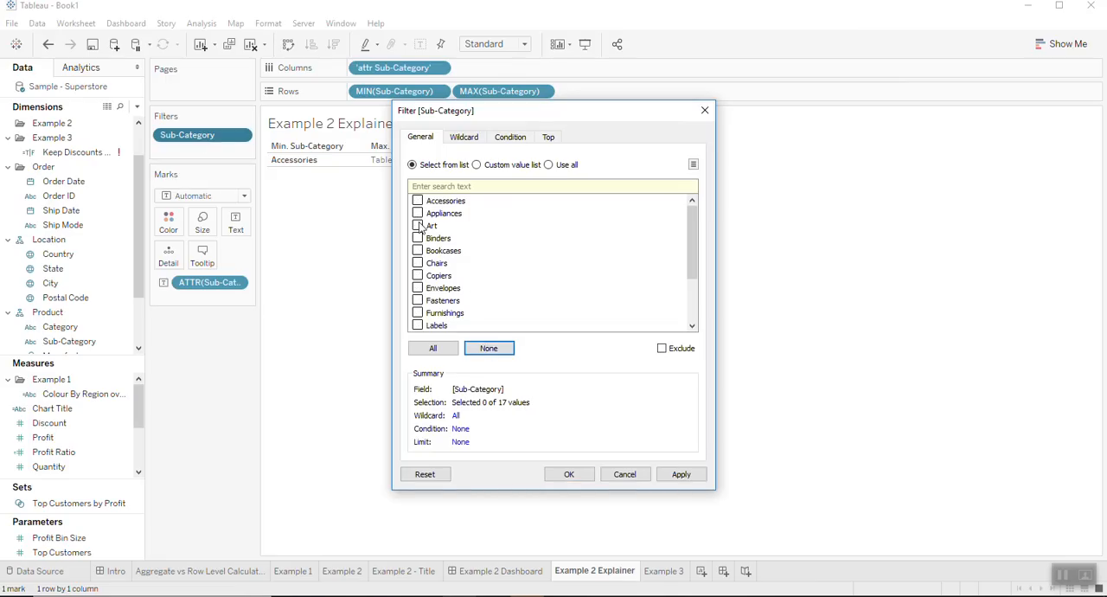
{"action": "left_click", "coordinate": [568, 475]}
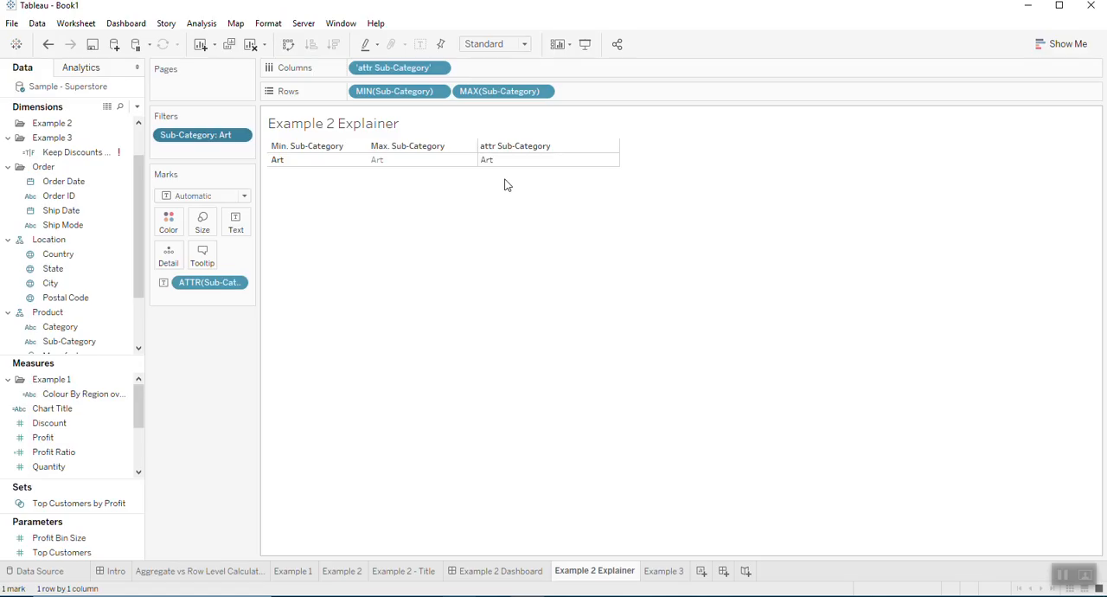
- Review the region-coloured chart on Example 1, the Example 2 - Title sheet and the Example 2 Dashboard
{"action": "left_click", "coordinate": [295, 572]}
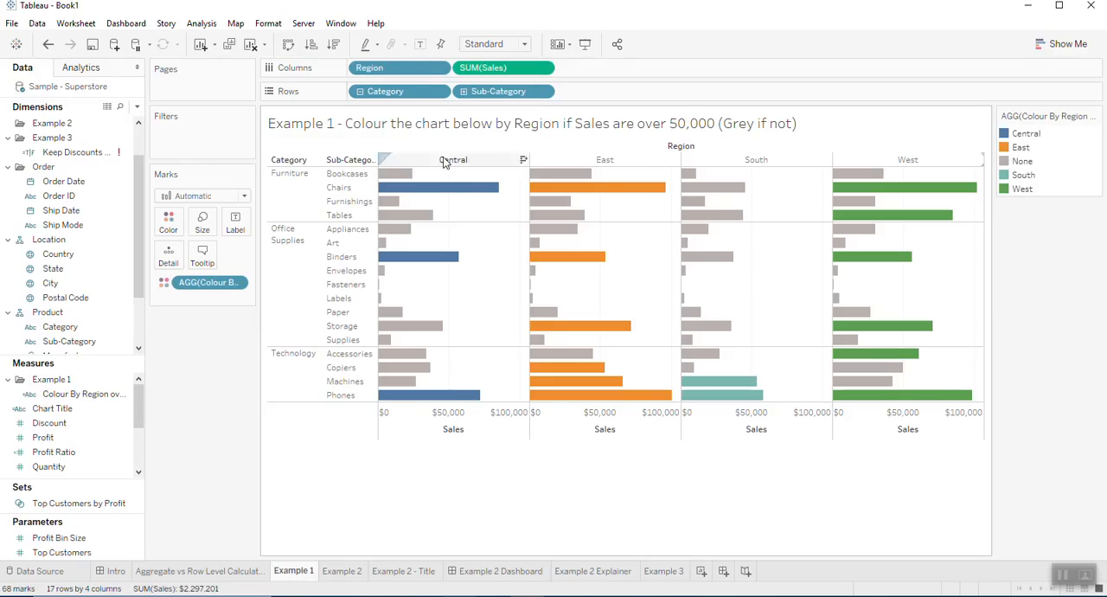
{"action": "mouse_move", "coordinate": [452, 189]}
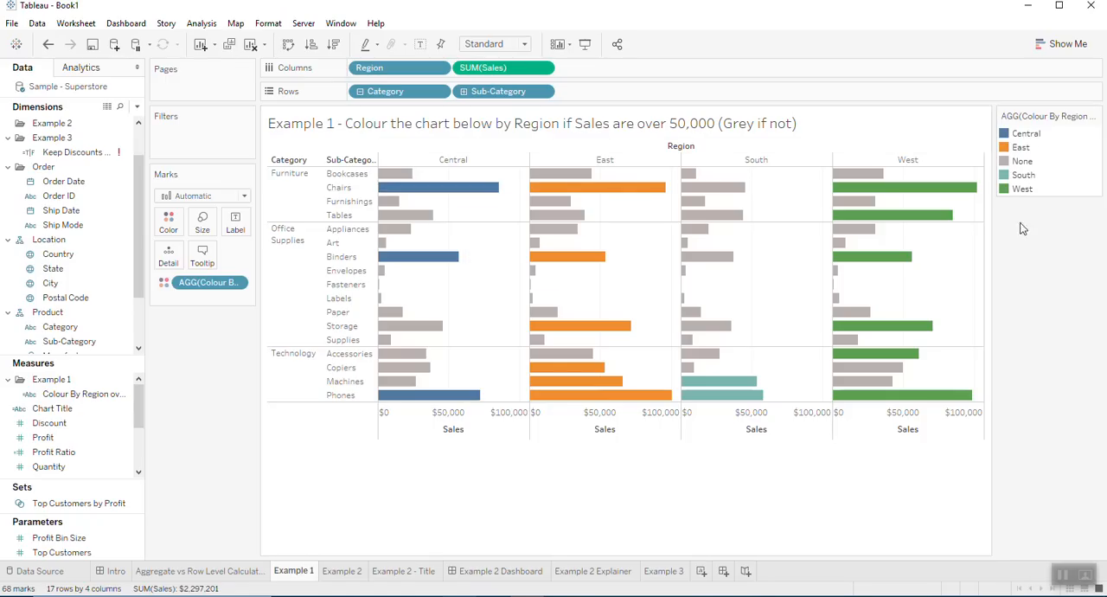
{"action": "left_click", "coordinate": [429, 574]}
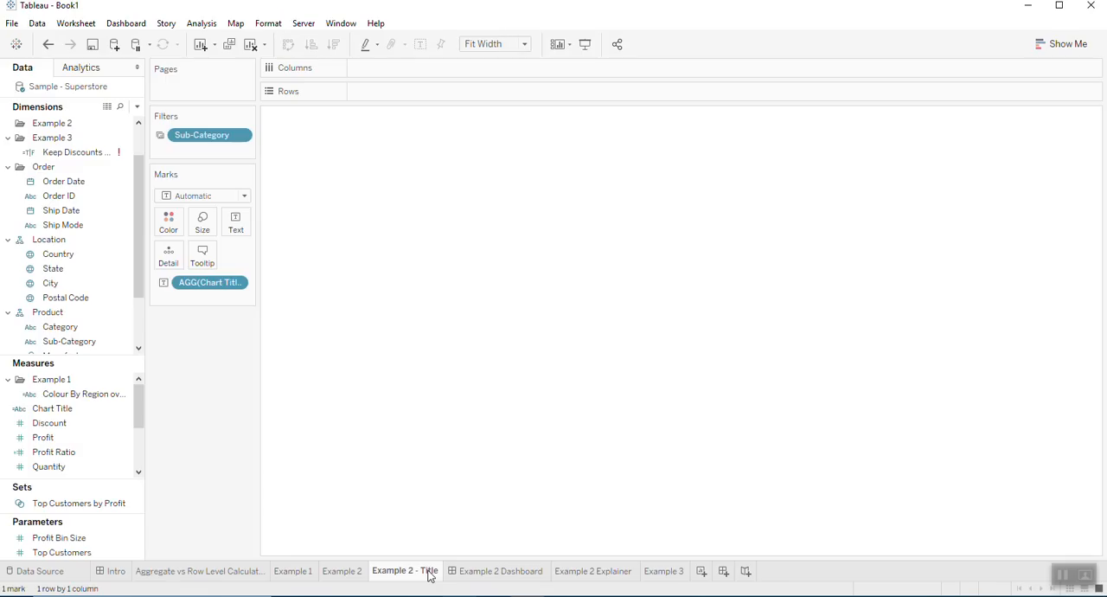
{"action": "left_click", "coordinate": [500, 573]}
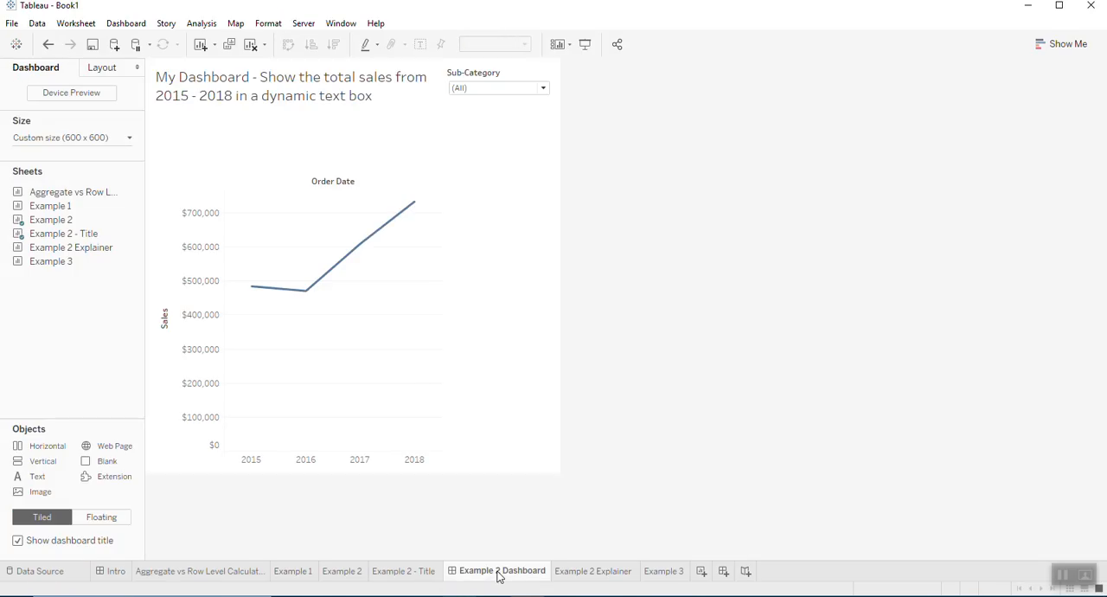
- From the Example 2 - Title sheet, open the Chart Title calculation and insert two blank lines above its formula
{"action": "left_click", "coordinate": [428, 574]}
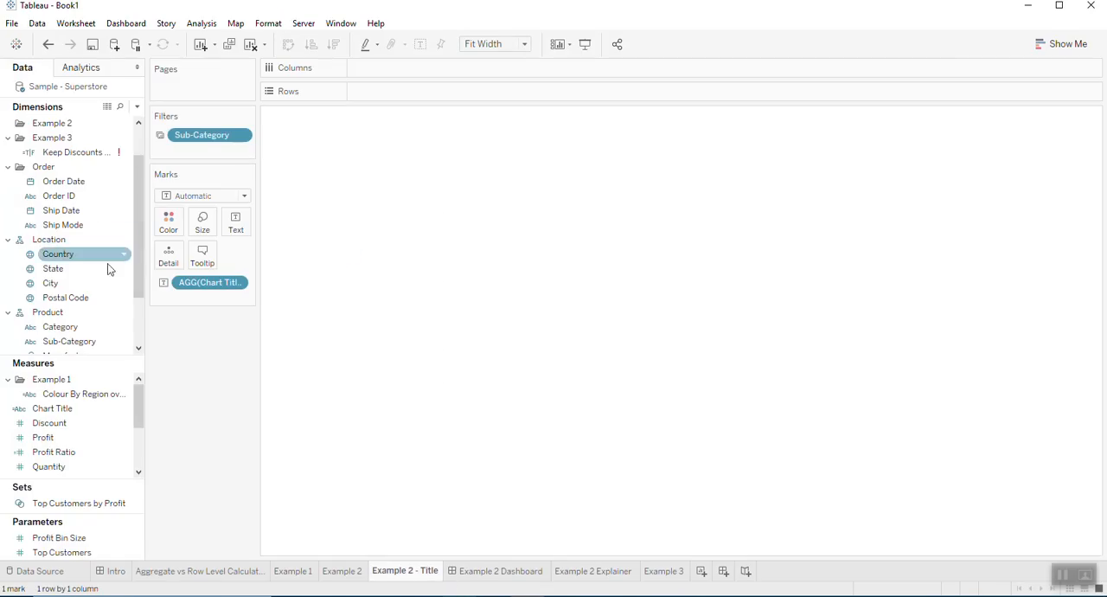
{"action": "right_click", "coordinate": [81, 396]}
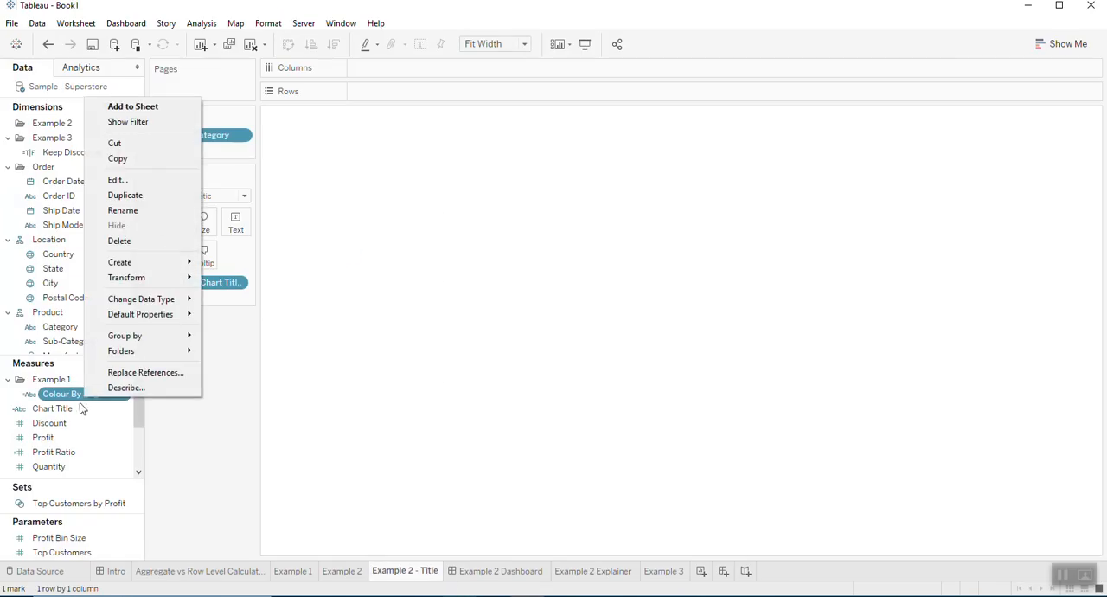
{"action": "right_click", "coordinate": [72, 413]}
{"action": "left_click", "coordinate": [100, 191]}
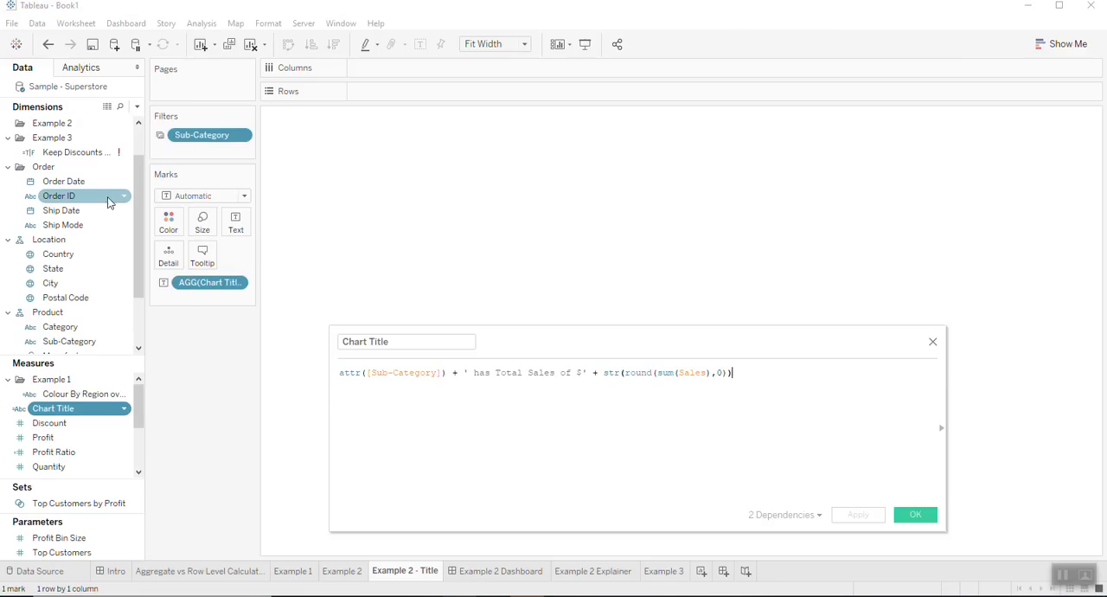
{"action": "left_click", "coordinate": [479, 388]}
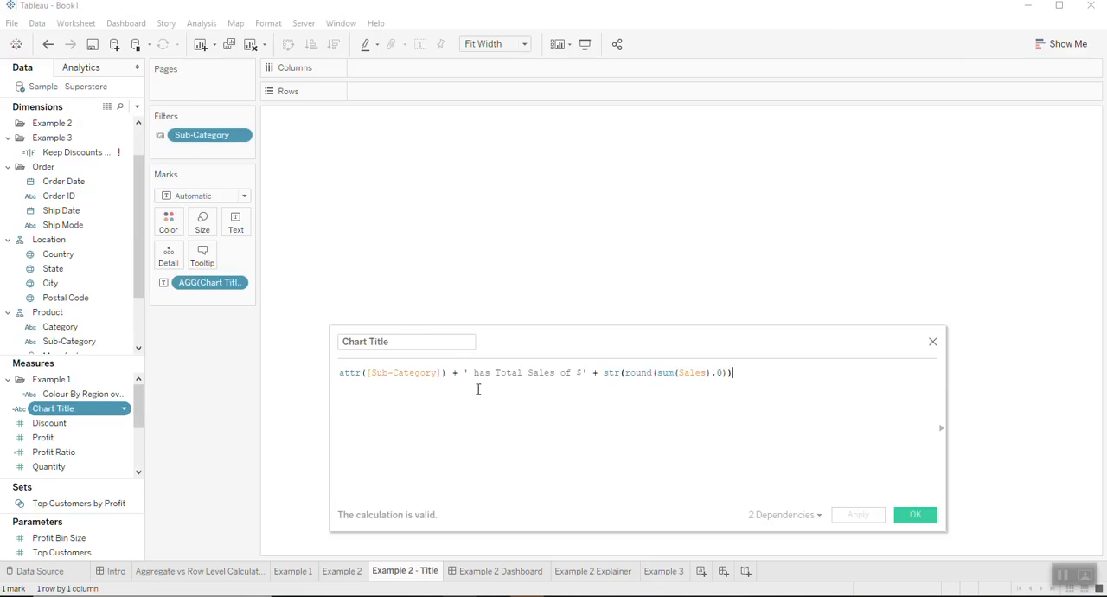
{"action": "double_click", "coordinate": [346, 374]}
{"action": "key", "text": "Left"}
{"action": "key", "text": "Return"}
{"action": "key", "text": "Return"}
{"action": "key", "text": "Up"}
{"action": "key", "text": "Up"}
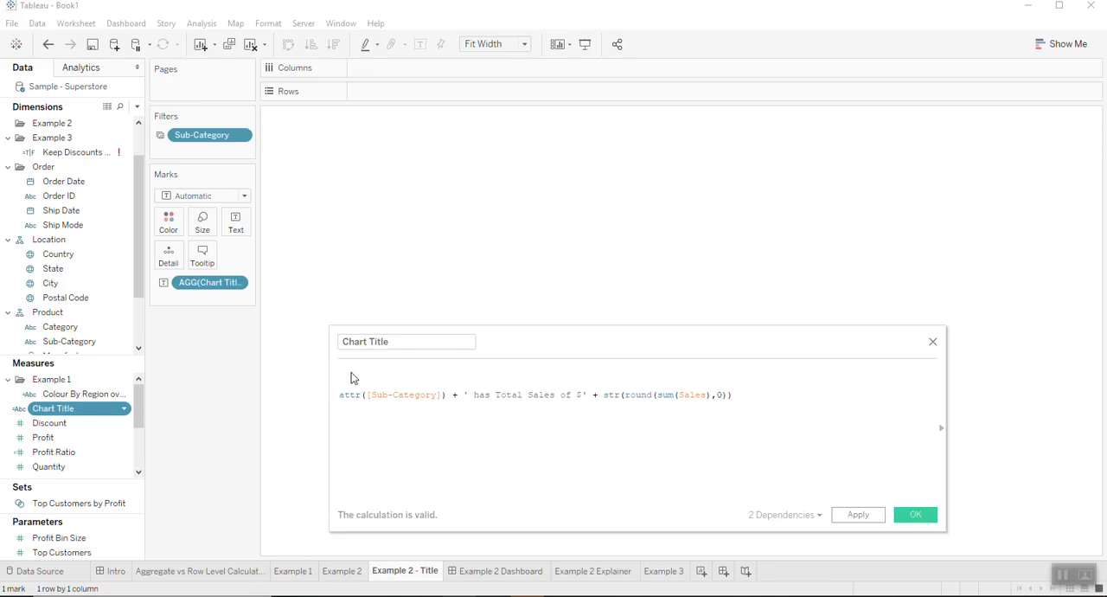
- Begin the Chart Title calculation with the condition IF min([Sub-Category])<>max([Sub-Category]) on the first line
{"action": "type", "text": "IF min("}
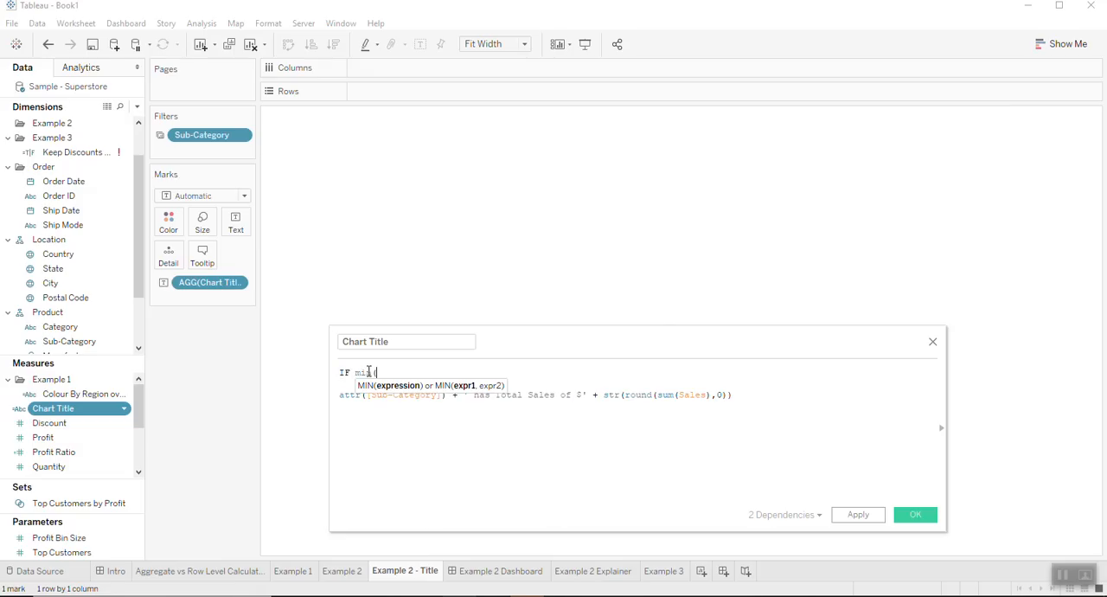
{"action": "type", "text": "[S"}
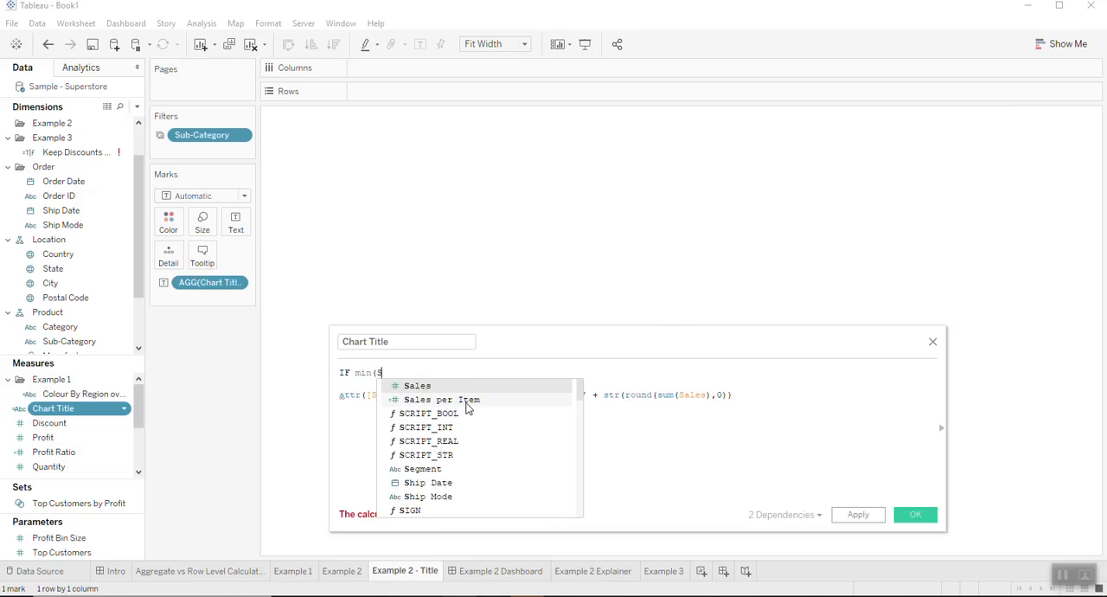
{"action": "type", "text": "ub"}
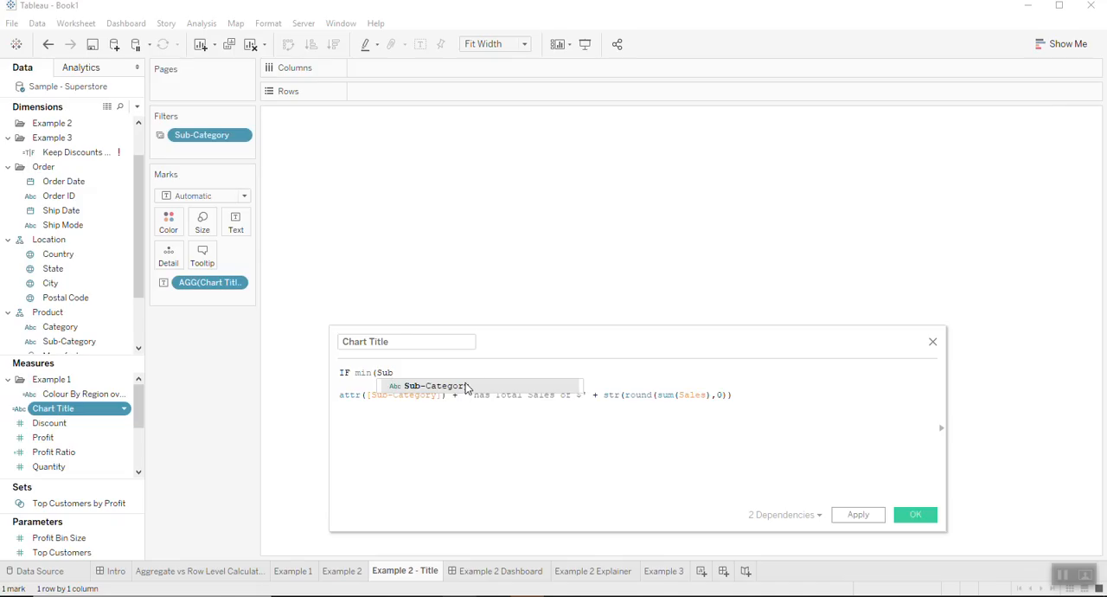
{"action": "left_click", "coordinate": [468, 386]}
{"action": "type", "text": ")<>"}
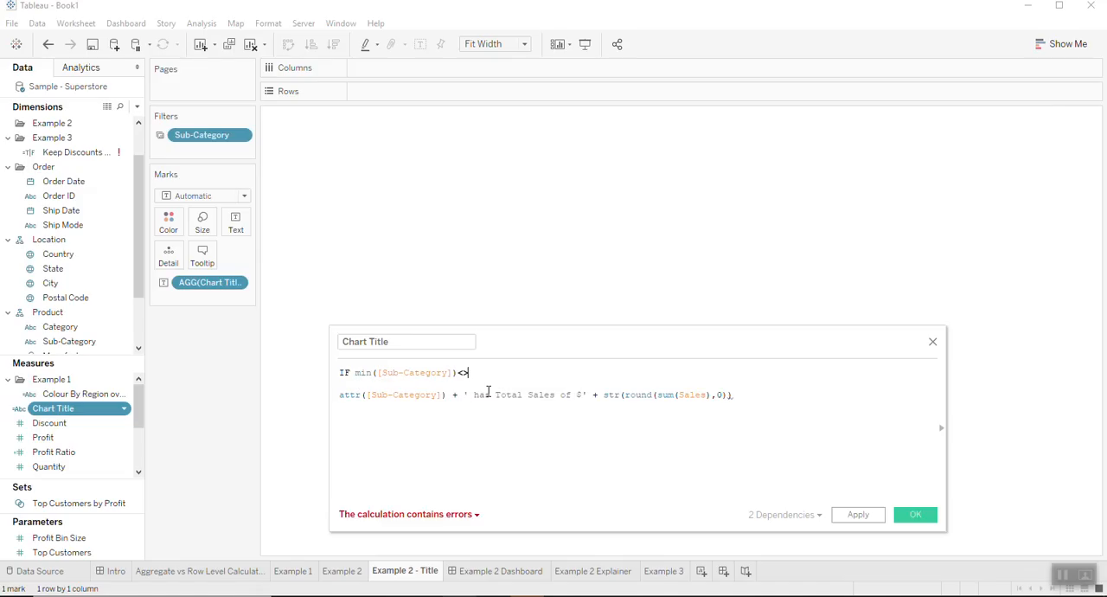
{"action": "type", "text": "max(sub"}
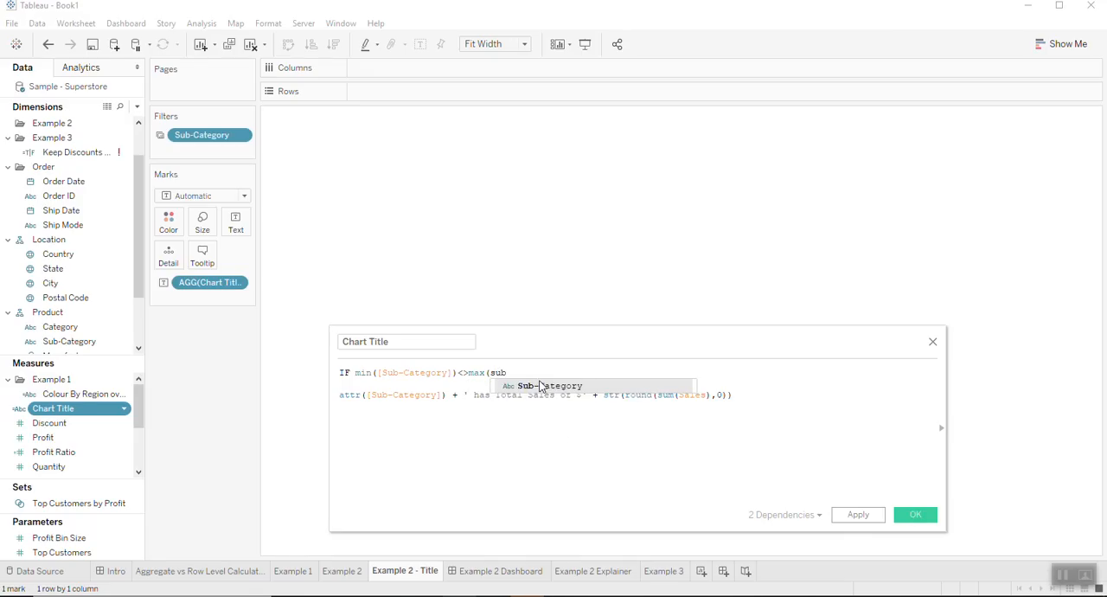
{"action": "left_click", "coordinate": [538, 387]}
{"action": "type", "text": ")"}
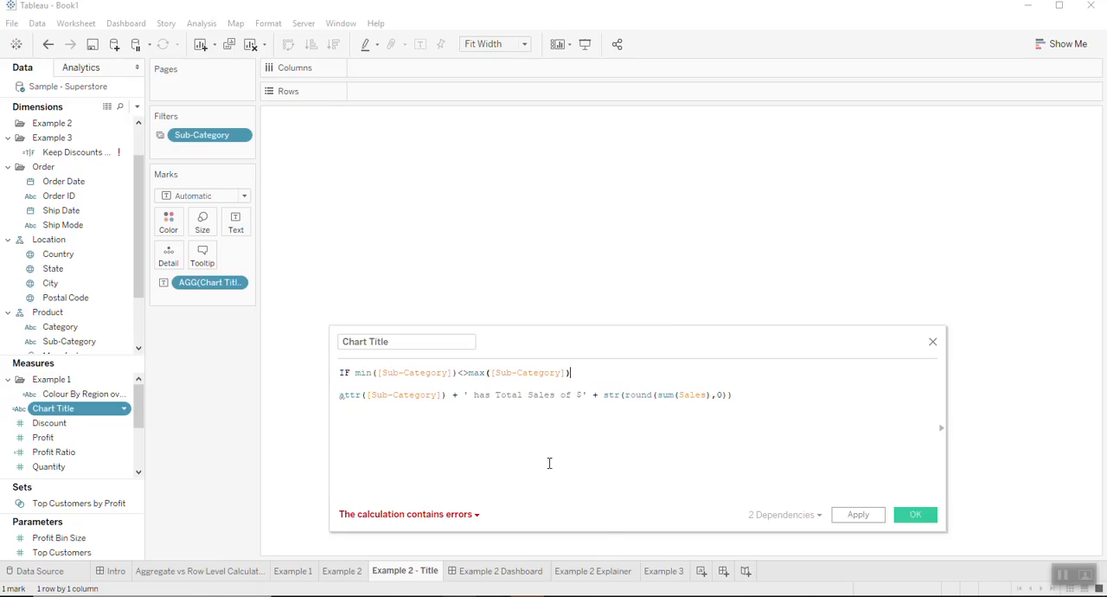
- Add Binders and Bookcases to the Sub-Category filter on the Example 2 Explainer sheet and return to the Example 2 Dashboard
{"action": "left_click", "coordinate": [607, 571]}
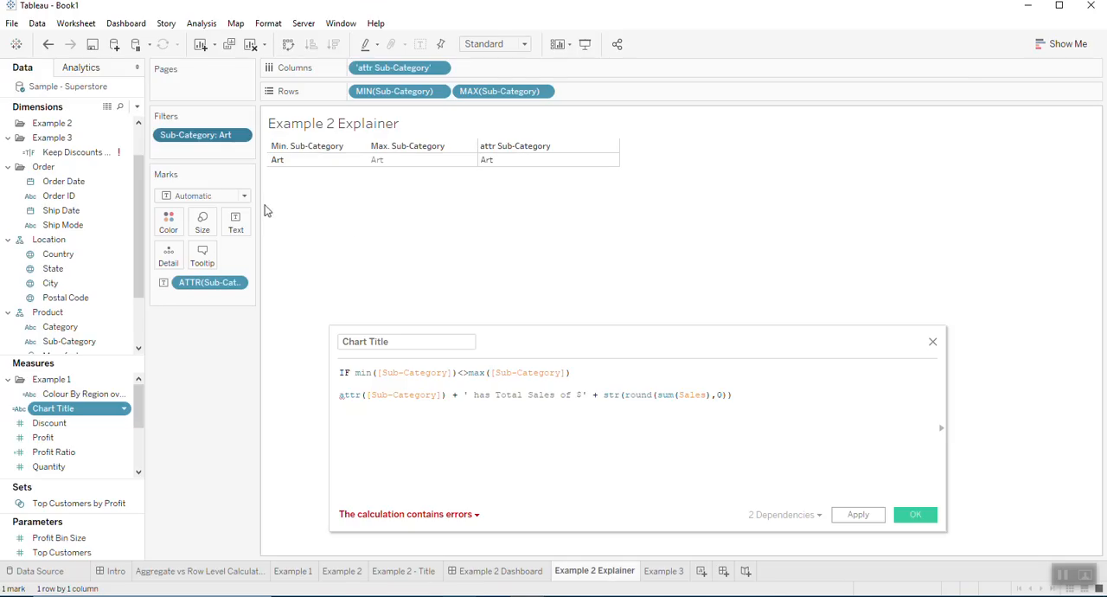
{"action": "double_click", "coordinate": [199, 135]}
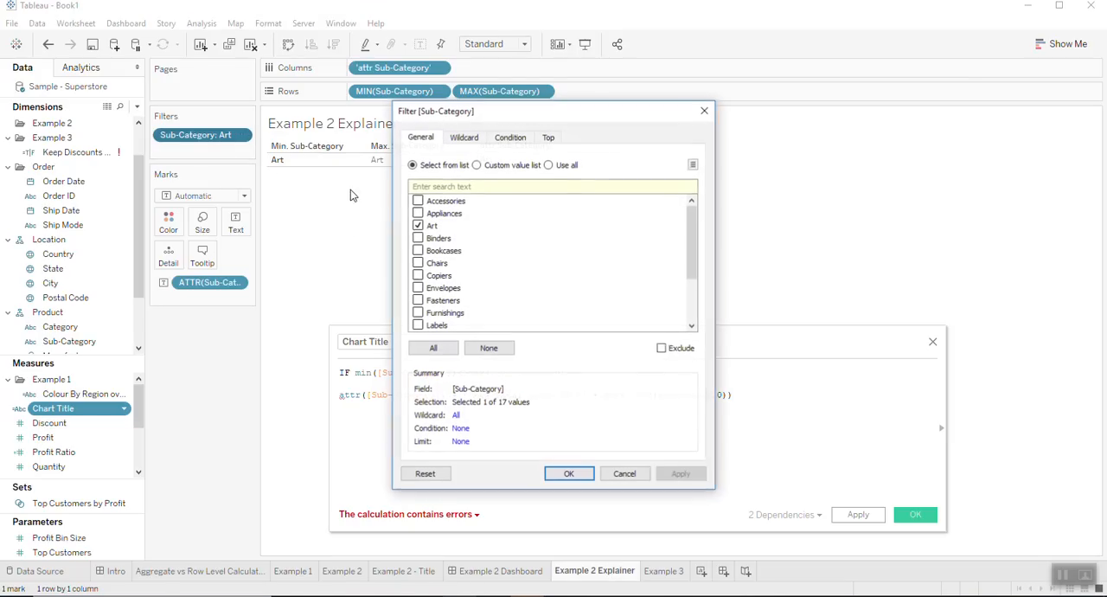
{"action": "left_click", "coordinate": [418, 238]}
{"action": "left_click", "coordinate": [418, 250]}
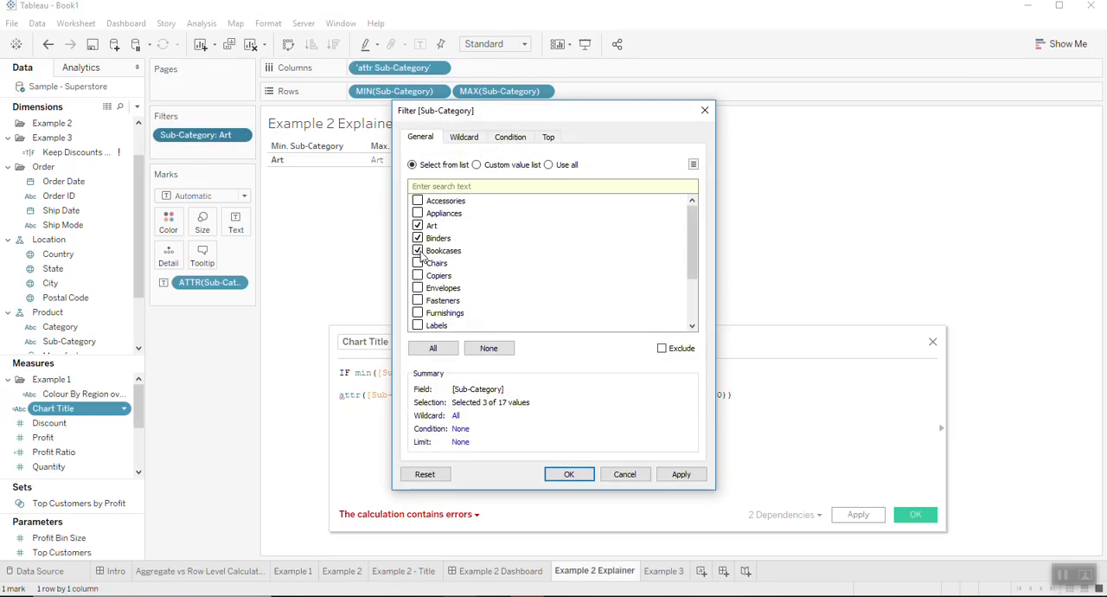
{"action": "left_click", "coordinate": [571, 475]}
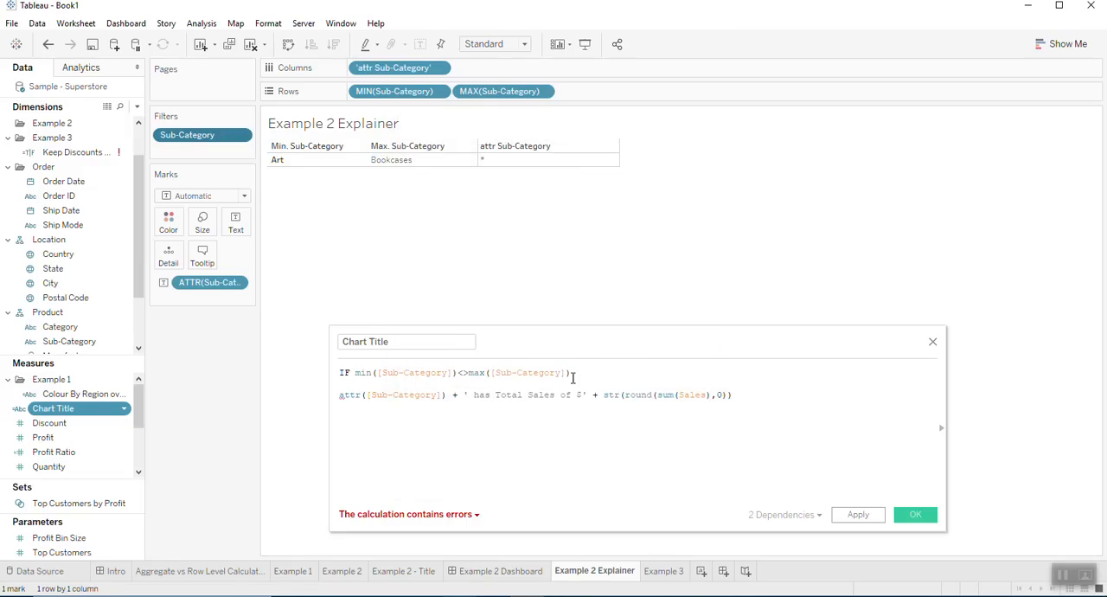
{"action": "left_click", "coordinate": [504, 570]}
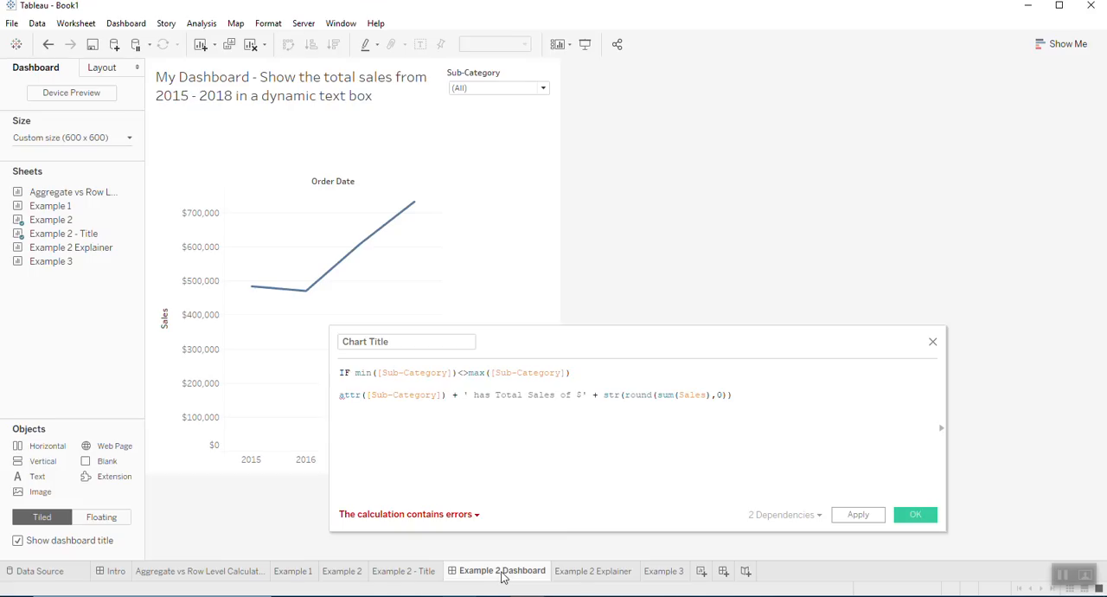
- Add a then line below the IF condition in the Chart Title calculation and copy the attr([Sub-Category]) title formula beneath it
{"action": "left_click", "coordinate": [608, 373]}
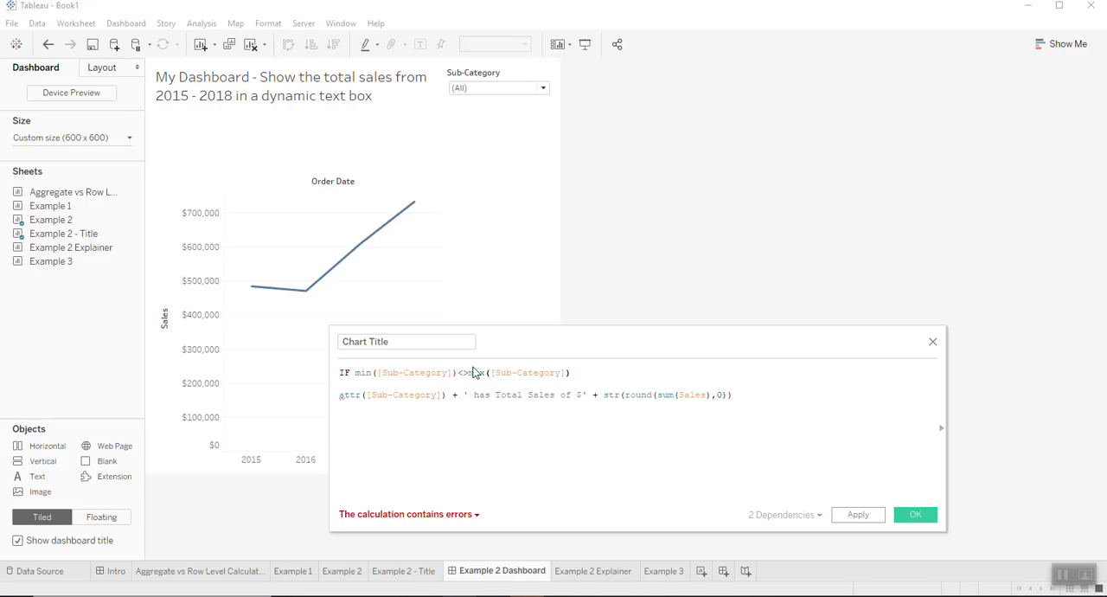
{"action": "key", "text": "Return"}
{"action": "type", "text": "then"}
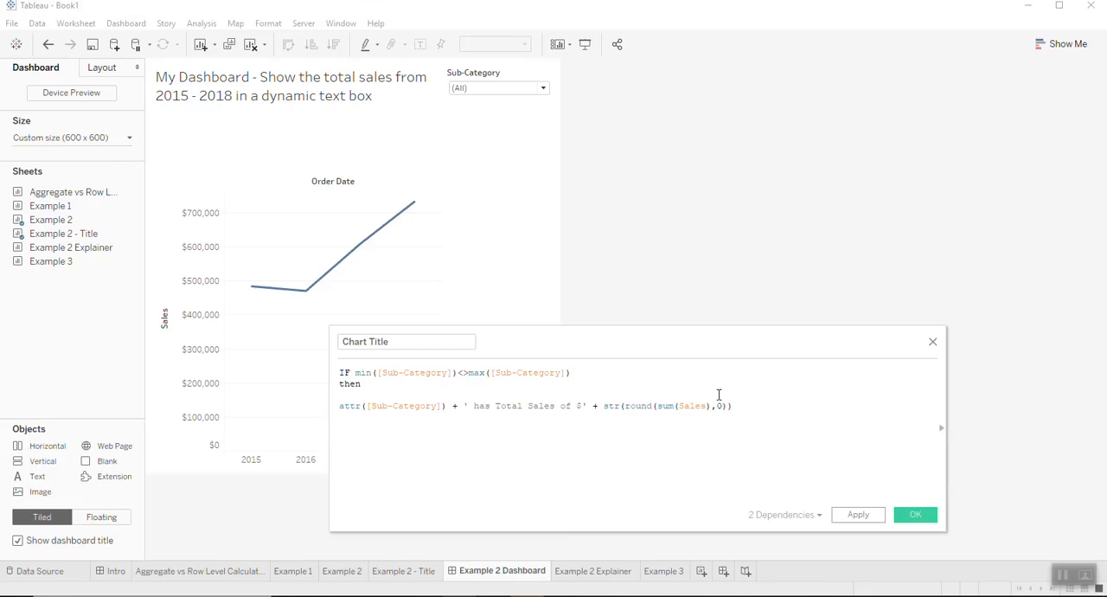
{"action": "left_click", "coordinate": [765, 411]}
{"action": "left_click", "coordinate": [339, 406], "text": "shift"}
{"action": "key", "text": "ctrl+c"}
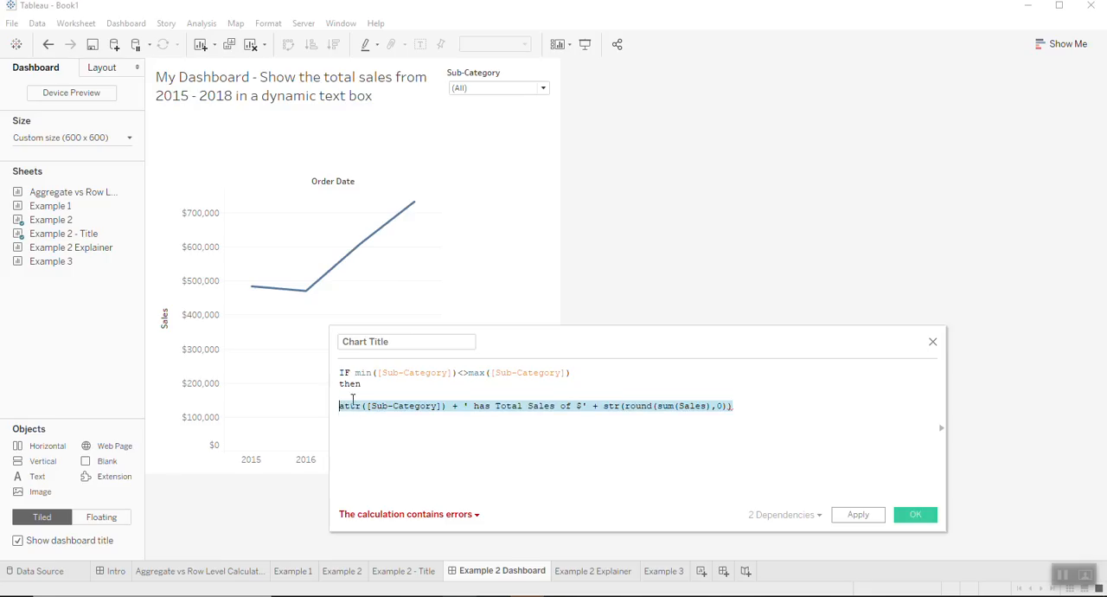
{"action": "left_click", "coordinate": [363, 388]}
{"action": "key", "text": "Return"}
{"action": "key", "text": "Up"}
{"action": "key", "text": "ctrl+v"}
- Change the copied then formula to 'The multiple sub-categories have Total Sales of $' + str(round(sum(Sales),0)), without attr([Sub-Category])
{"action": "left_click_drag", "start_coordinate": [458, 396], "coordinate": [341, 401]}
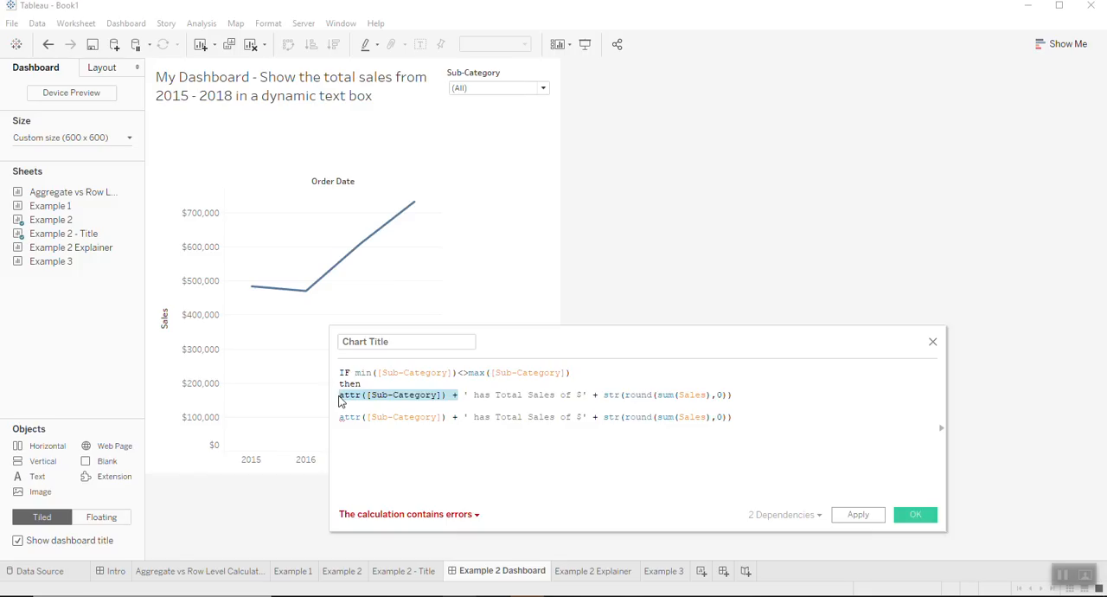
{"action": "key", "text": "BackSpace"}
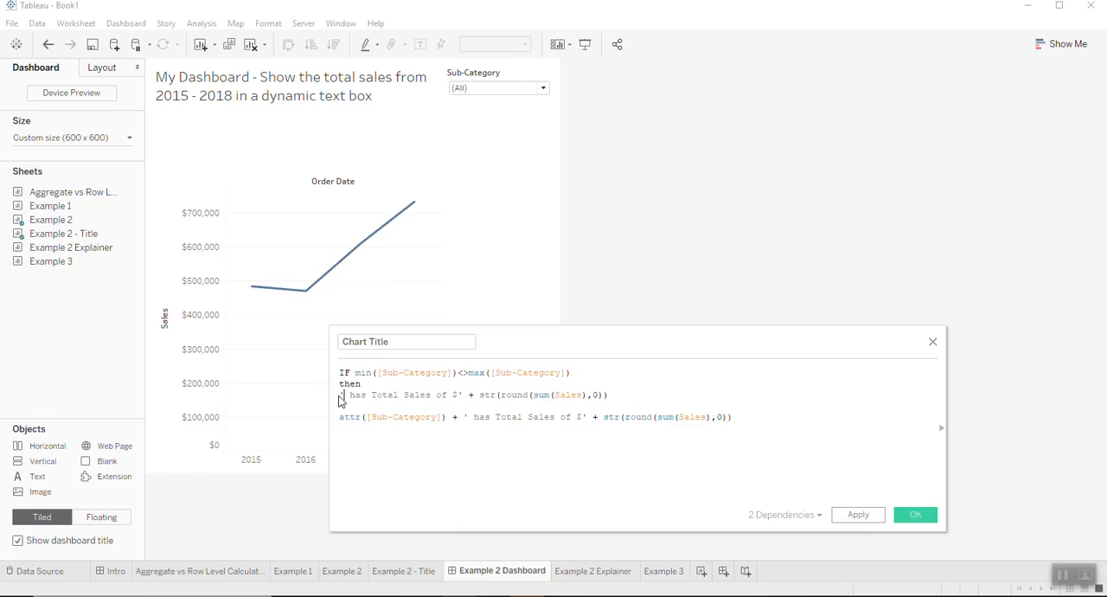
{"action": "type", "text": "The multi"}
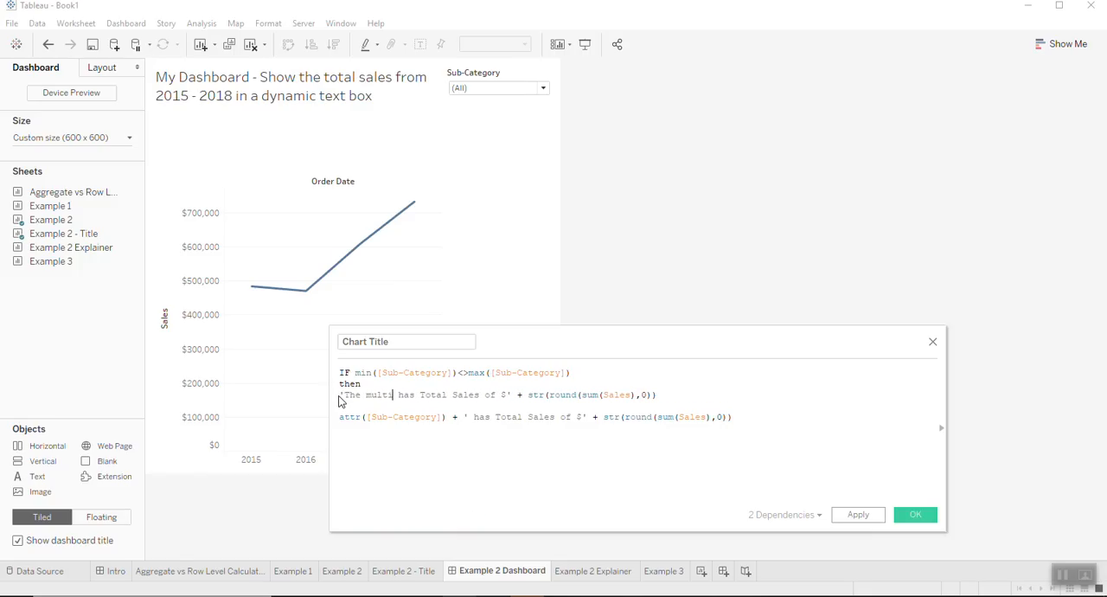
{"action": "type", "text": "ple sub"}
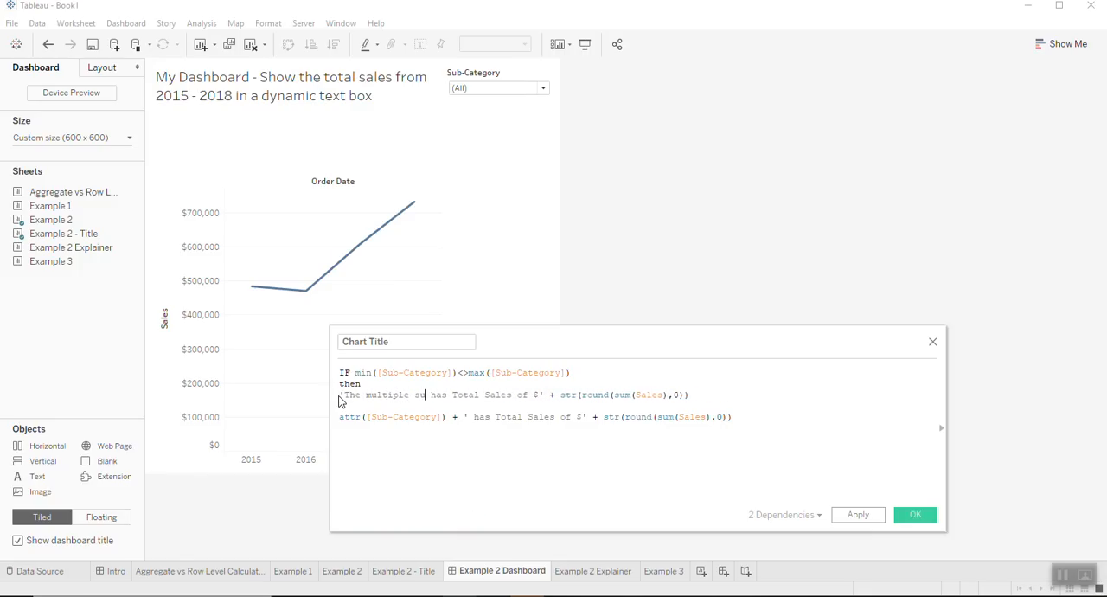
{"action": "type", "text": "-cate"}
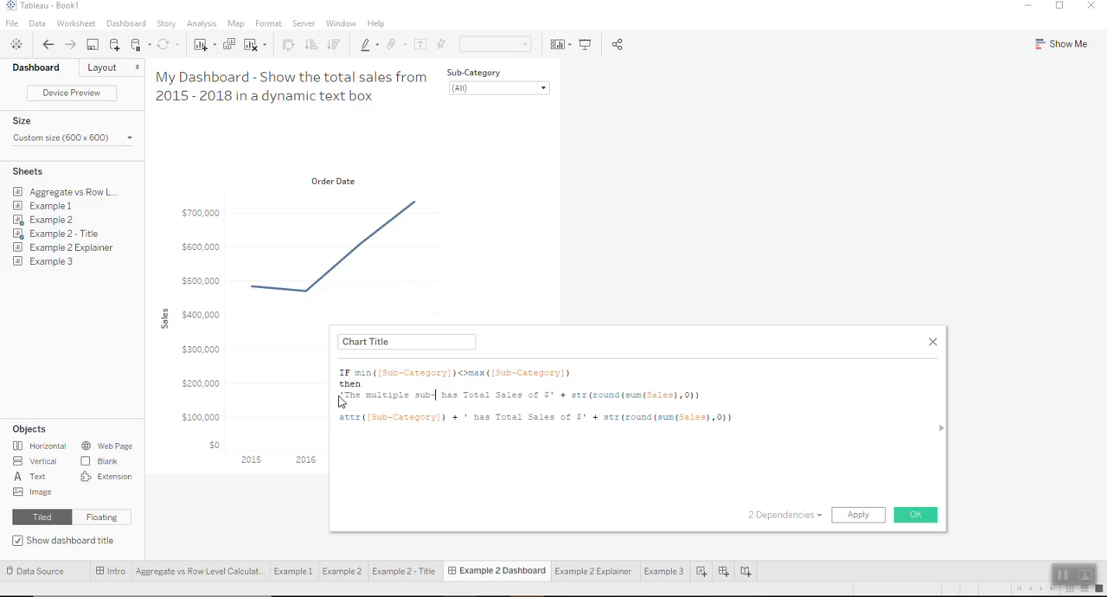
{"action": "type", "text": "gories"}
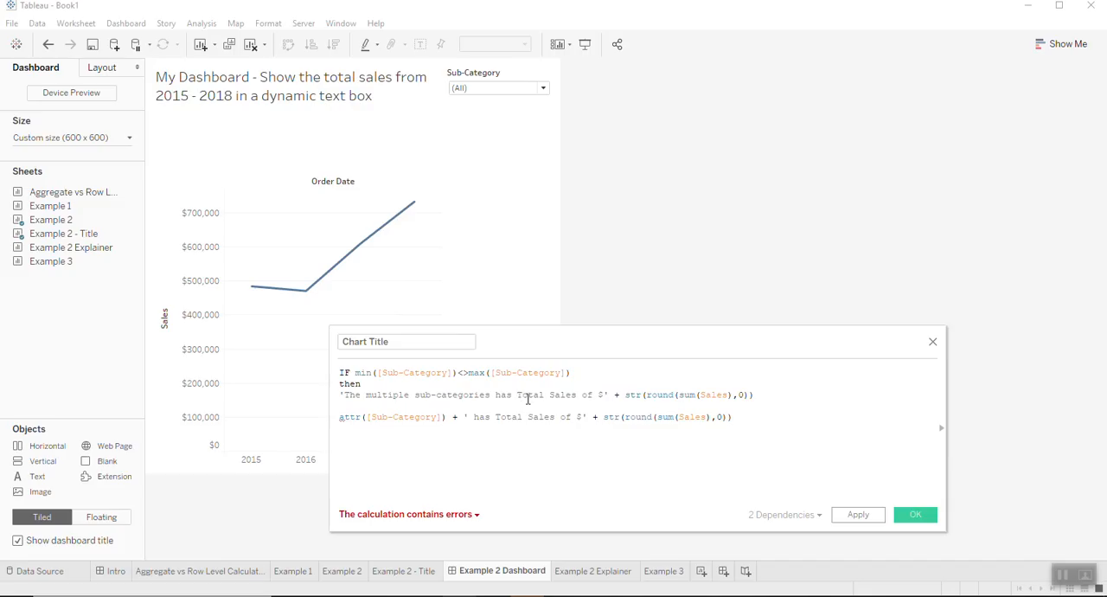
{"action": "double_click", "coordinate": [504, 395]}
{"action": "type", "text": "have"}
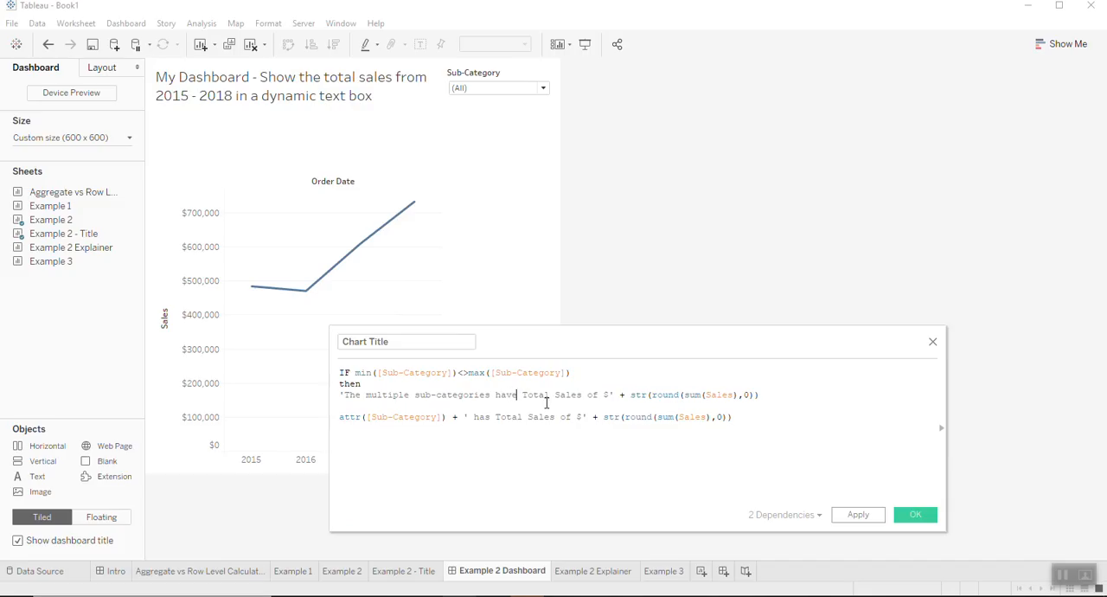
- Insert else before the original title formula, close the Chart Title calculation with end, and apply and save it
{"action": "left_click", "coordinate": [377, 405]}
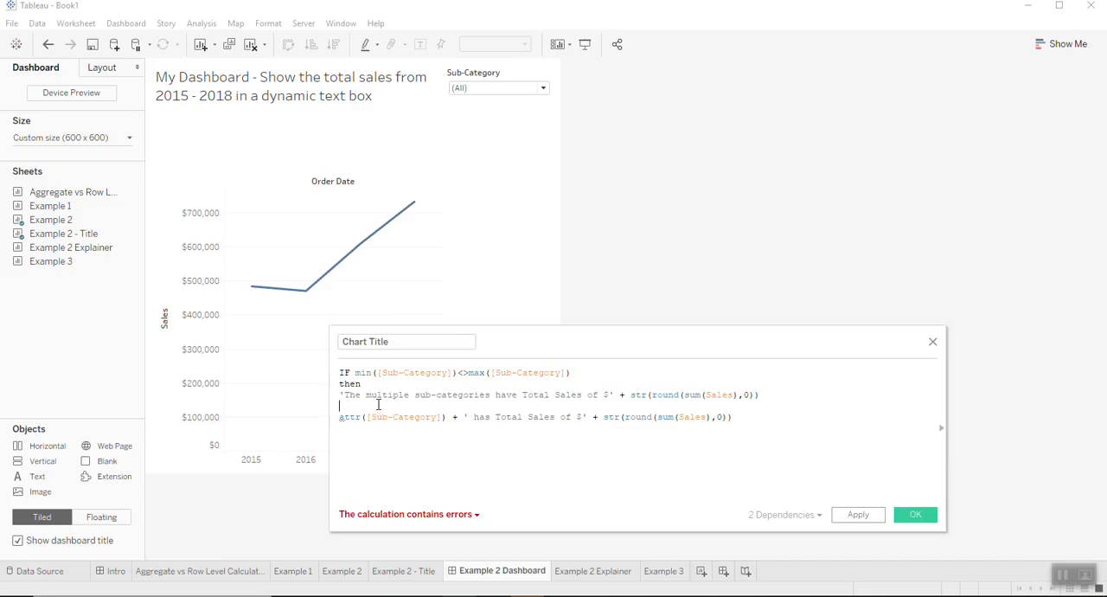
{"action": "type", "text": "else"}
{"action": "left_click", "coordinate": [768, 445]}
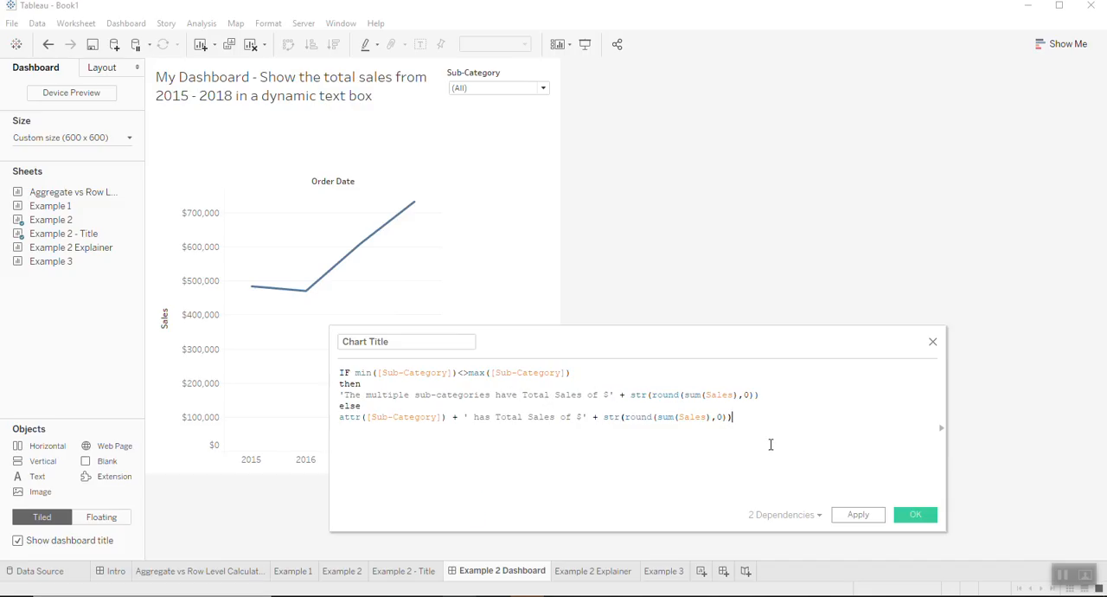
{"action": "key", "text": "Return"}
{"action": "type", "text": "end"}
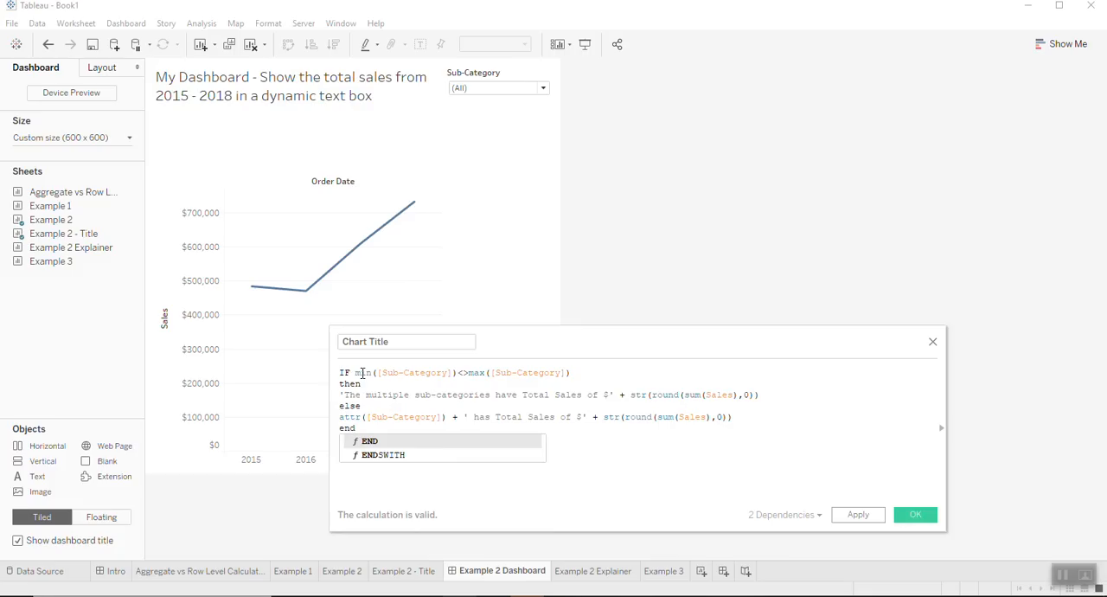
{"action": "left_click", "coordinate": [857, 516]}
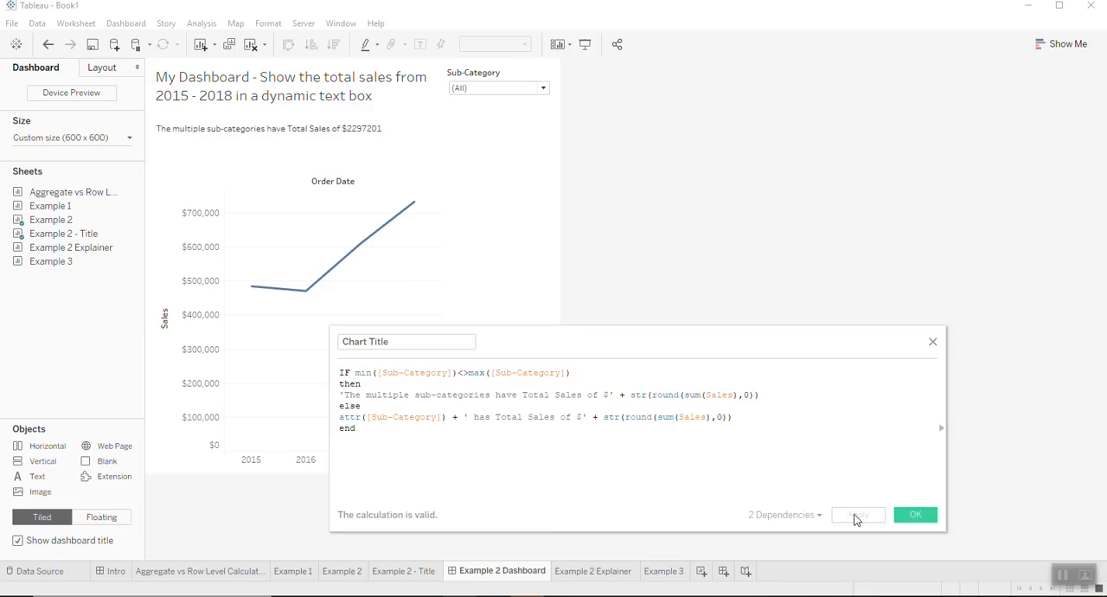
{"action": "left_click", "coordinate": [915, 514]}
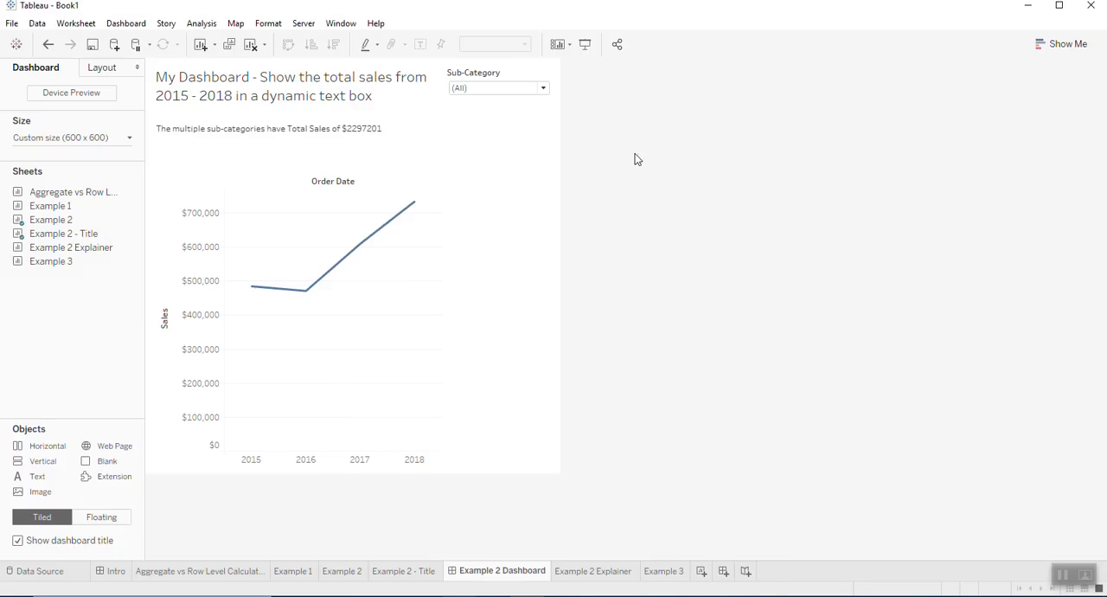
- Filter the Example 2 Dashboard to the Accessories sub-category and switch to the Example 3 sheet
{"action": "left_click", "coordinate": [543, 88]}
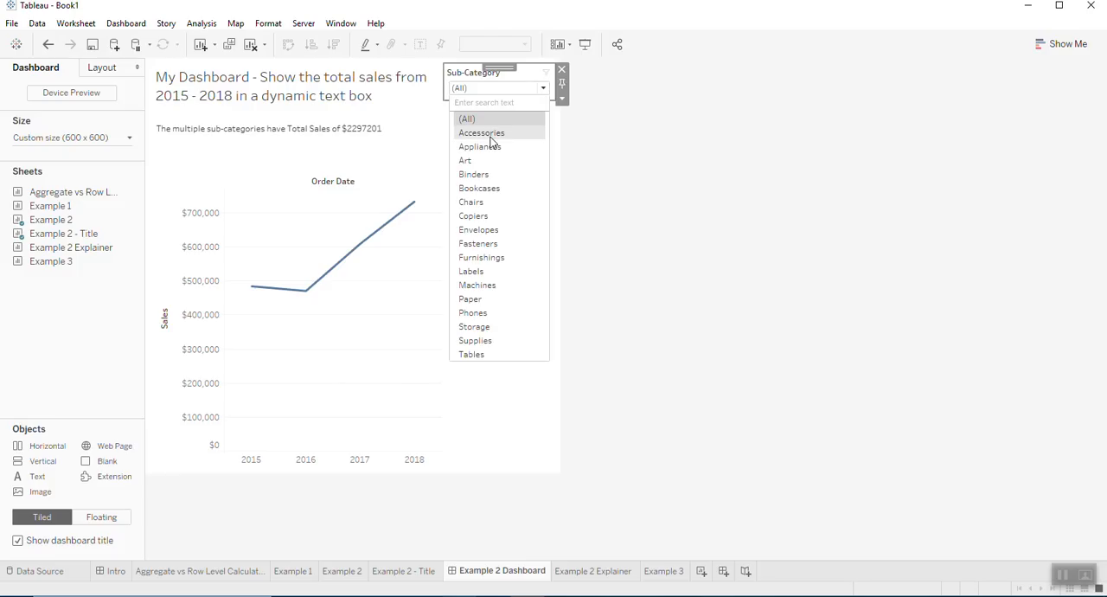
{"action": "left_click", "coordinate": [485, 134]}
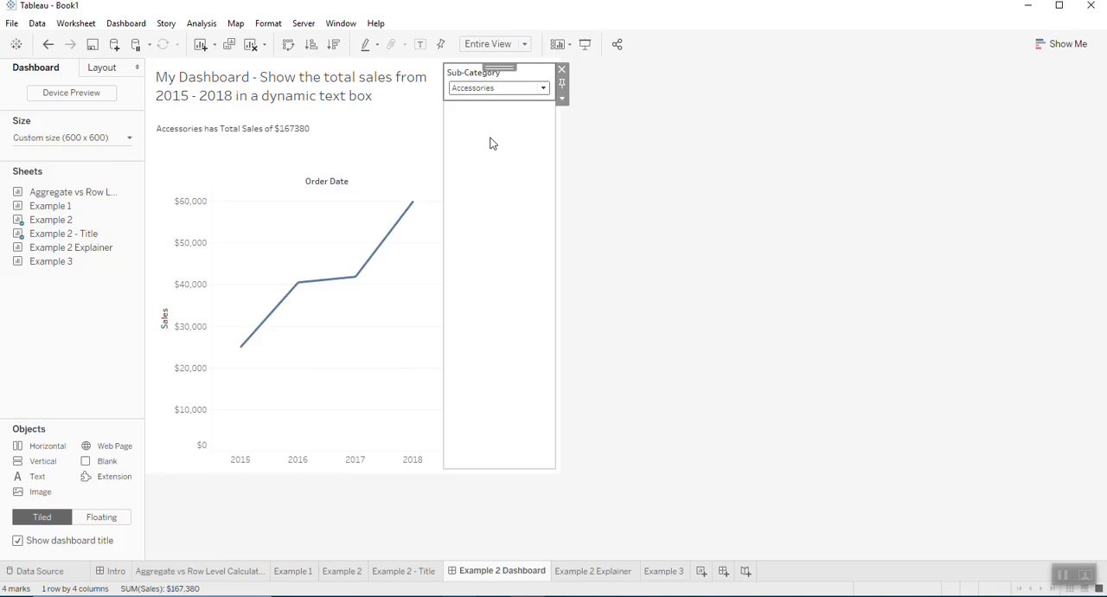
{"action": "left_click", "coordinate": [672, 577]}
{"action": "mouse_move", "coordinate": [672, 584]}
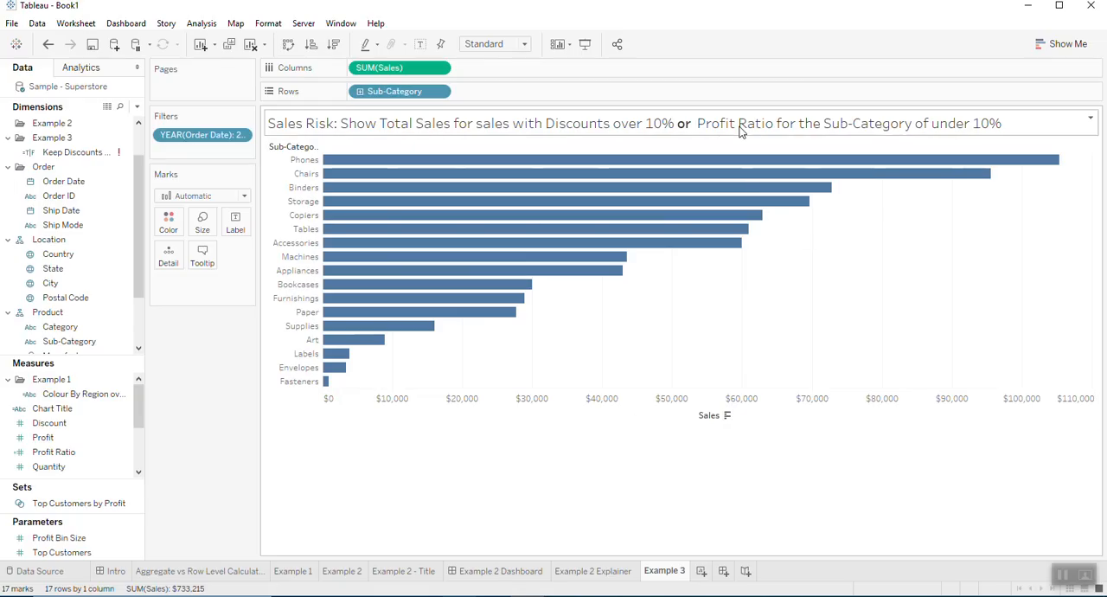
- Place Profit Ratio beside Sales on the columns to compare the sub-categories, and remove it again
{"action": "left_click", "coordinate": [78, 455]}
{"action": "left_click_drag", "start_coordinate": [78, 464], "coordinate": [554, 76]}
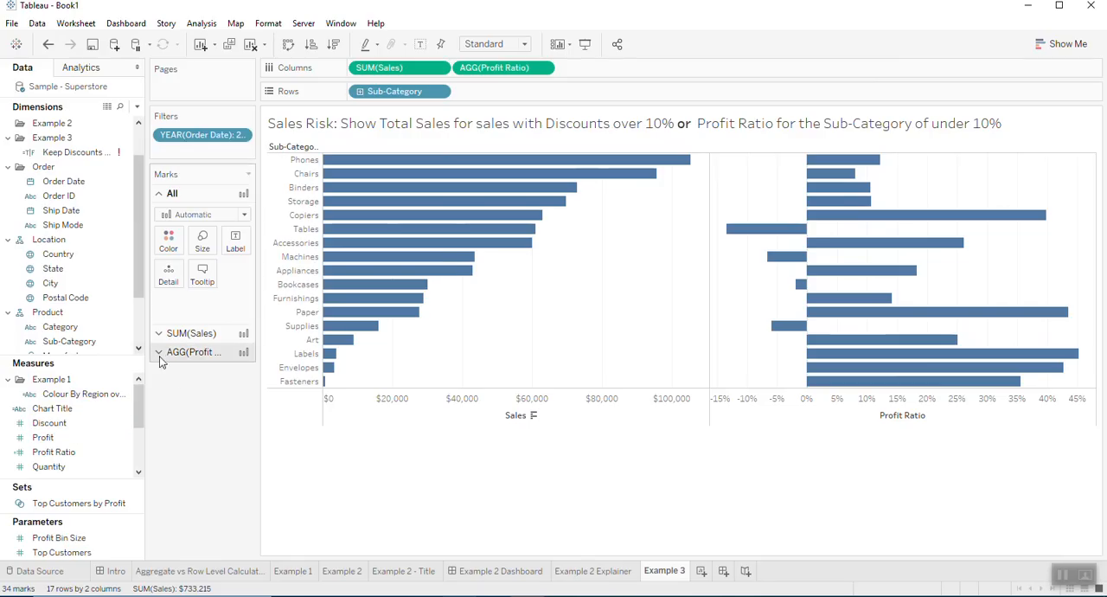
{"action": "left_click_drag", "start_coordinate": [494, 67], "coordinate": [462, 25]}
- Open the Keep Discounts calculation in the Example 3 folder for editing and enter Discount > 0.1 or [Profit Ratio] < 0.1
{"action": "right_click", "coordinate": [121, 153]}
{"action": "left_click", "coordinate": [149, 217]}
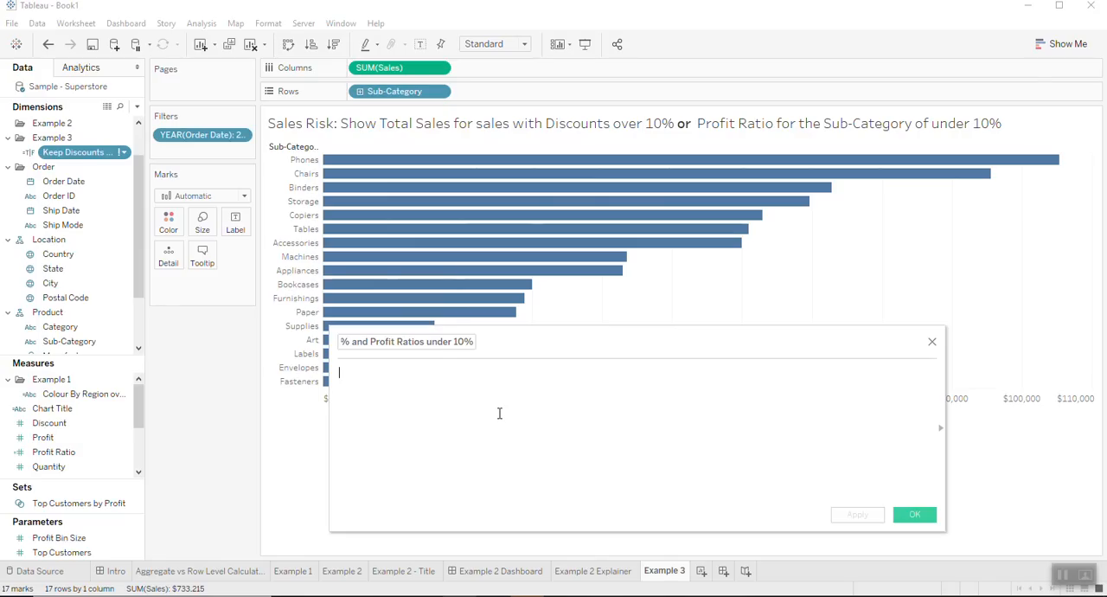
{"action": "type", "text": "Discount"}
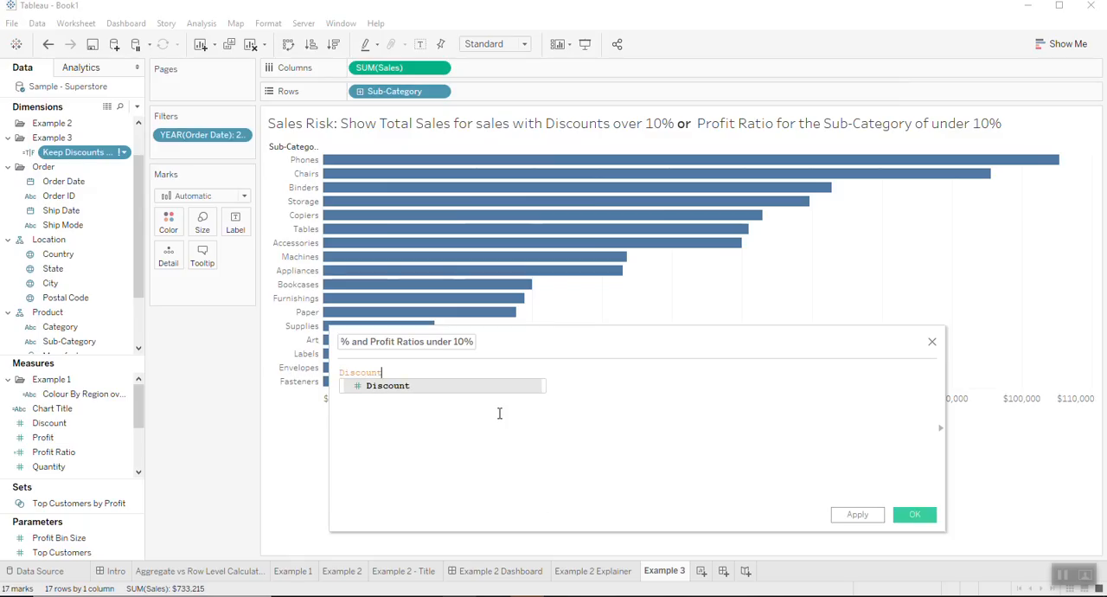
{"action": "type", "text": " > 0.1"}
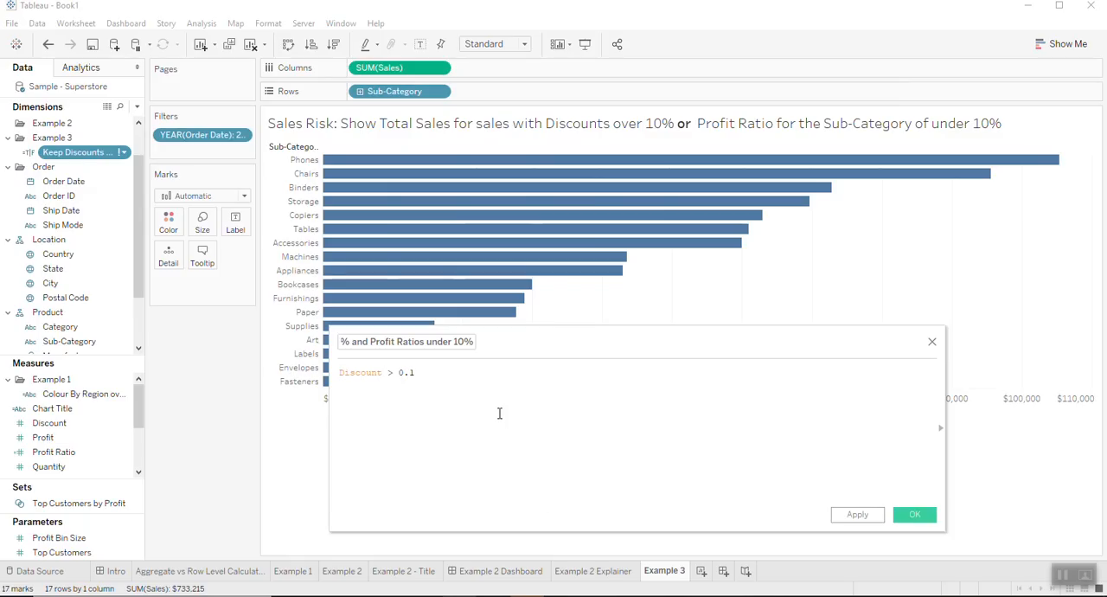
{"action": "type", "text": " or Pro"}
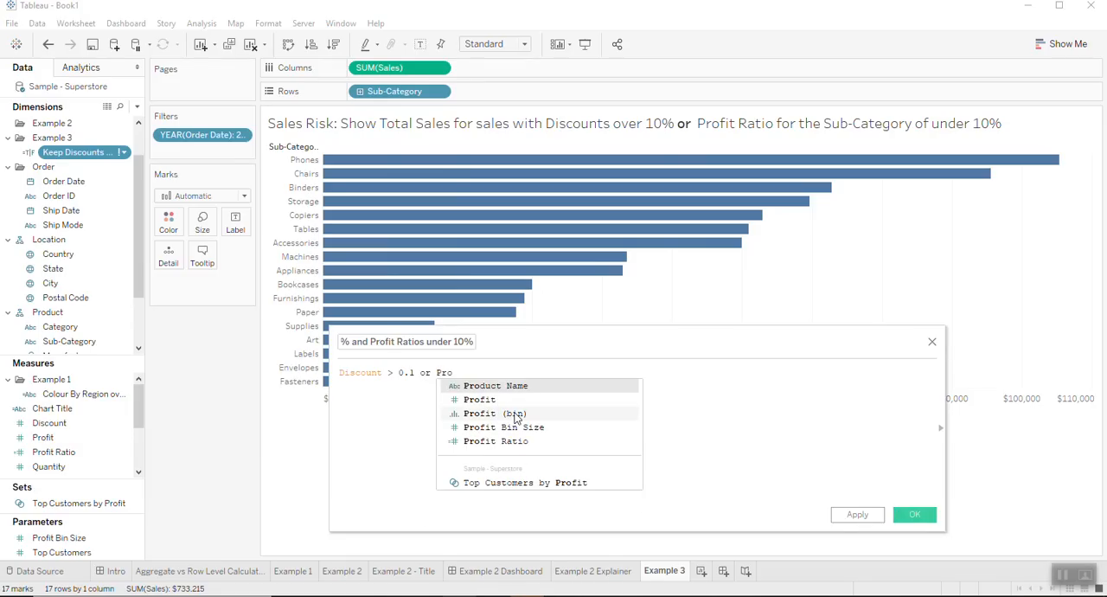
{"action": "left_click", "coordinate": [528, 442]}
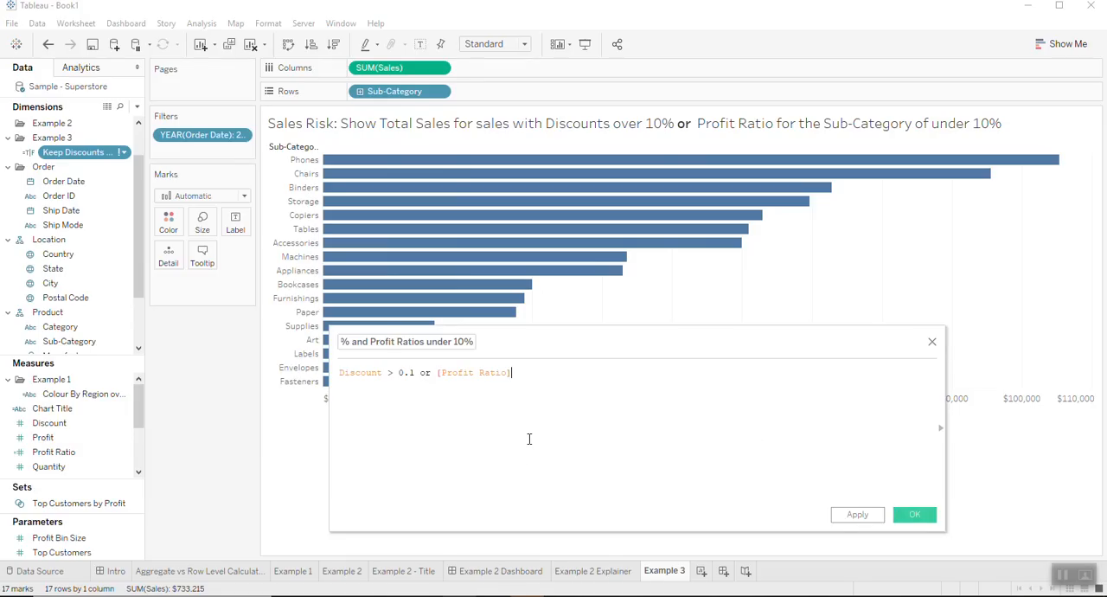
{"action": "type", "text": "< 0.1"}
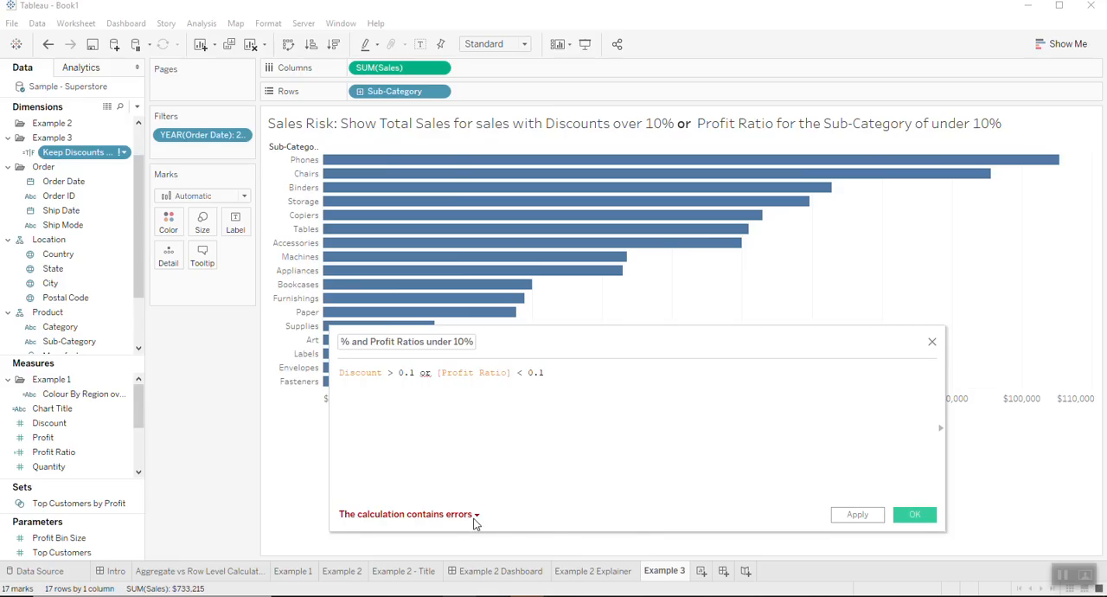
- Check the calculation's error details and try wrapping Discount in attr()
{"action": "left_click", "coordinate": [472, 517]}
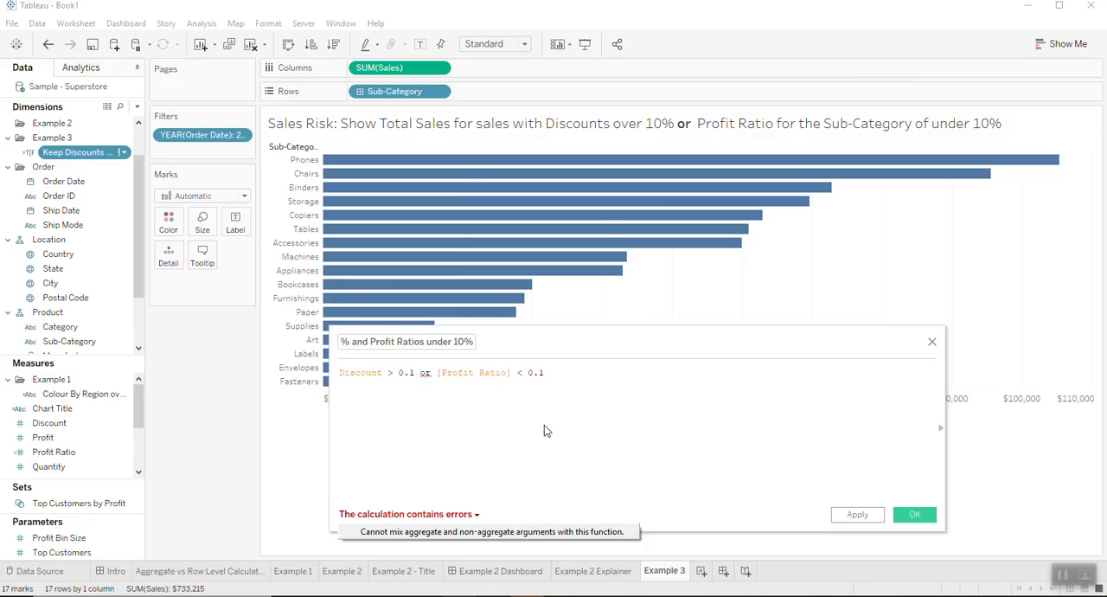
{"action": "left_click", "coordinate": [341, 373]}
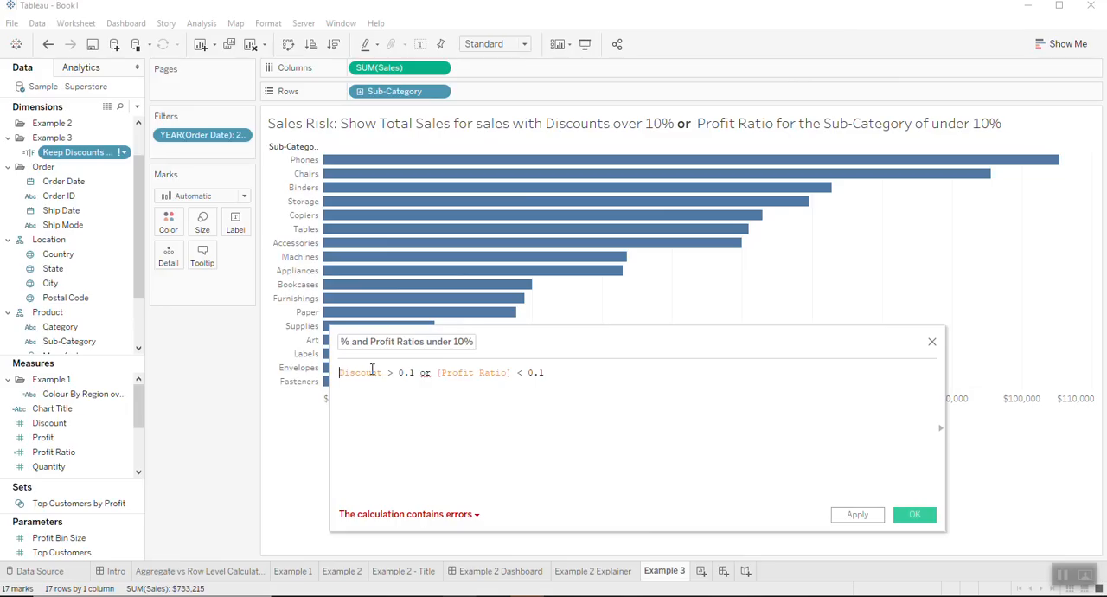
{"action": "type", "text": "attr("}
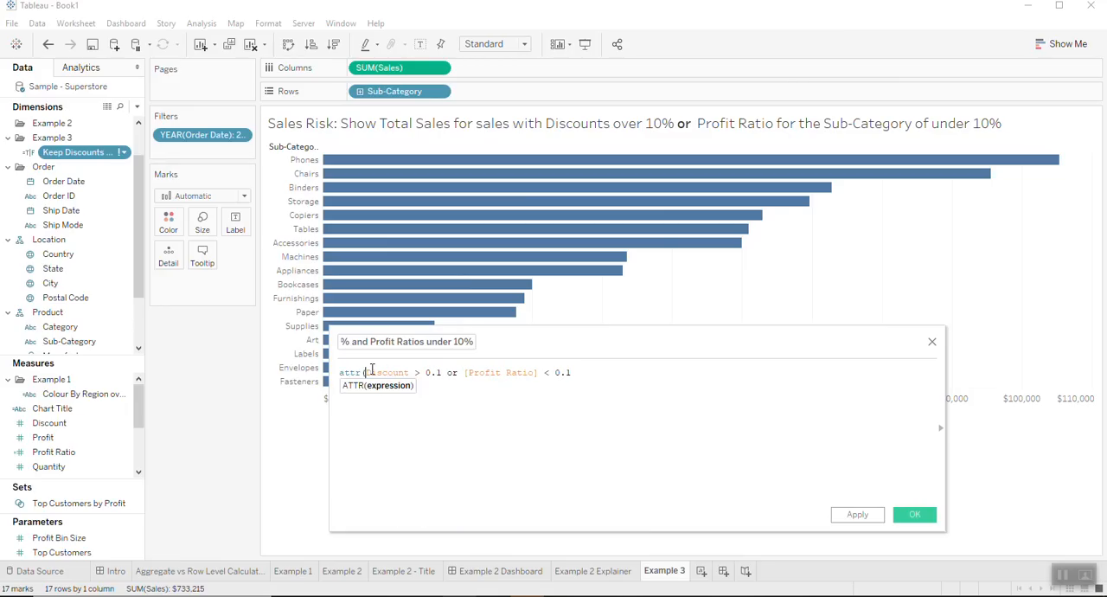
{"action": "type", "text": ")"}
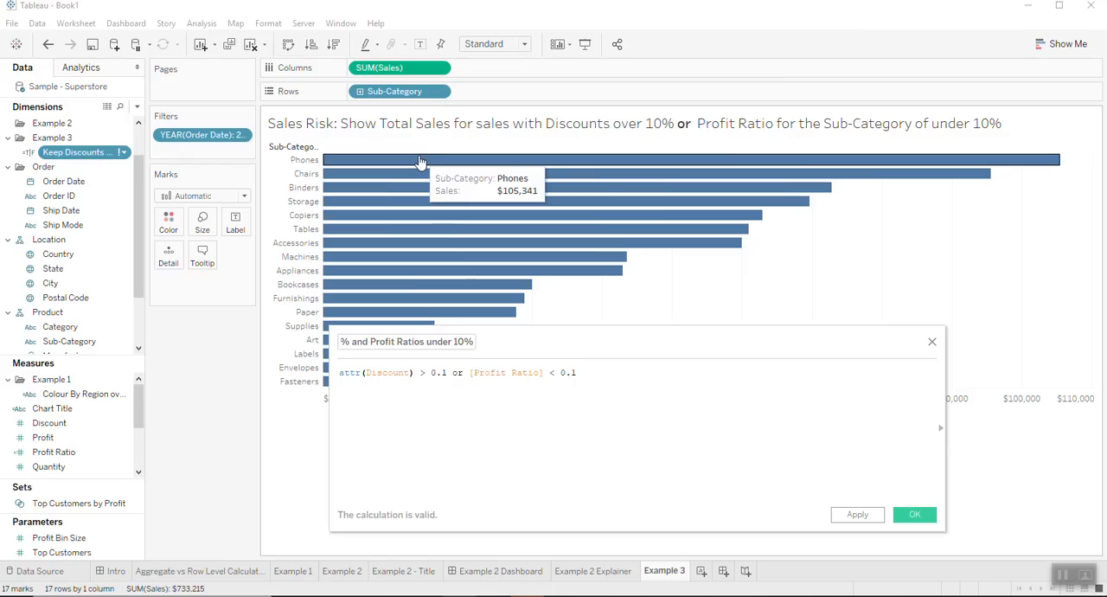
- Remove the attr() wrapper from Discount in the Keep Discounts calculation
{"action": "double_click", "coordinate": [348, 379]}
{"action": "left_click_drag", "start_coordinate": [340, 373], "coordinate": [364, 370]}
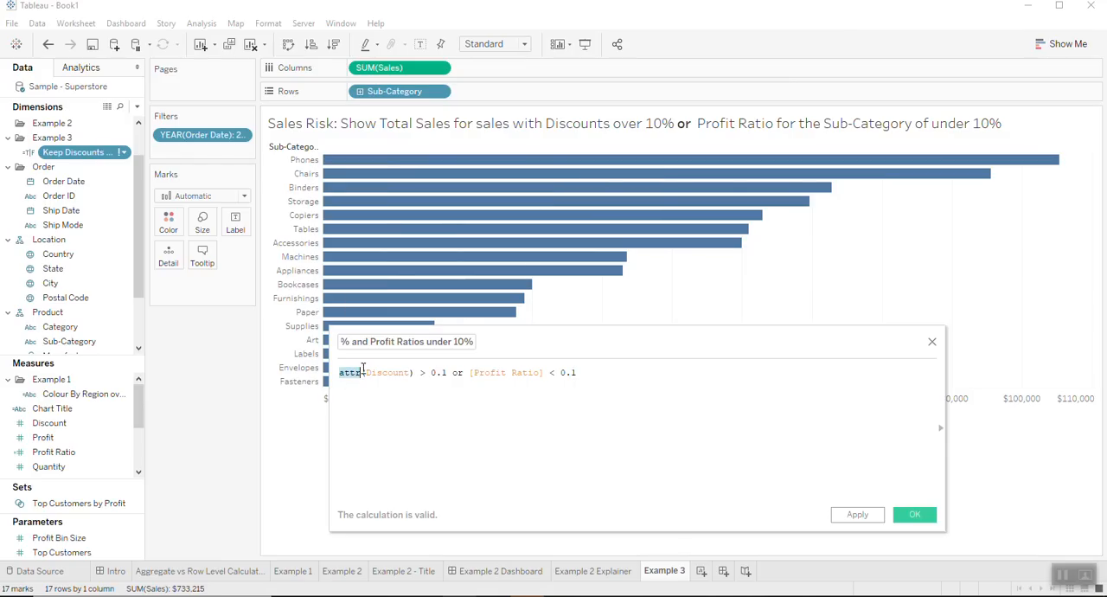
{"action": "key", "text": "BackSpace"}
{"action": "key", "text": "Delete"}
{"action": "key", "text": "Right"}
{"action": "key", "text": "Right"}
{"action": "key", "text": "Right"}
{"action": "key", "text": "Right"}
{"action": "key", "text": "Right"}
{"action": "key", "text": "Right"}
{"action": "key", "text": "Right"}
{"action": "key", "text": "Right"}
{"action": "key", "text": "Right"}
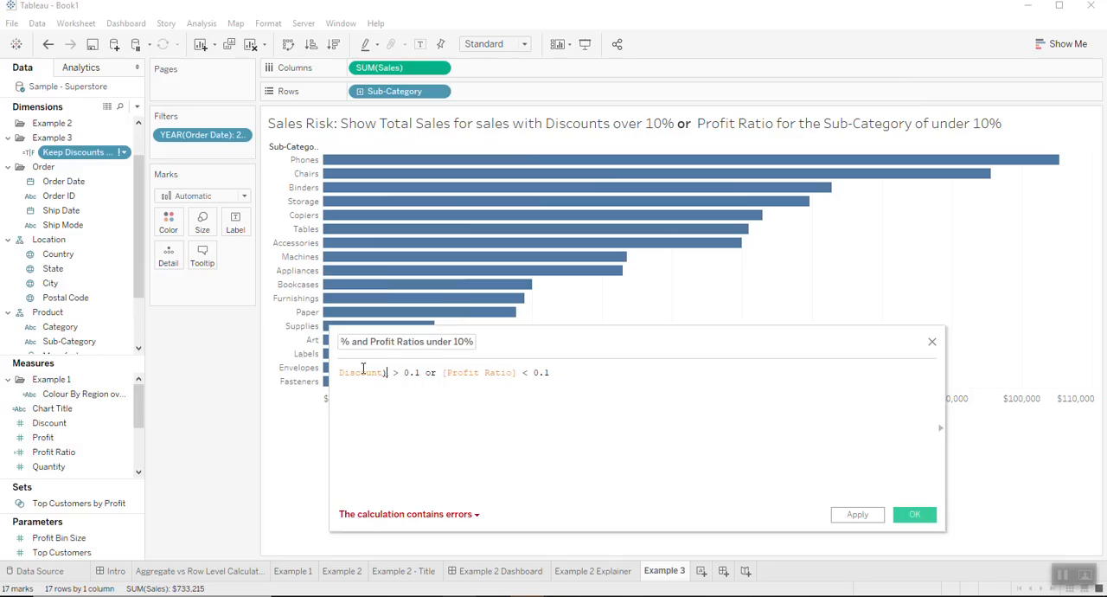
{"action": "key", "text": "BackSpace"}
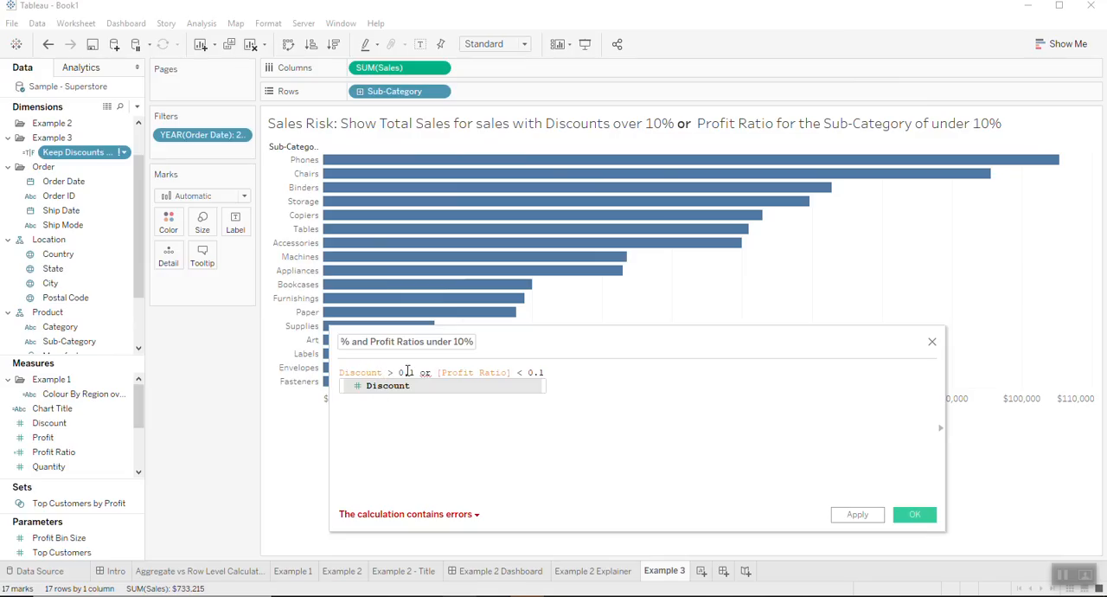
{"action": "left_click", "coordinate": [646, 421]}
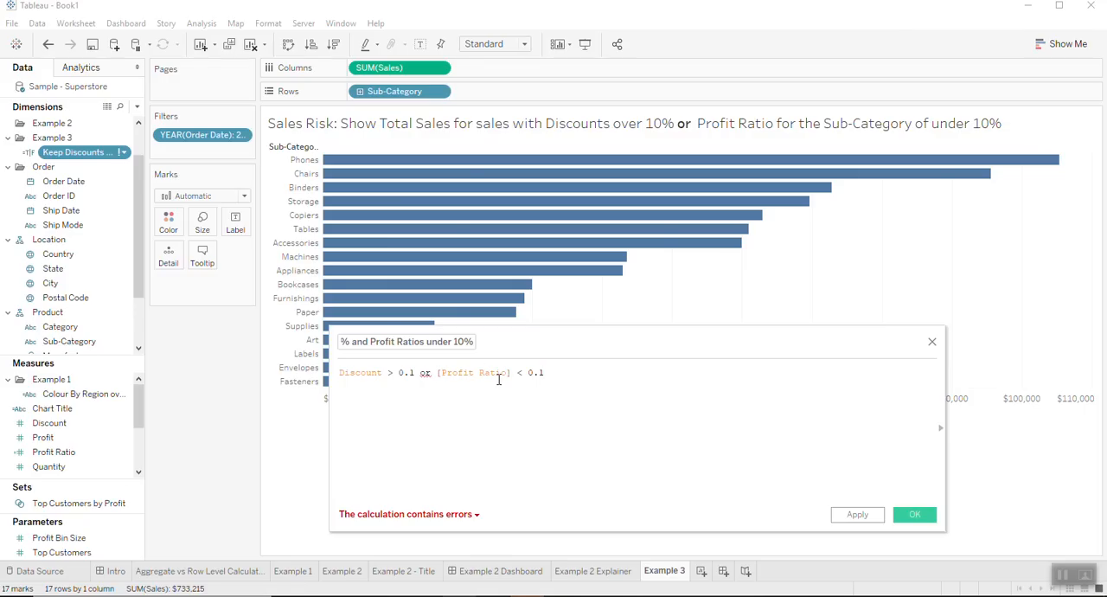
- Wrap Profit Ratio in the Keep Discounts calculation as {FIXED [Sub-Category]:[Profit Ratio]}, keeping the < 0.1 comparison outside the braces
{"action": "type", "text": "("}
{"action": "type", "text": "FIXED"}
{"action": "type", "text": "Sub-Cate"}
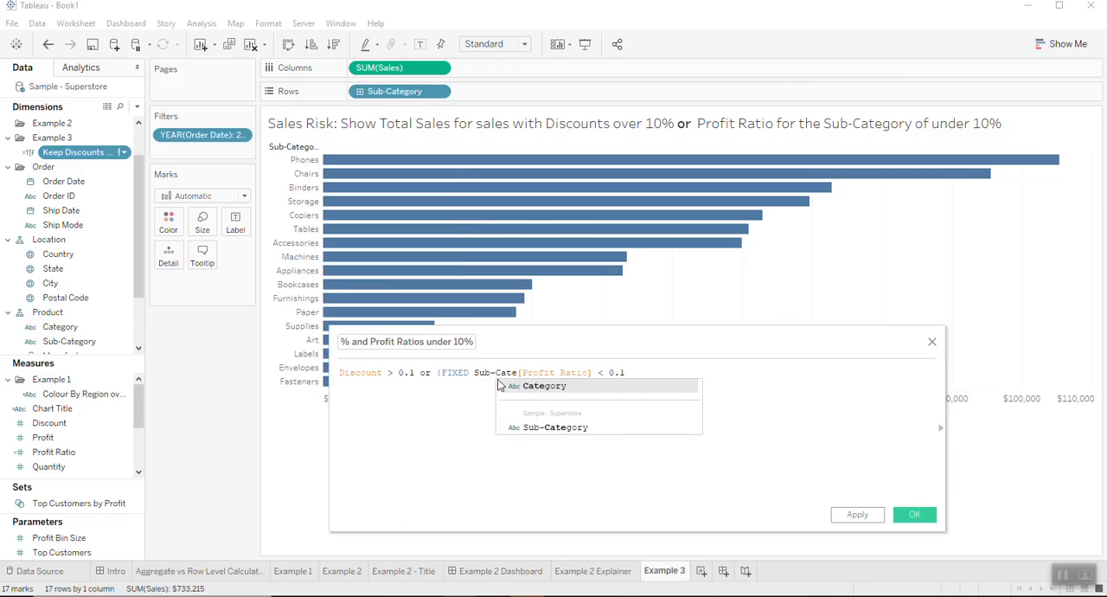
{"action": "type", "text": "gory"}
{"action": "left_click", "coordinate": [558, 427]}
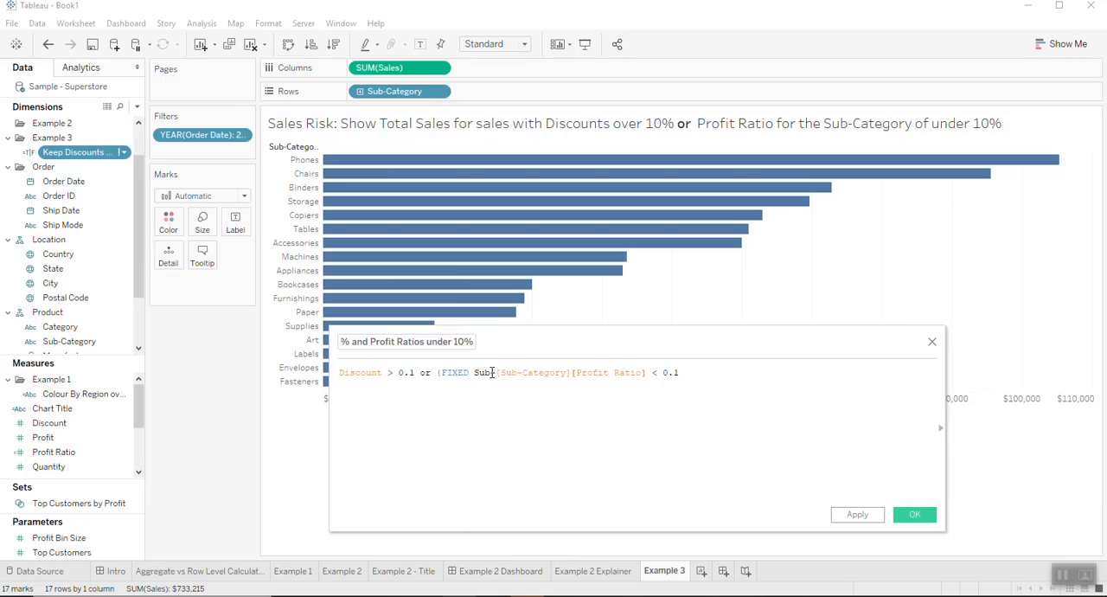
{"action": "key", "text": "BackSpace"}
{"action": "key", "text": "BackSpace"}
{"action": "key", "text": "BackSpace"}
{"action": "mouse_move", "coordinate": [549, 373]}
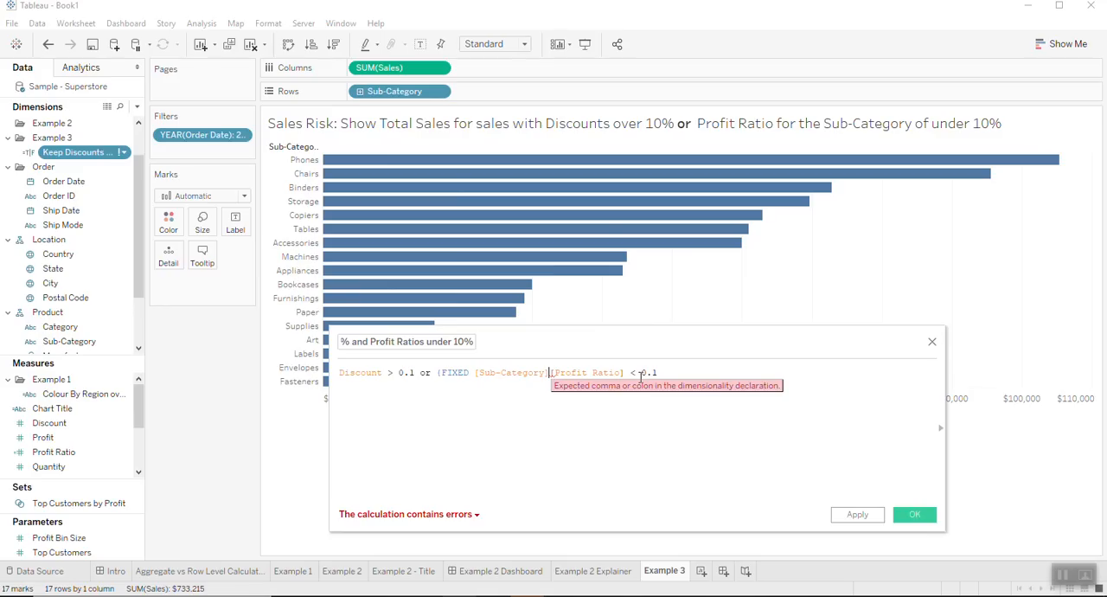
{"action": "type", "text": ":"}
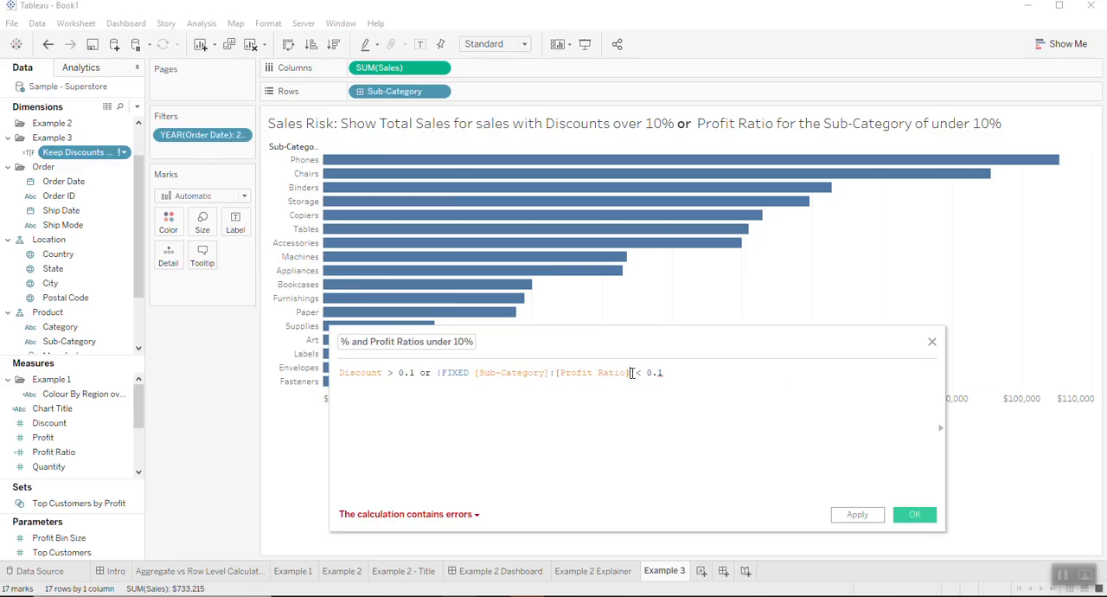
{"action": "type", "text": "}"}
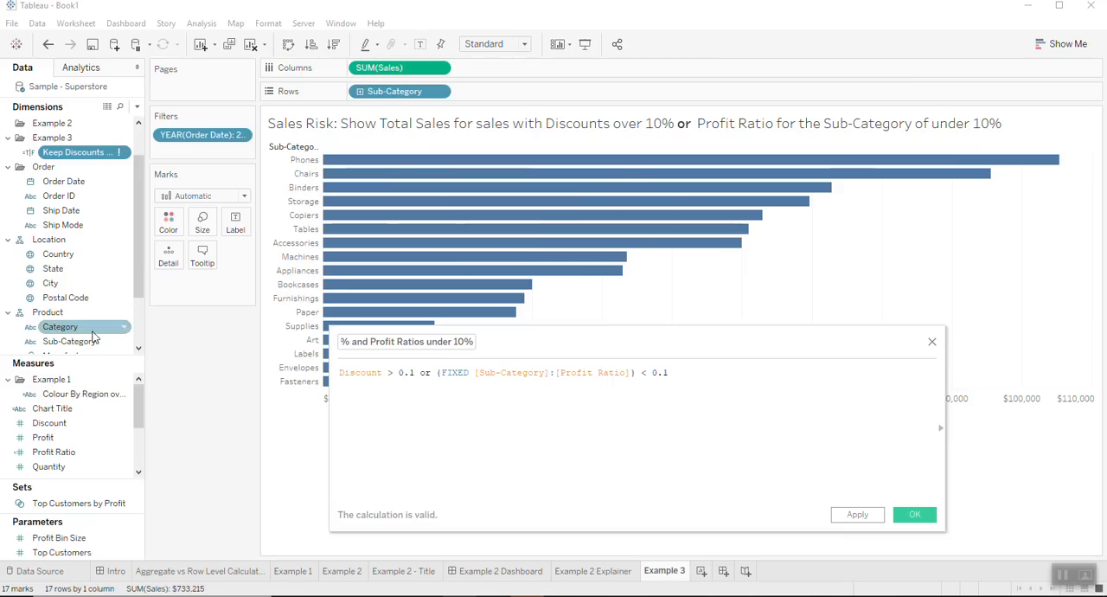
- Replace Sales with Profit Ratio on the columns to compare sub-categories, and view the Sample - Superstore row-level data
{"action": "left_click_drag", "start_coordinate": [83, 452], "coordinate": [409, 70]}
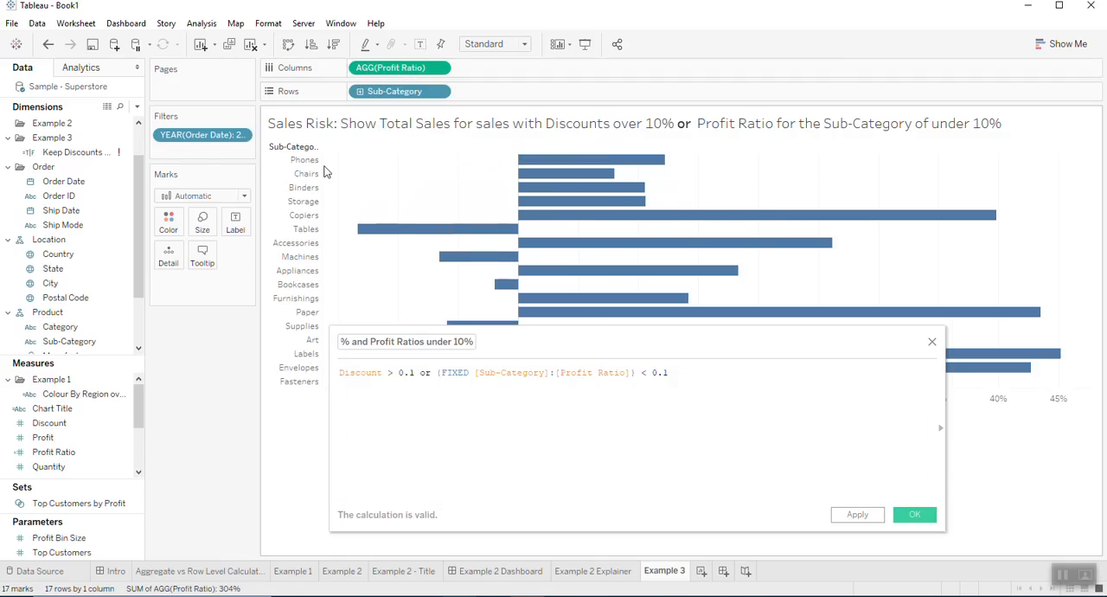
{"action": "mouse_move", "coordinate": [567, 165]}
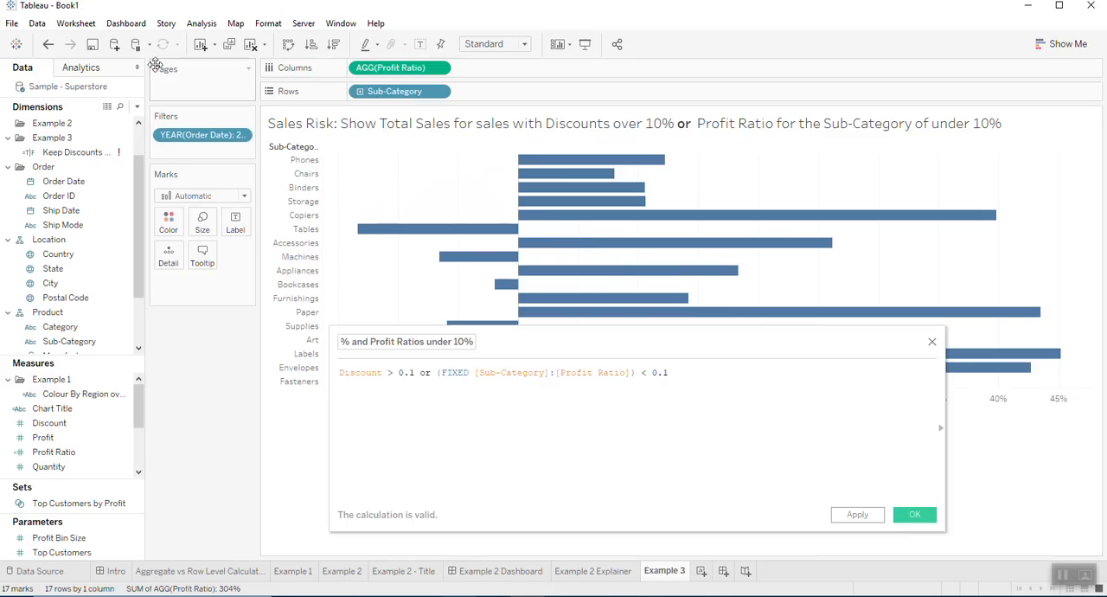
{"action": "left_click", "coordinate": [108, 107]}
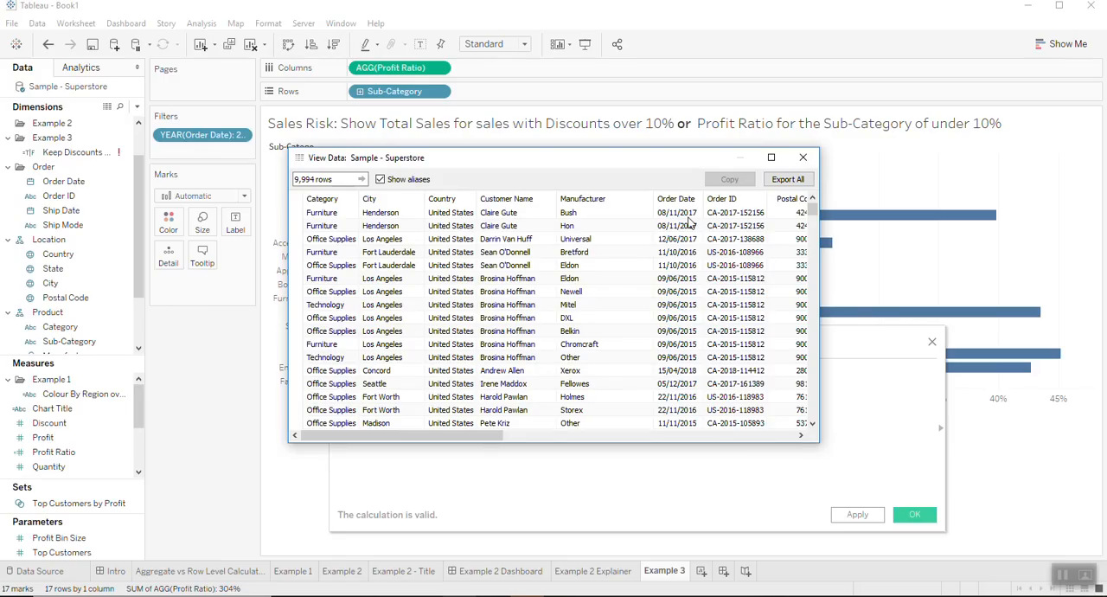
{"action": "left_click", "coordinate": [803, 156]}
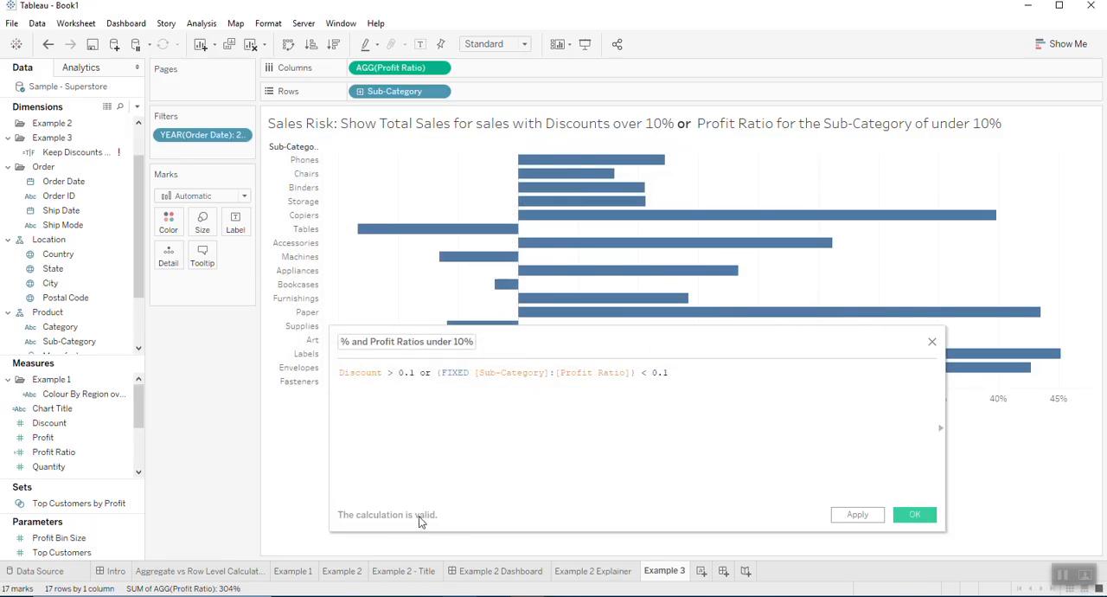
- Save the Keep Discounts calculation and replace Profit Ratio with Sales on the columns
{"action": "left_click_drag", "start_coordinate": [438, 373], "coordinate": [674, 374]}
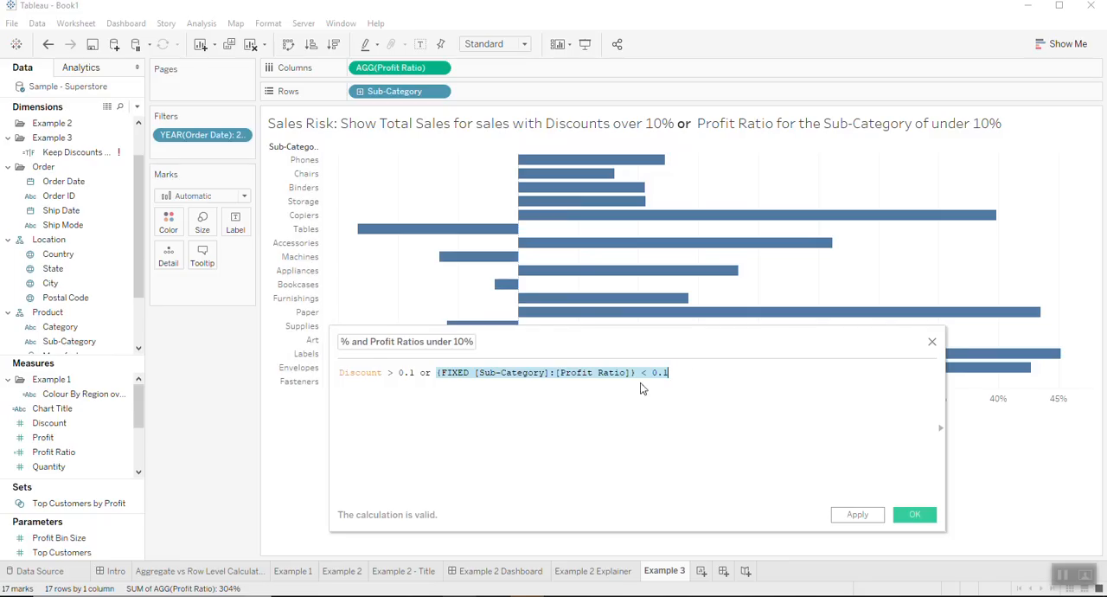
{"action": "left_click", "coordinate": [916, 516]}
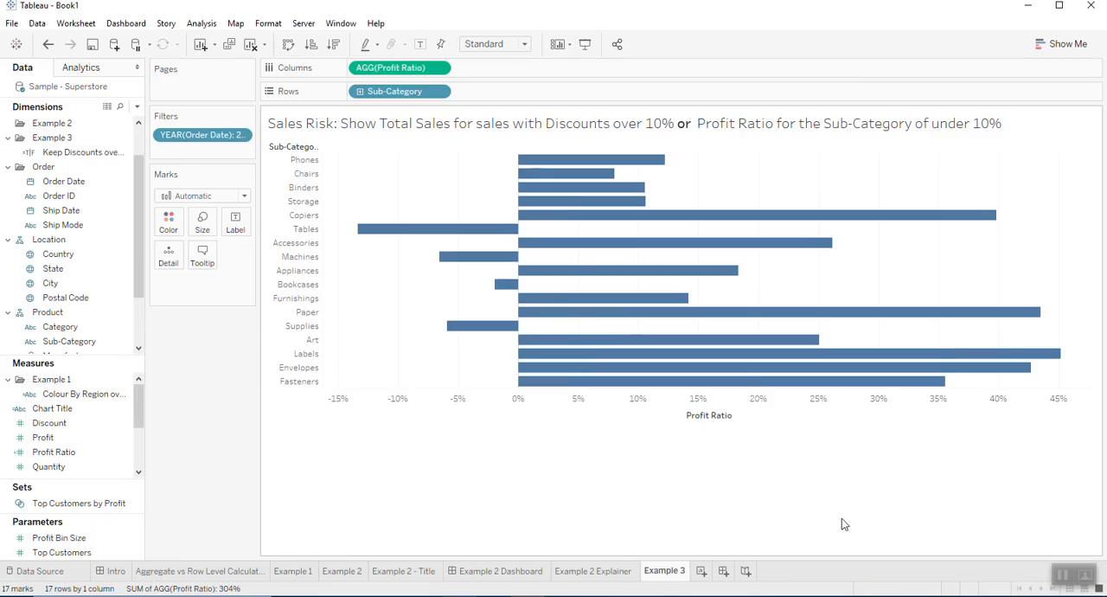
{"action": "scroll", "coordinate": [69, 435], "scroll_direction": "down", "scroll_amount": 2}
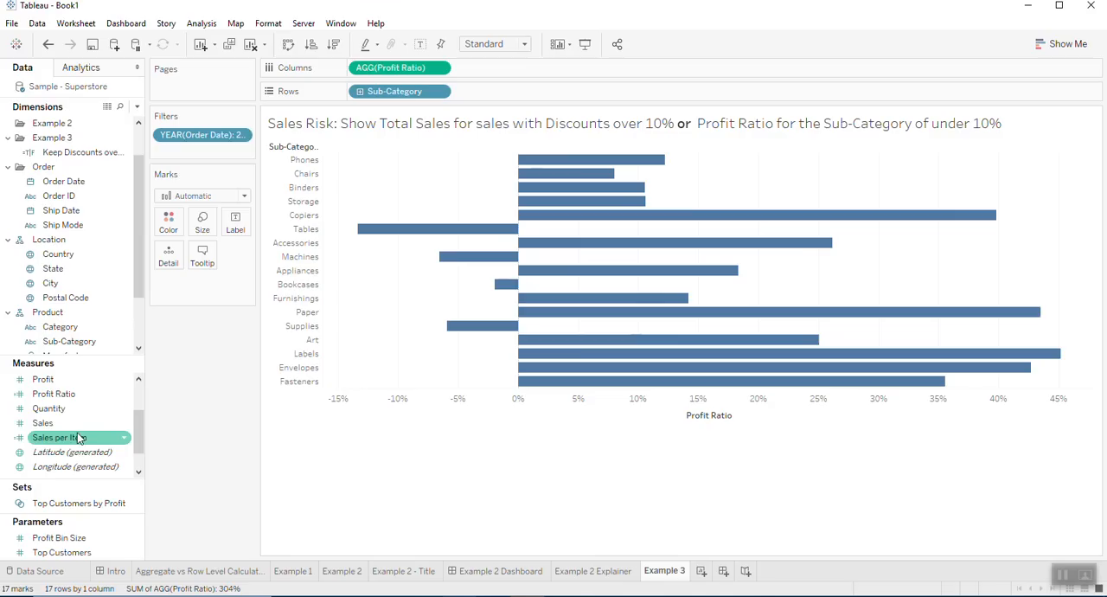
{"action": "left_click_drag", "start_coordinate": [69, 427], "coordinate": [403, 77]}
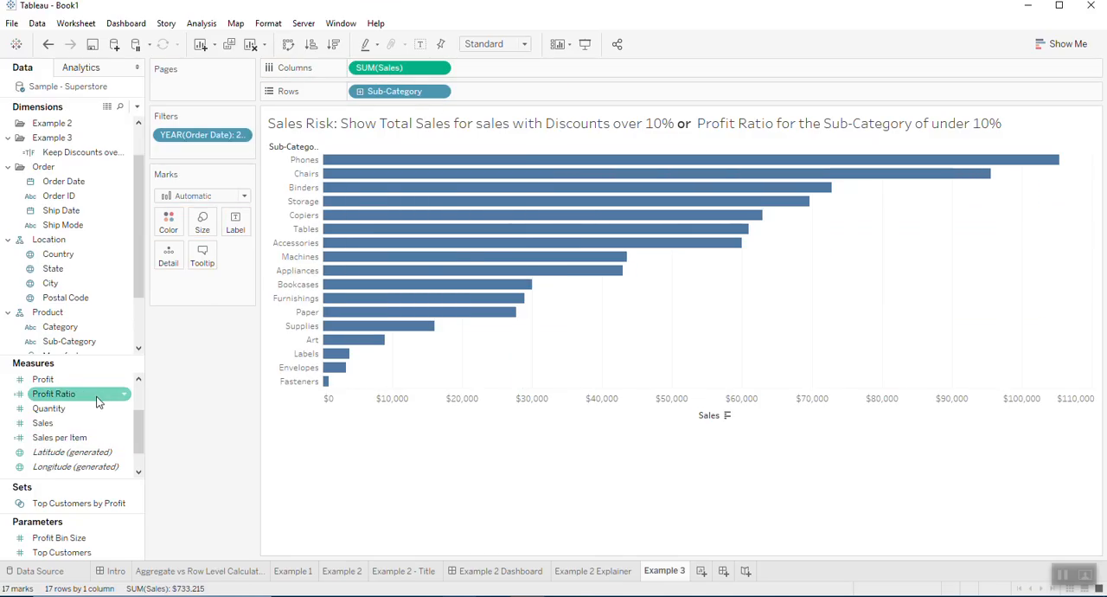
- Color the sales bars by the Keep Discounts calculation and inspect the Phones and Chairs bars
{"action": "left_click", "coordinate": [61, 154]}
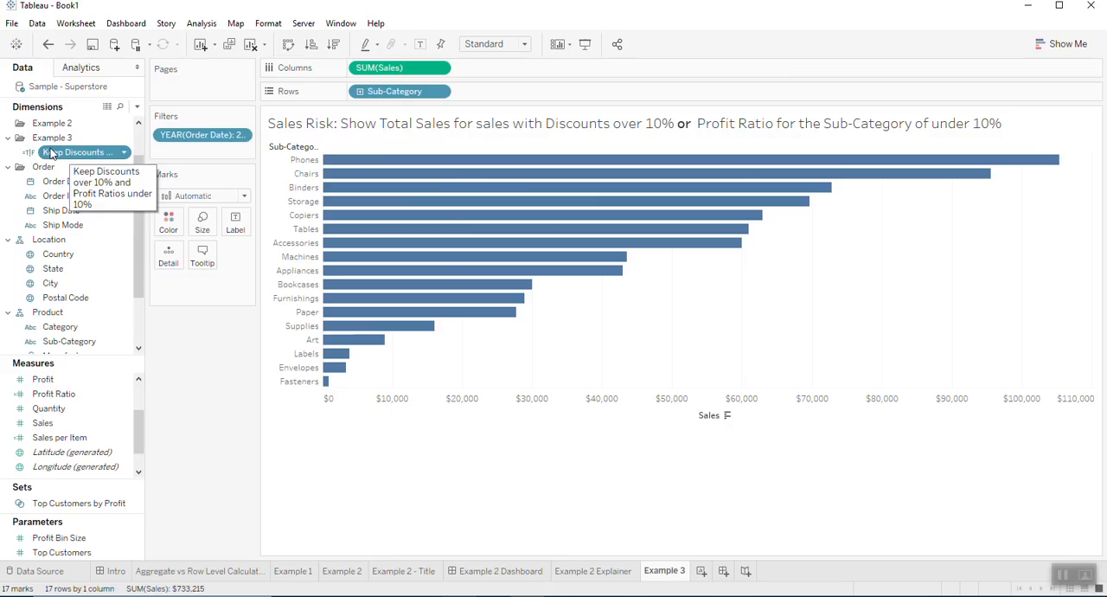
{"action": "left_click_drag", "start_coordinate": [53, 156], "coordinate": [160, 230]}
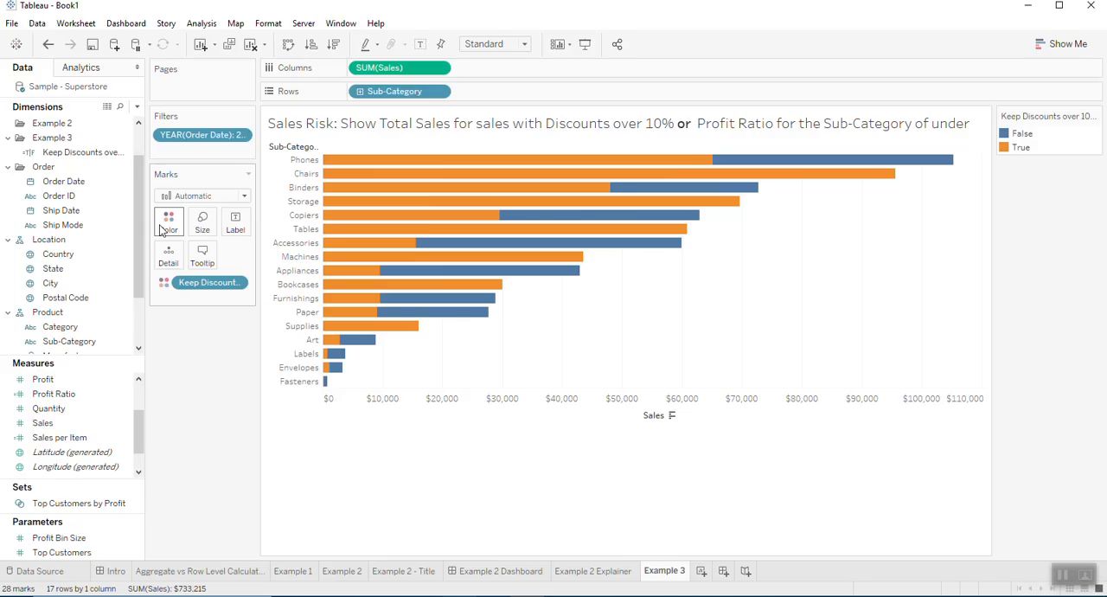
{"action": "mouse_move", "coordinate": [563, 170]}
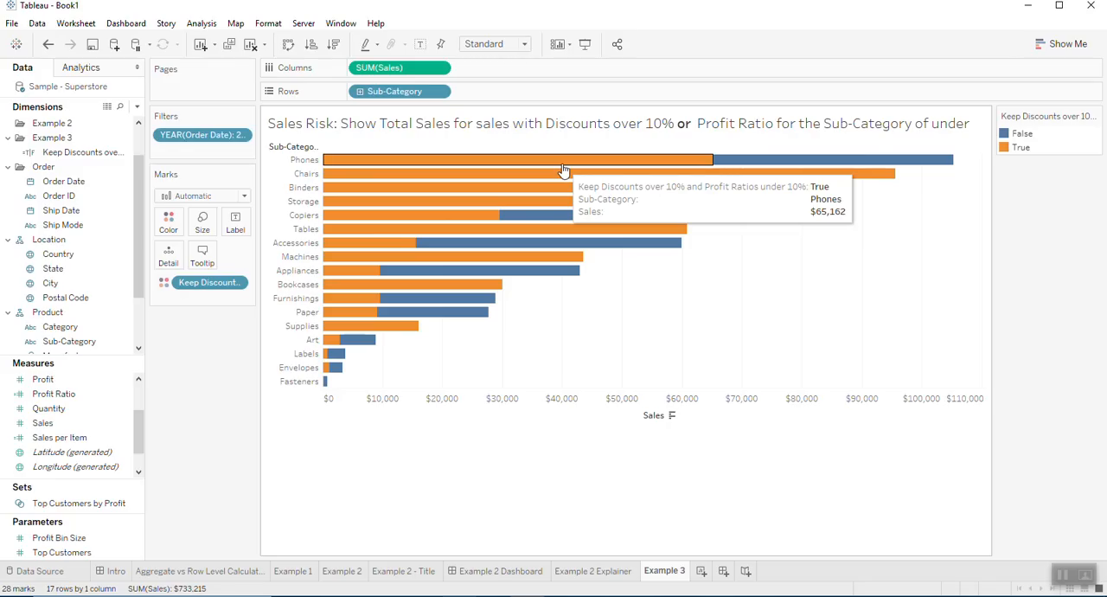
{"action": "mouse_move", "coordinate": [831, 183]}
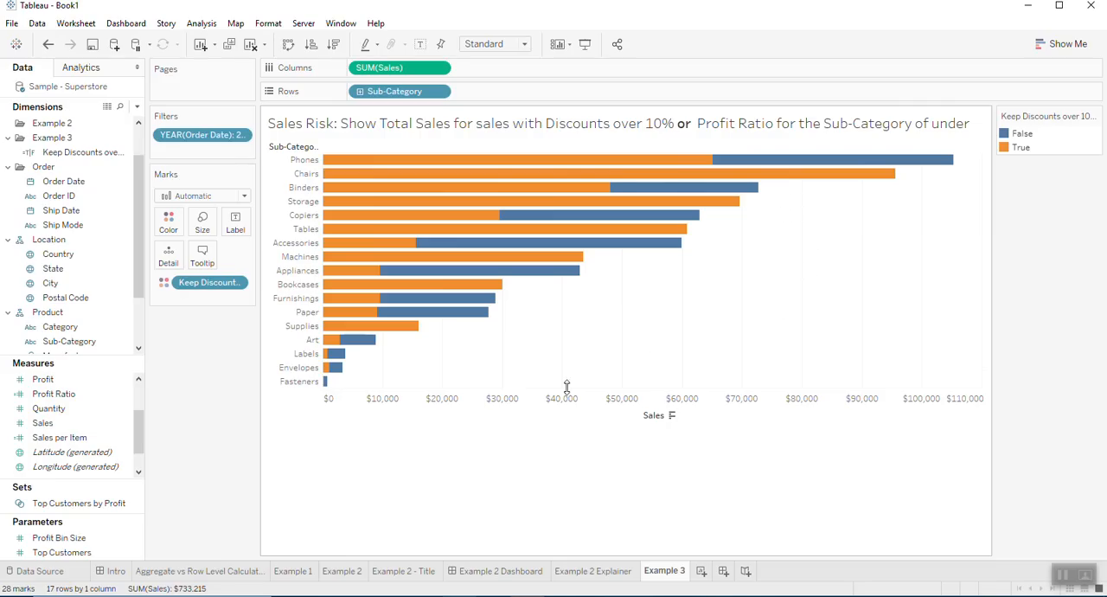
- Move the Keep Discounts calculation from color to the filters and keep only True values
{"action": "left_click_drag", "start_coordinate": [216, 282], "coordinate": [212, 158]}
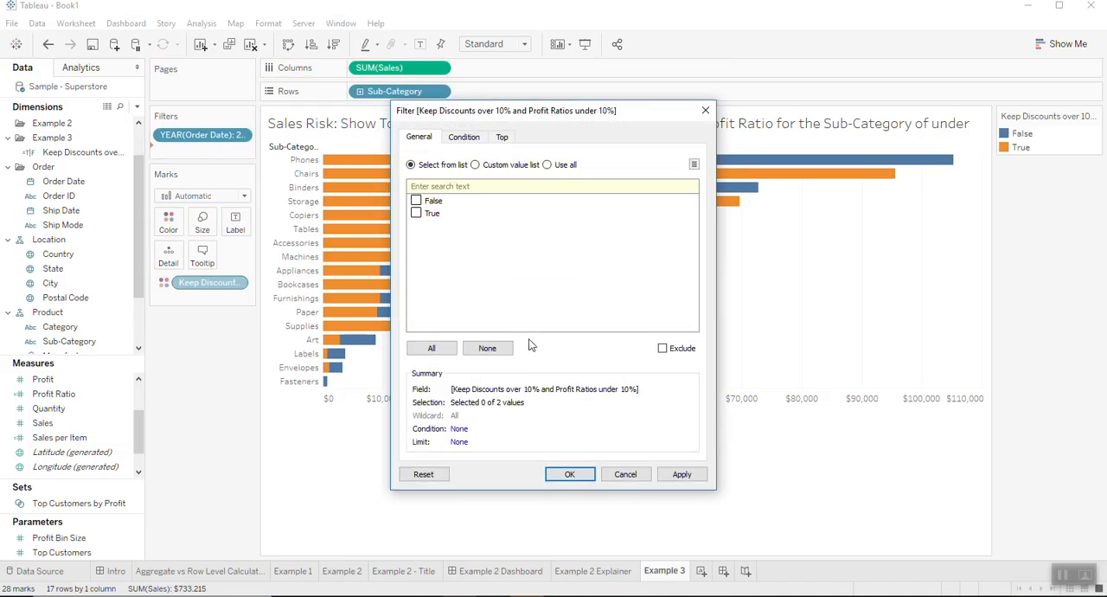
{"action": "left_click", "coordinate": [416, 212]}
{"action": "left_click", "coordinate": [567, 475]}
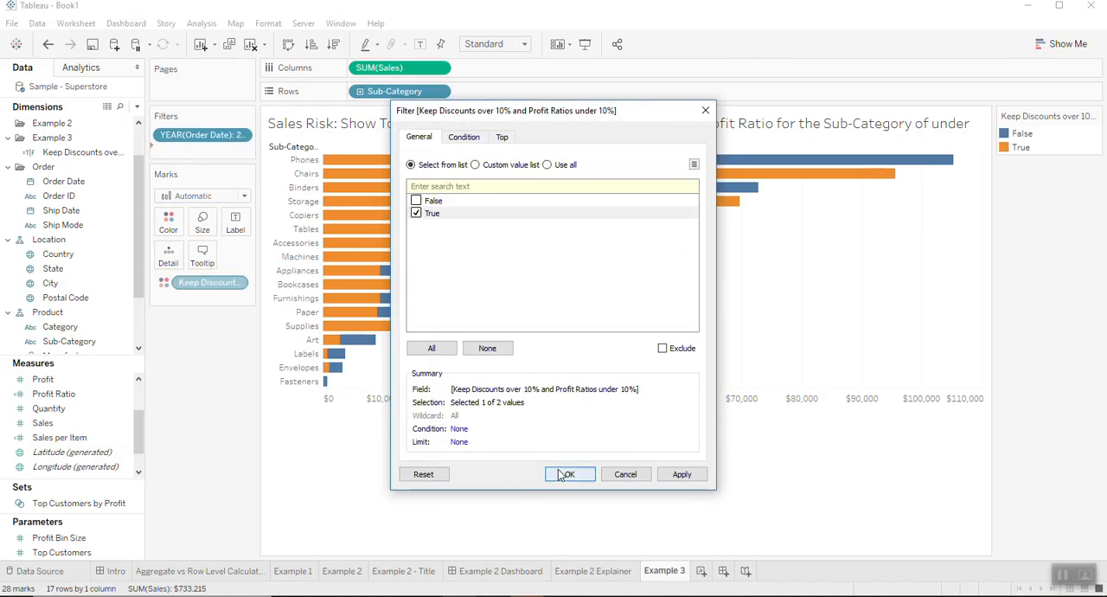